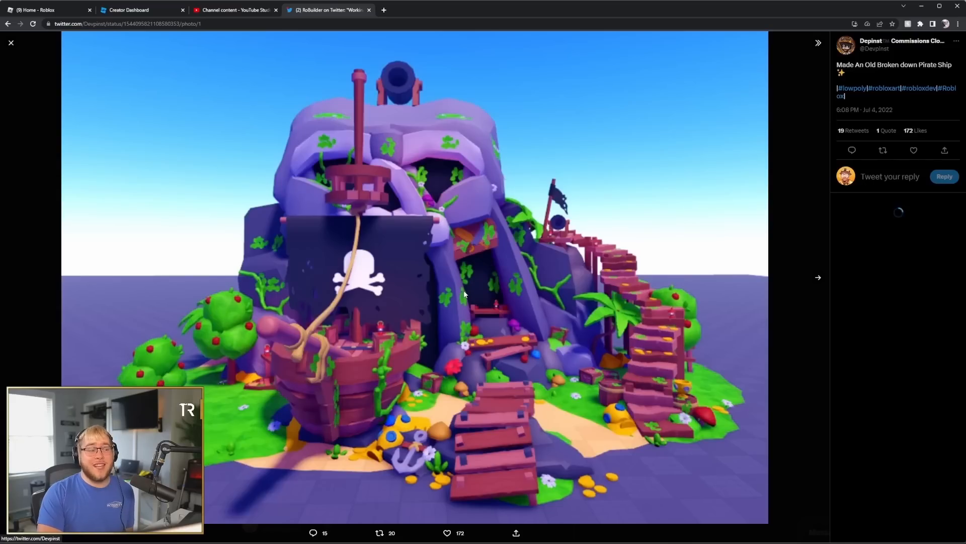
# View the pirate ship build photos and read the replies to the tweet that shares them.
pyautogui.click(818, 279)
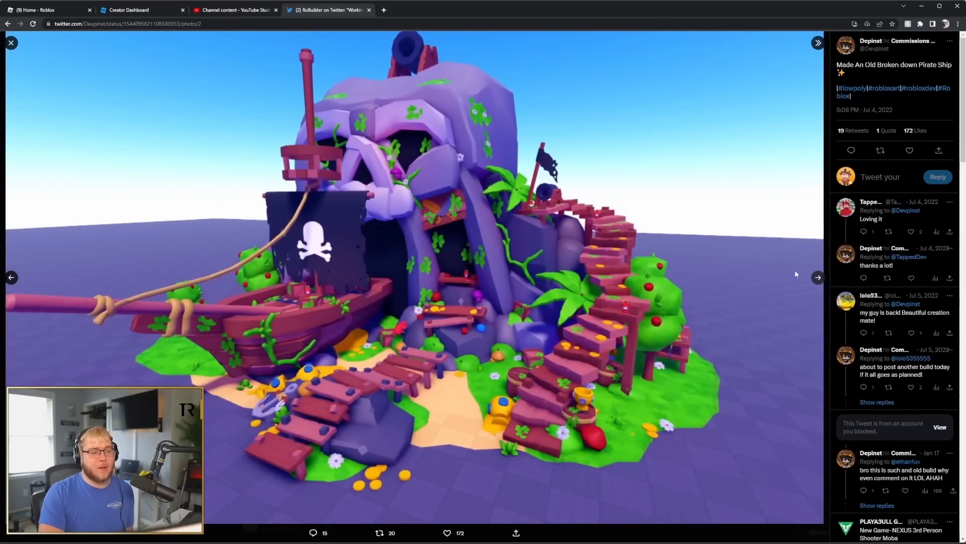
pyautogui.click(11, 42)
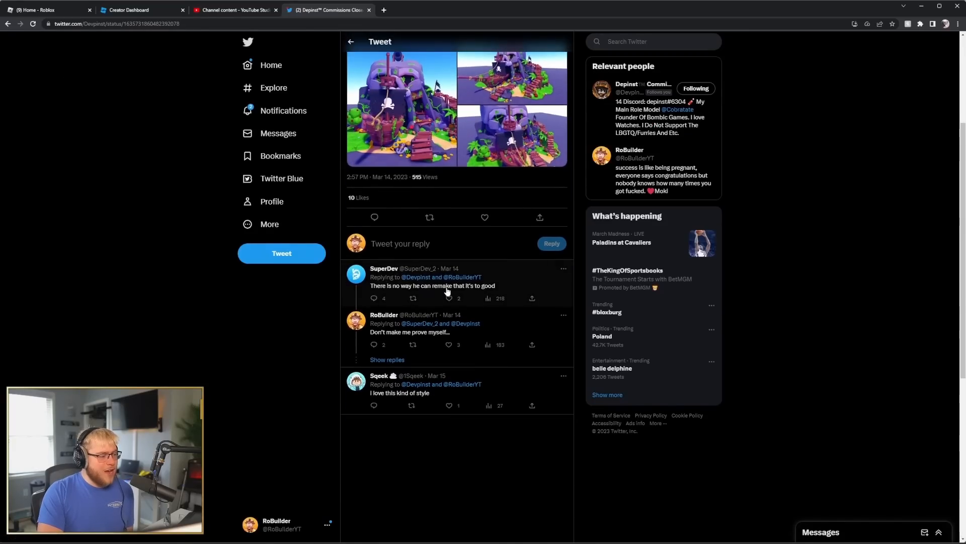
pyautogui.click(459, 286)
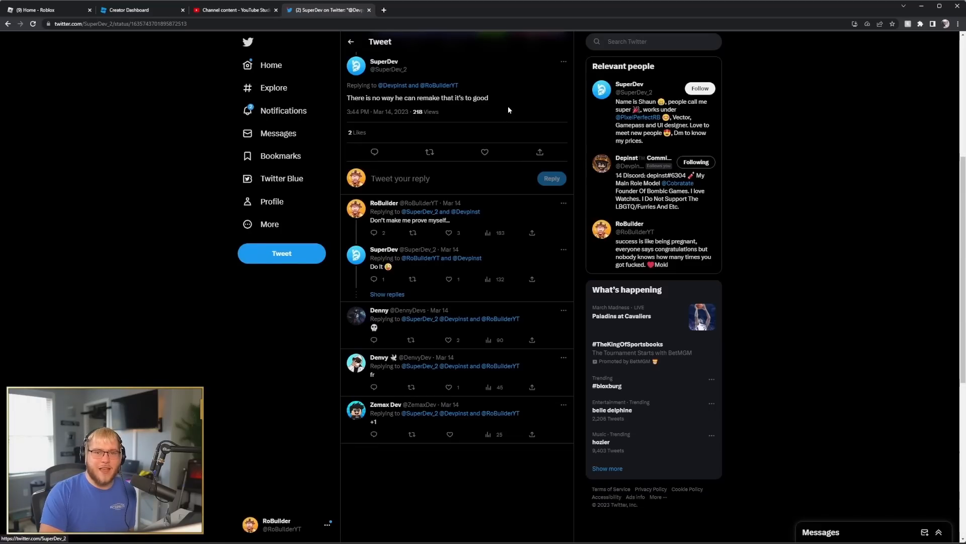
pyautogui.click(429, 230)
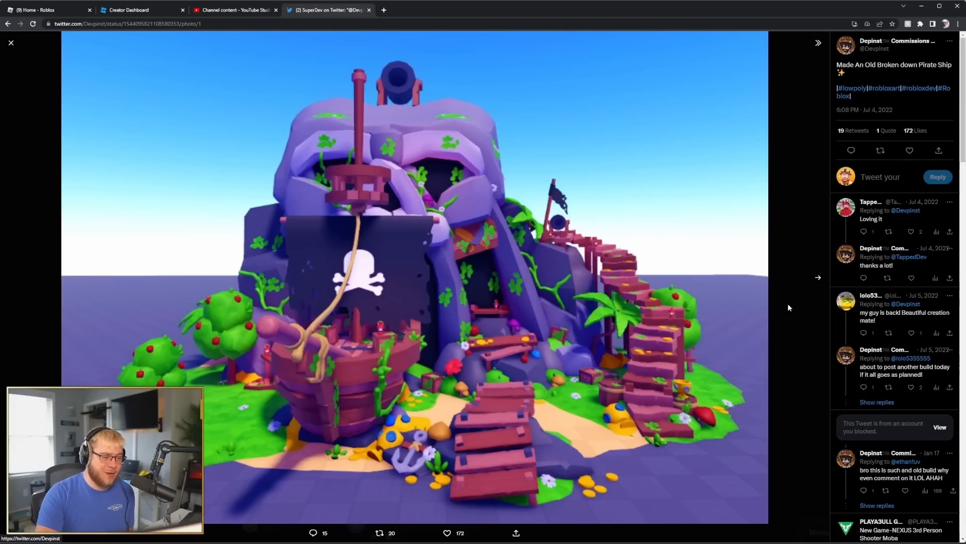
pyautogui.click(11, 44)
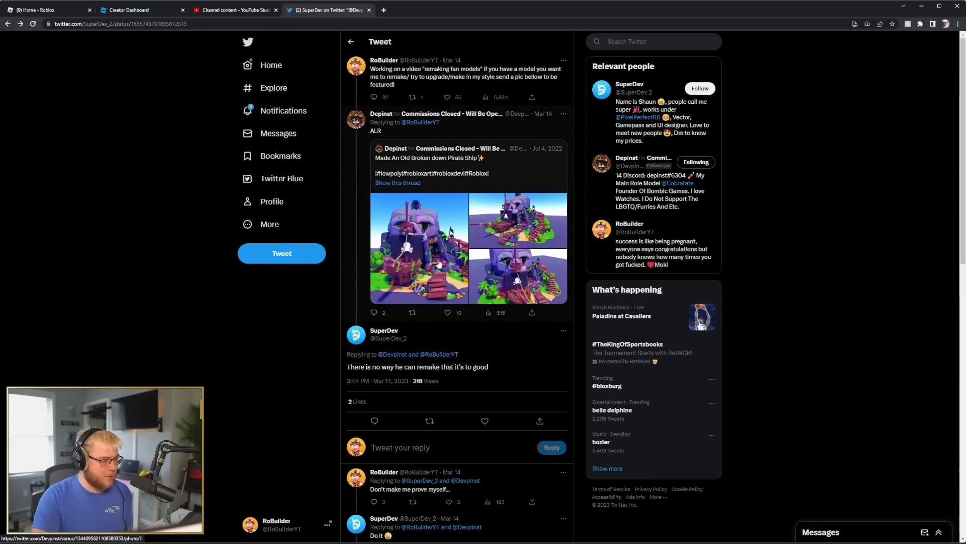
# Open the "remaking fan models" tweet, browse its replies and view the grey winged ornament model full size.
pyautogui.click(455, 84)
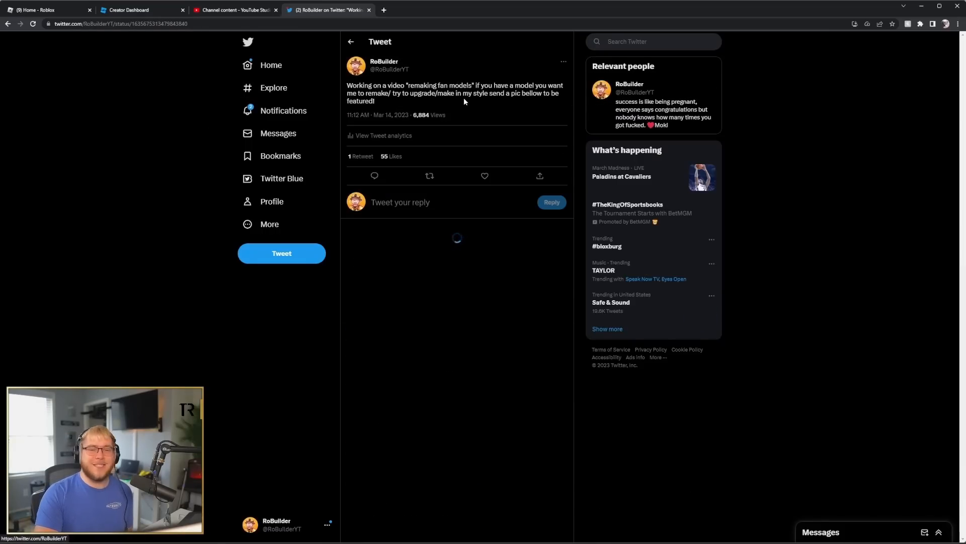
pyautogui.scroll(-15, 465, 93)
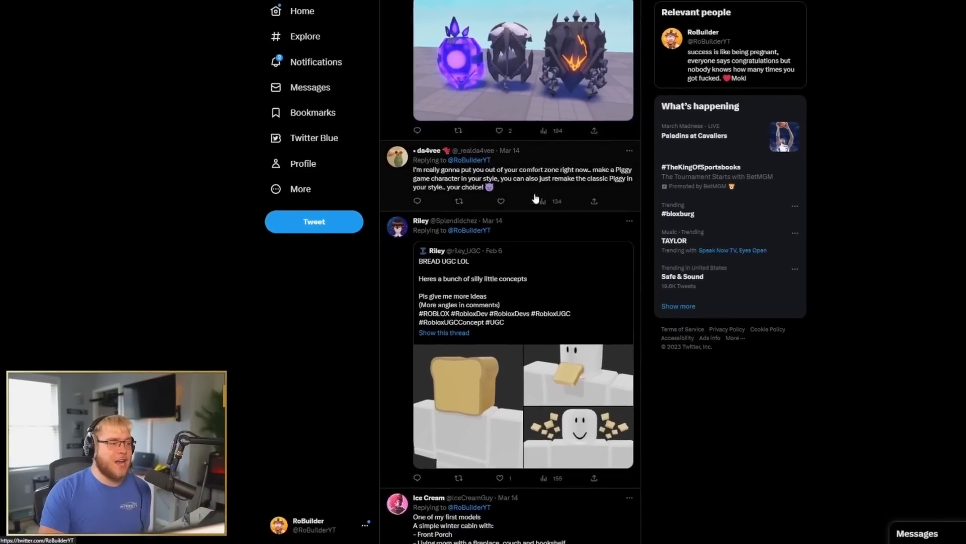
pyautogui.scroll(-20, 591, 173)
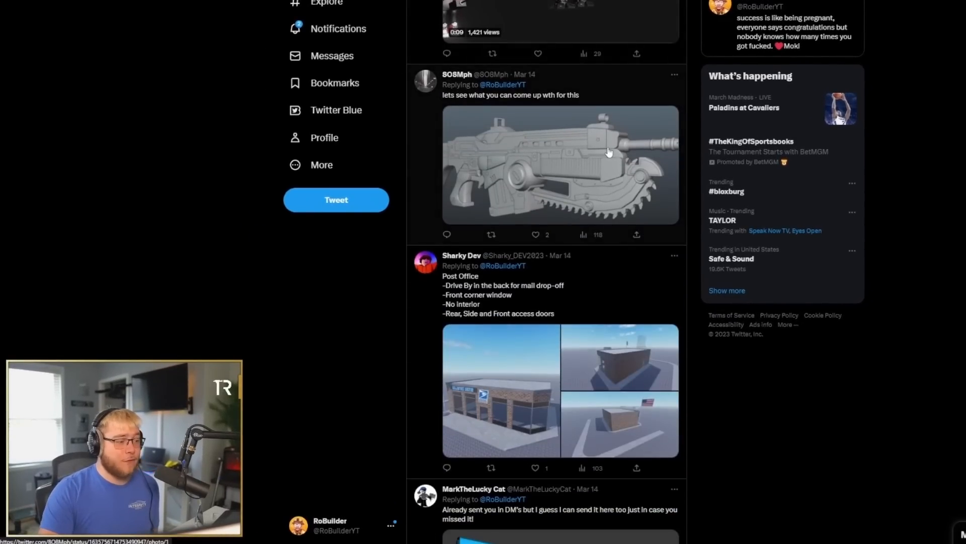
pyautogui.scroll(-5, 605, 154)
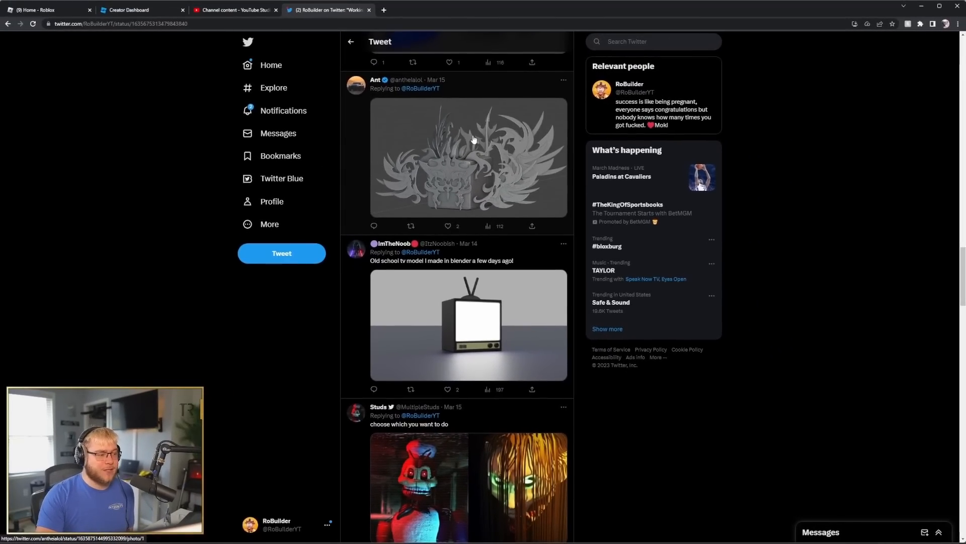
pyautogui.click(479, 153)
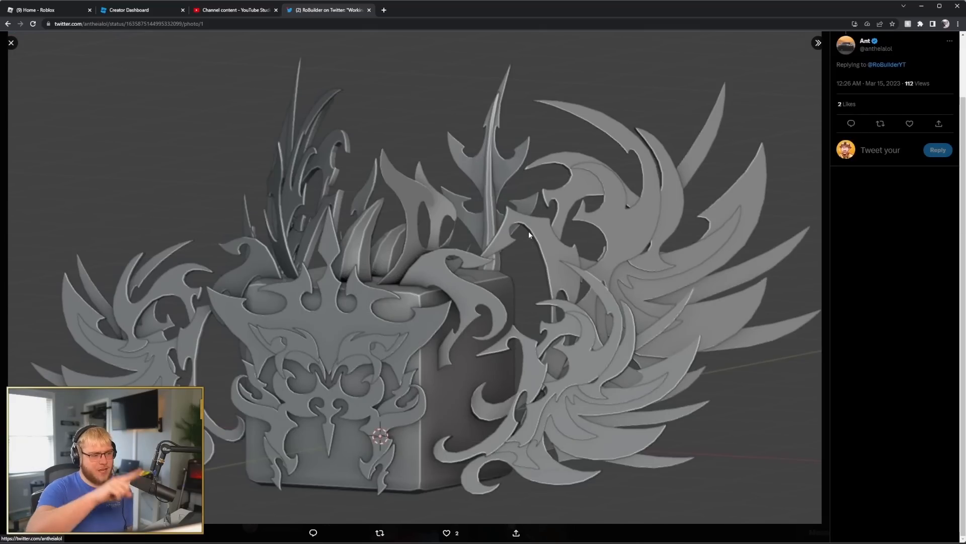
pyautogui.click(11, 43)
# Look through more replies and enlarge the tall tree picture and the flamethrower picture.
pyautogui.scroll(-10, 355, 219)
pyautogui.scroll(-7, 358, 229)
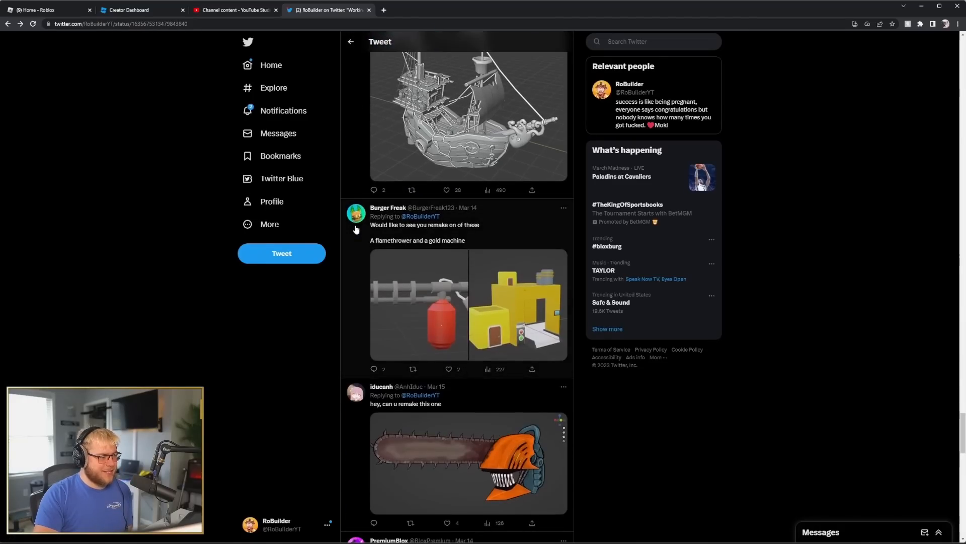
pyautogui.scroll(10, 365, 227)
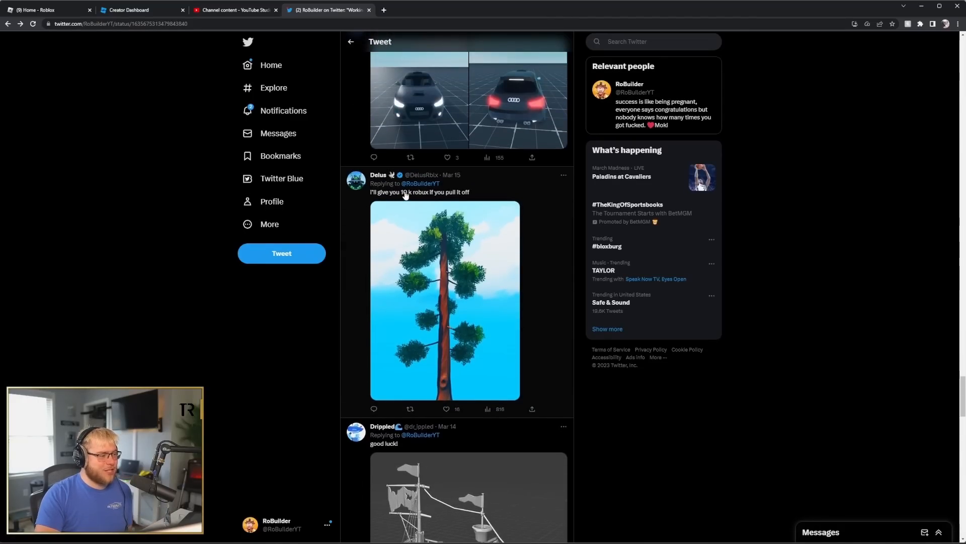
pyautogui.click(468, 217)
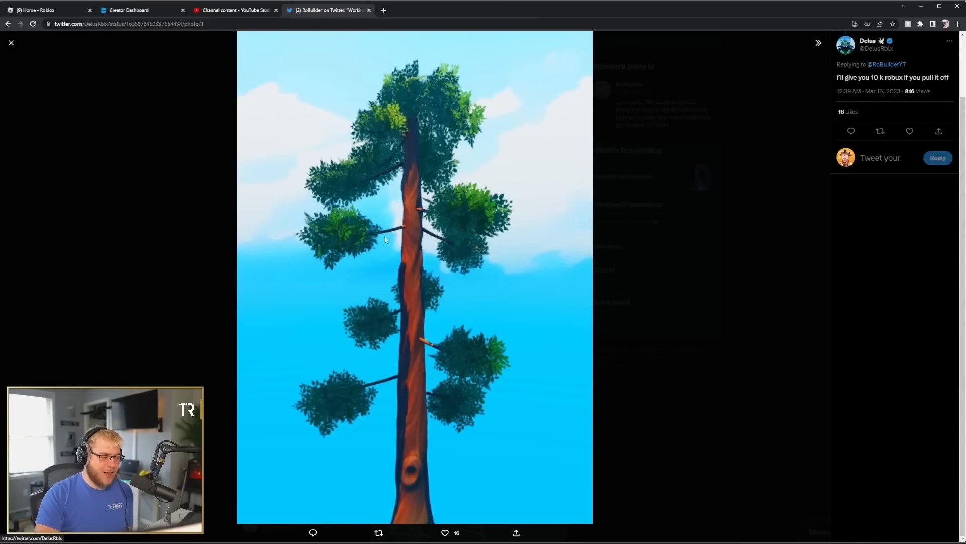
pyautogui.click(8, 24)
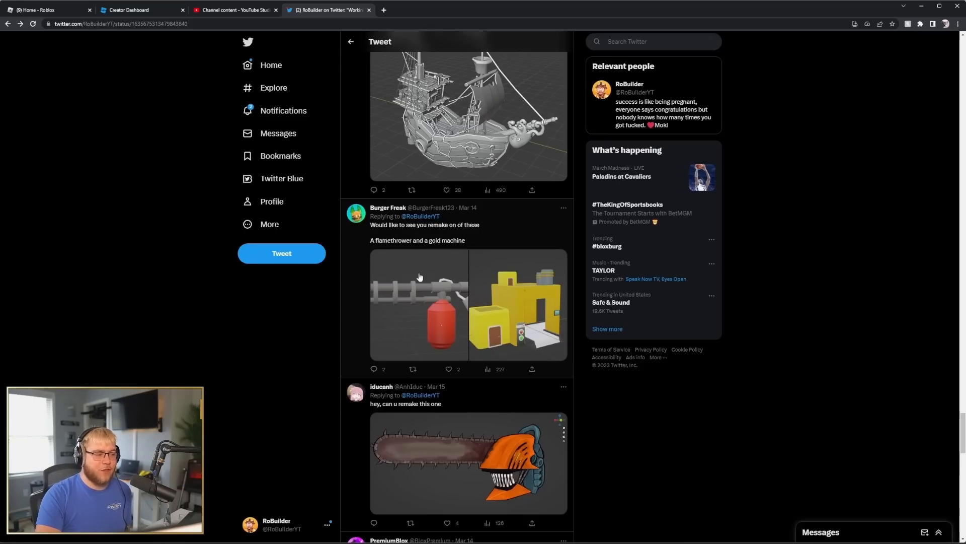
pyautogui.click(422, 306)
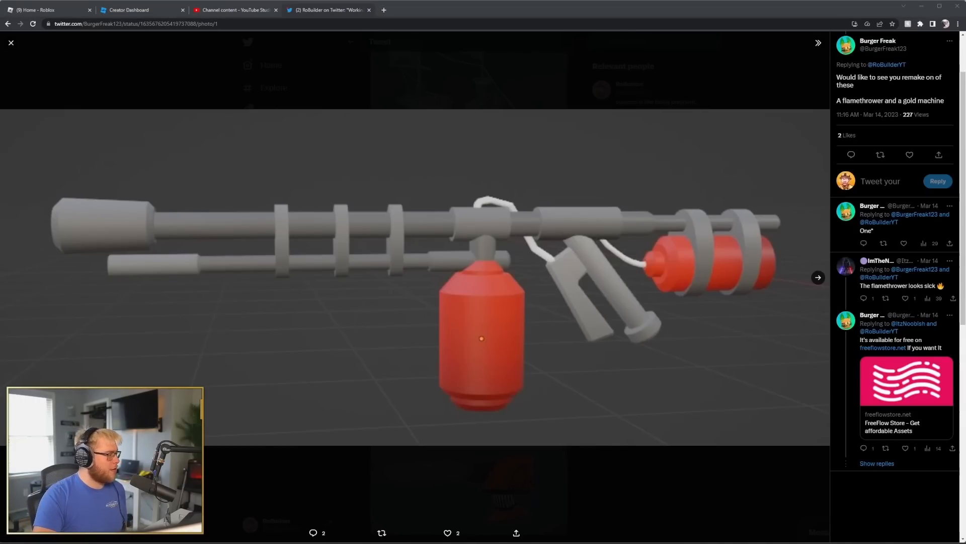
# Switch to Blender and check the flamethrower screenshot over the empty viewport.
pyautogui.moveTo(0, 202); pyautogui.dragTo(0, 98)
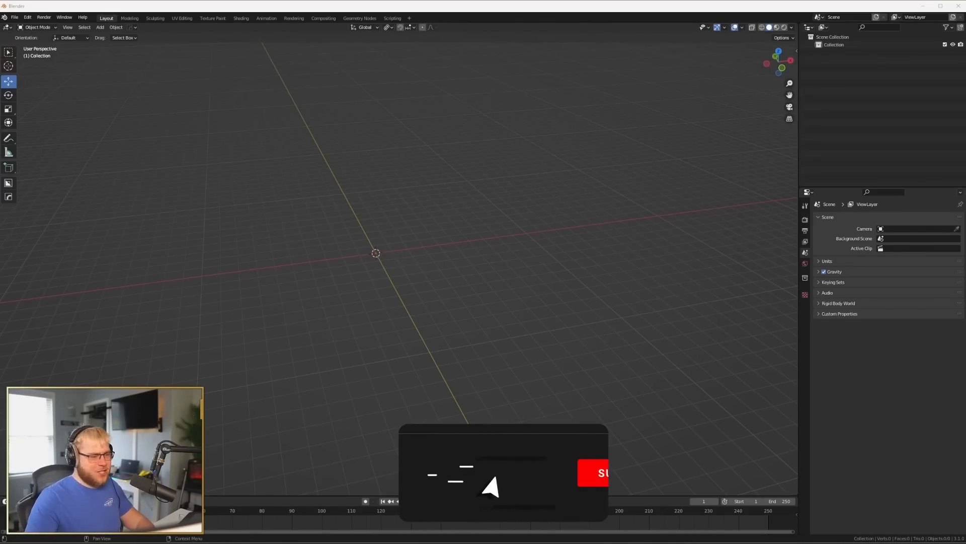
pyautogui.moveTo(386, 260); pyautogui.dragTo(446, 256, button='middle')
pyautogui.moveTo(0, 50); pyautogui.dragTo(491, 70)
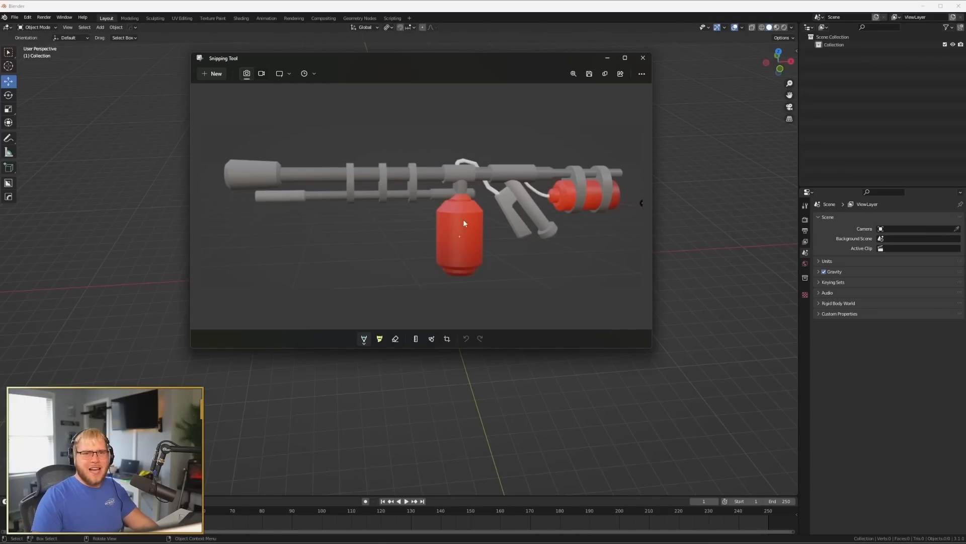
pyautogui.moveTo(489, 64); pyautogui.dragTo(0, 57)
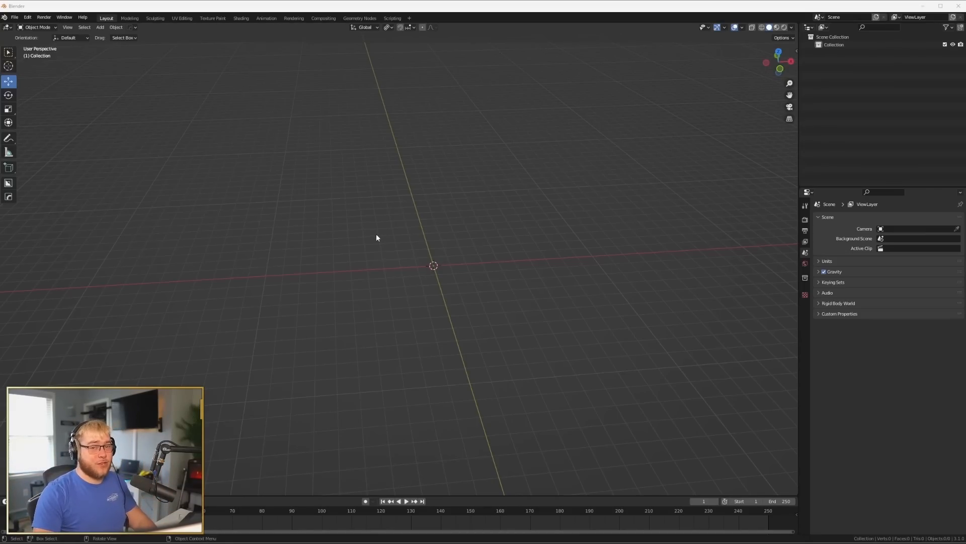
# Add a cylinder with 16 vertices at the scene origin in front view.
pyautogui.press('KP_1')
pyautogui.hotkey('shift', 'a')
pyautogui.moveTo(441, 238)
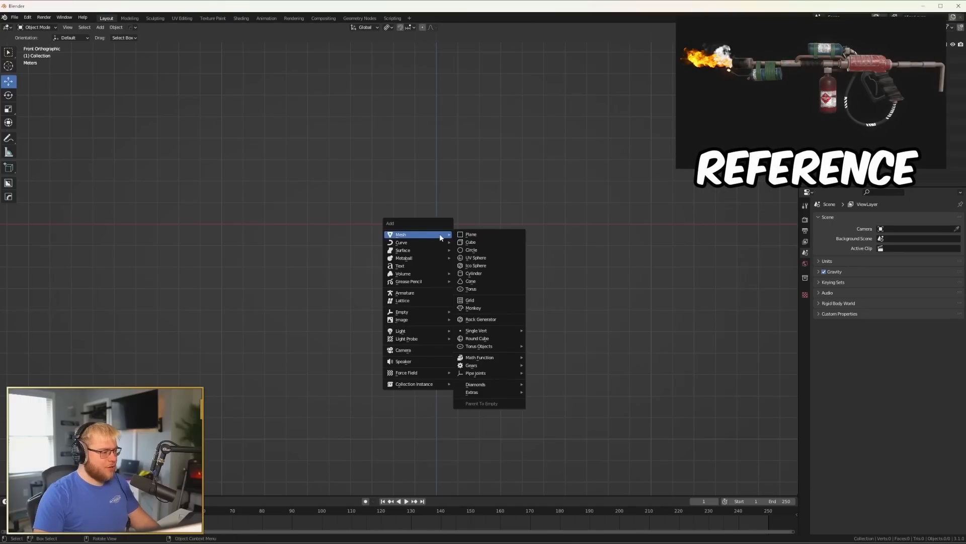
pyautogui.click(473, 273)
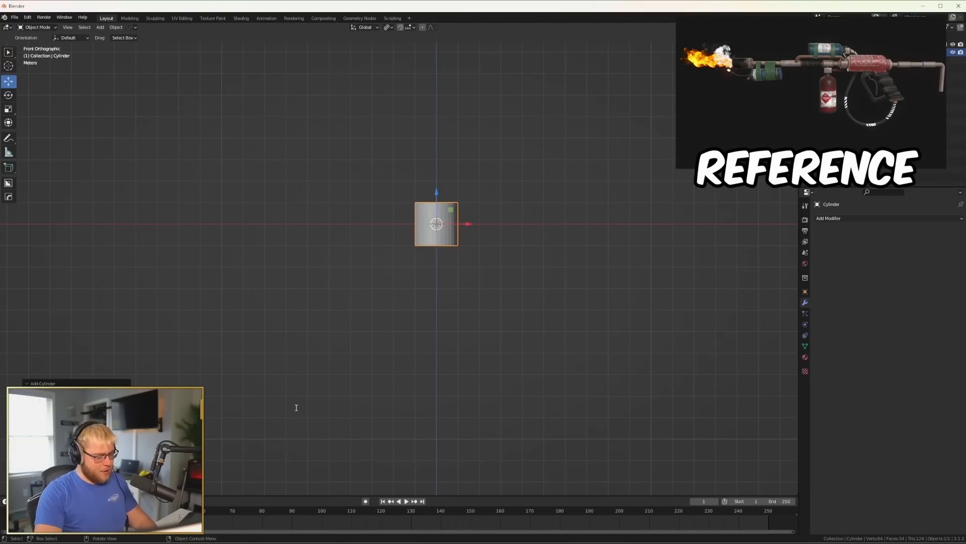
pyautogui.write('16')
pyautogui.press('Return')
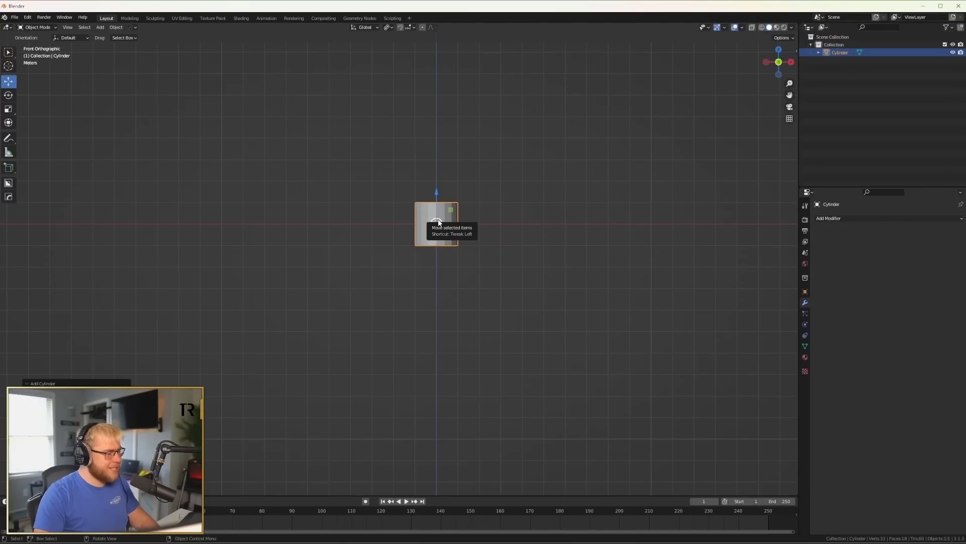
# Shade the cylinder smooth and enable Auto Smooth for its normals.
pyautogui.rightClick(438, 221)
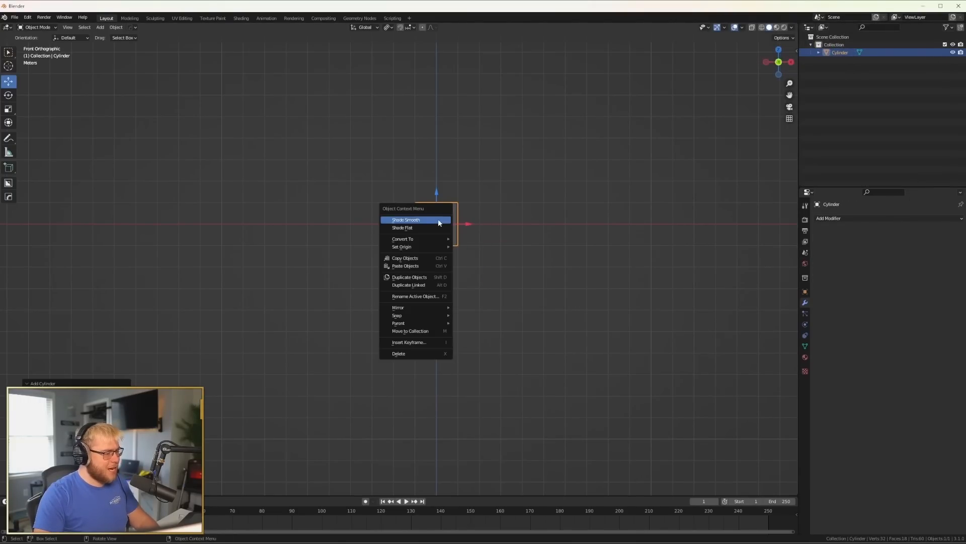
pyautogui.click(438, 218)
pyautogui.press('Tab')
pyautogui.scroll(1, 449, 227)
pyautogui.click(806, 347)
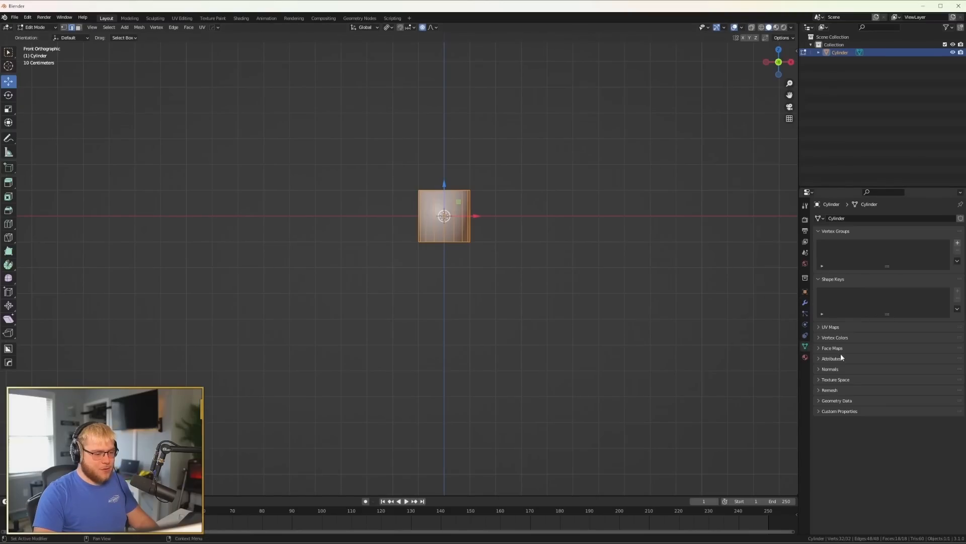
pyautogui.click(824, 369)
pyautogui.moveTo(496, 176); pyautogui.dragTo(488, 209, button='middle')
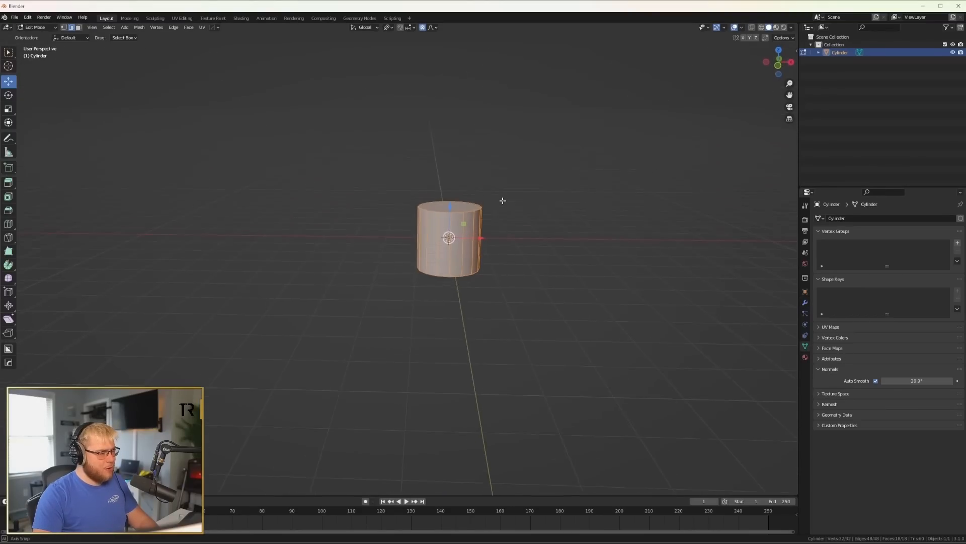
pyautogui.press('Tab')
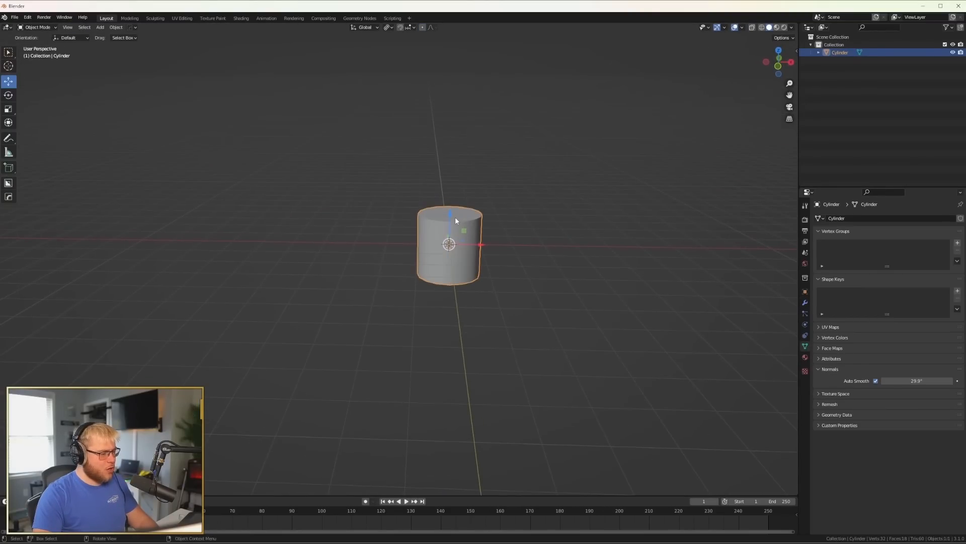
# Add two evenly spaced horizontal loop cuts around the cylinder's side.
pyautogui.press('Tab')
pyautogui.hotkey('ctrl', 'r')
pyautogui.click(461, 244)
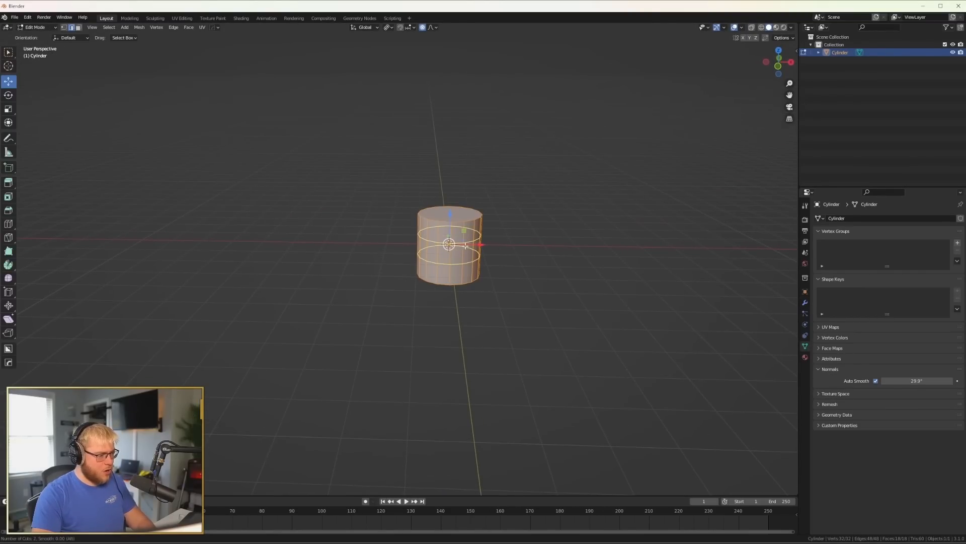
pyautogui.rightClick(460, 245)
# Scale the two middle edge loops outward without proportional editing to give the cylinder a barrel shape.
pyautogui.press('s')
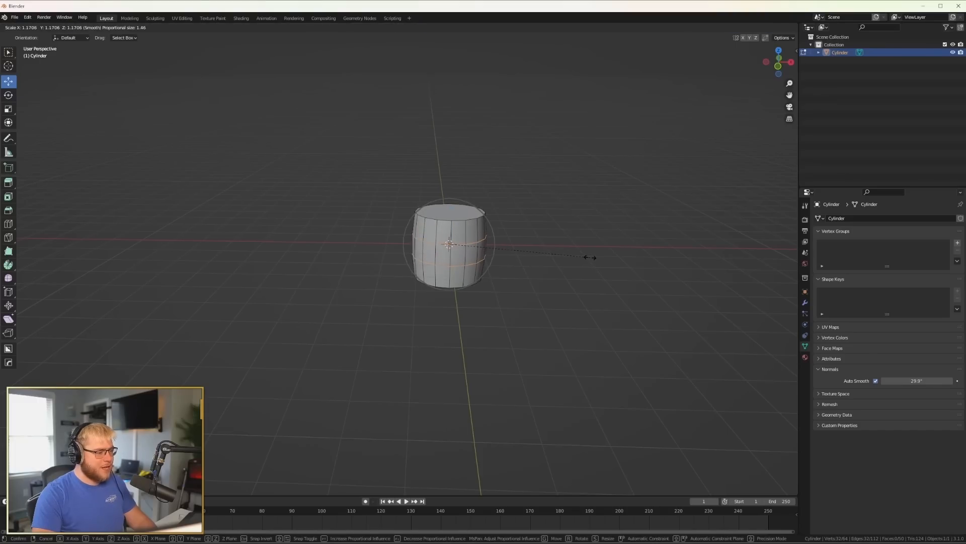
pyautogui.rightClick(587, 257)
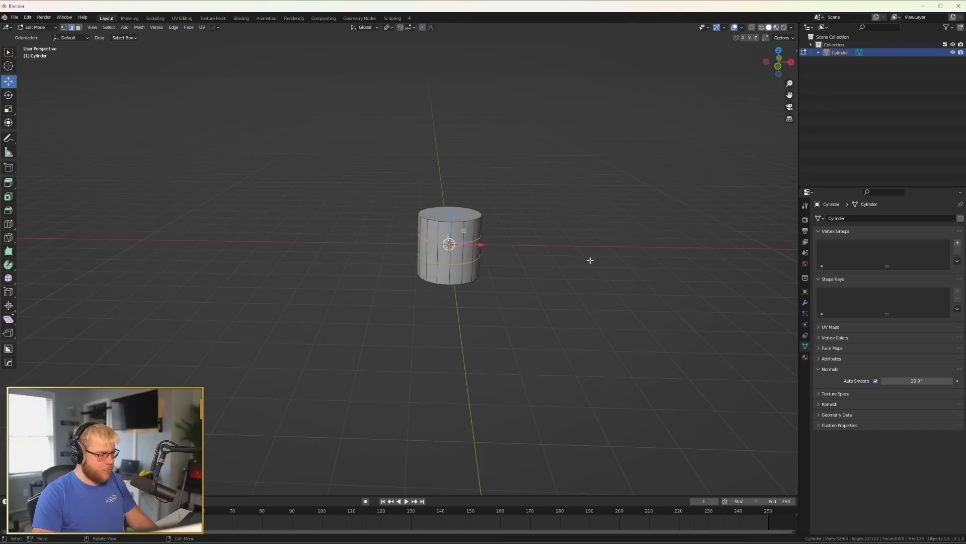
pyautogui.press('s')
pyautogui.click(613, 257)
pyautogui.press('Tab')
pyautogui.moveTo(610, 276); pyautogui.dragTo(588, 276, button='middle')
# Select the barrel's top and bottom faces and bevel their rims.
pyautogui.press('Tab')
pyautogui.click(78, 27)
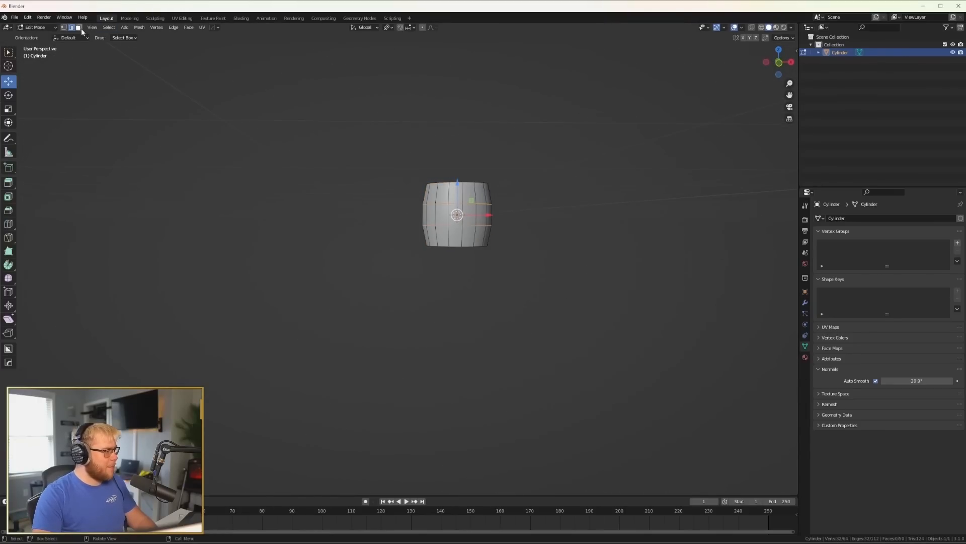
pyautogui.moveTo(505, 186); pyautogui.dragTo(501, 206, button='middle')
pyautogui.click(467, 230)
pyautogui.moveTo(498, 269); pyautogui.dragTo(490, 238, button='middle')
pyautogui.keyDown('shift'); pyautogui.click(470, 205); pyautogui.keyUp('shift')
pyautogui.hotkey('ctrl', 'b')
pyautogui.click(599, 223)
pyautogui.press('Tab')
pyautogui.moveTo(595, 223)
pyautogui.mouseDown(button='middle')
pyautogui.moveTo(597, 214)
pyautogui.moveTo(578, 215)
pyautogui.moveTo(600, 220)
pyautogui.mouseUp(button='middle')
pyautogui.scroll(3, 578, 216)
# Select the barrel's beveled top section and raise it along Z to make the barrel taller.
pyautogui.press('Tab')
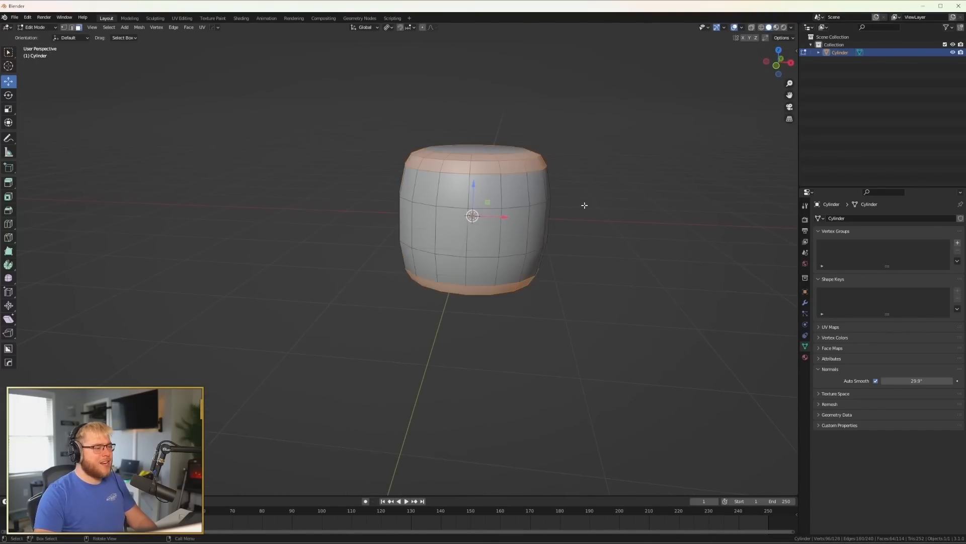
pyautogui.moveTo(402, 118); pyautogui.dragTo(591, 150)
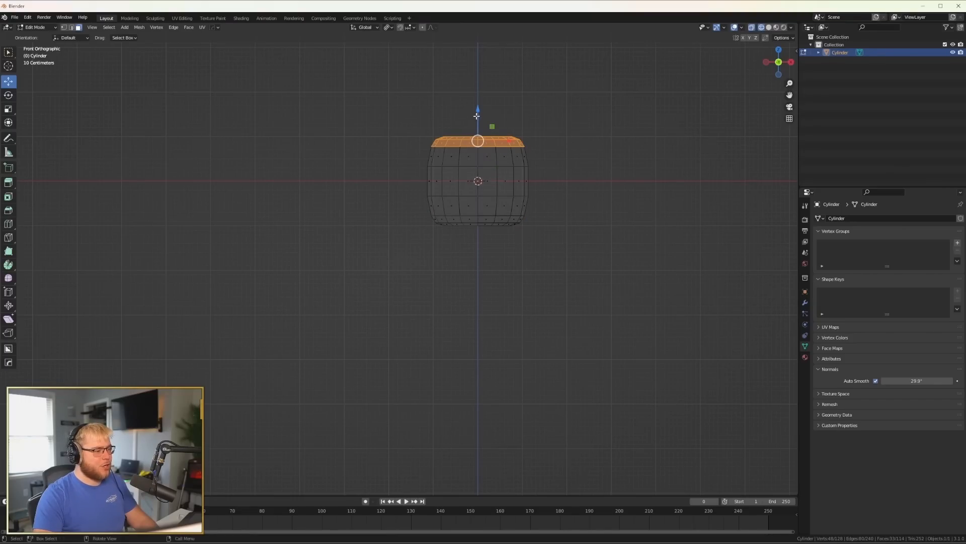
pyautogui.moveTo(476, 113); pyautogui.dragTo(479, 91)
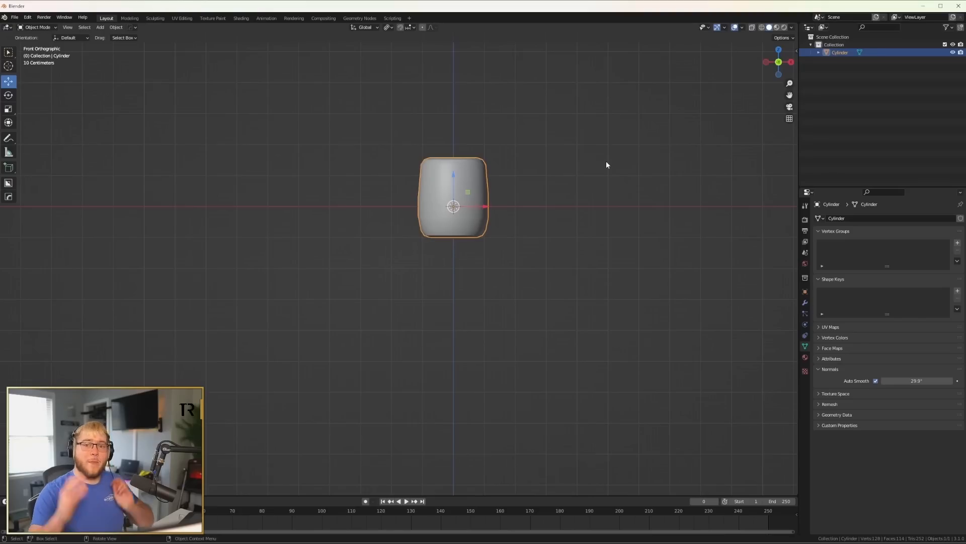
# Duplicate the barrel about 4.5 m above the original and rotate the copy 90° onto its side.
pyautogui.hotkey('shift', 'd')
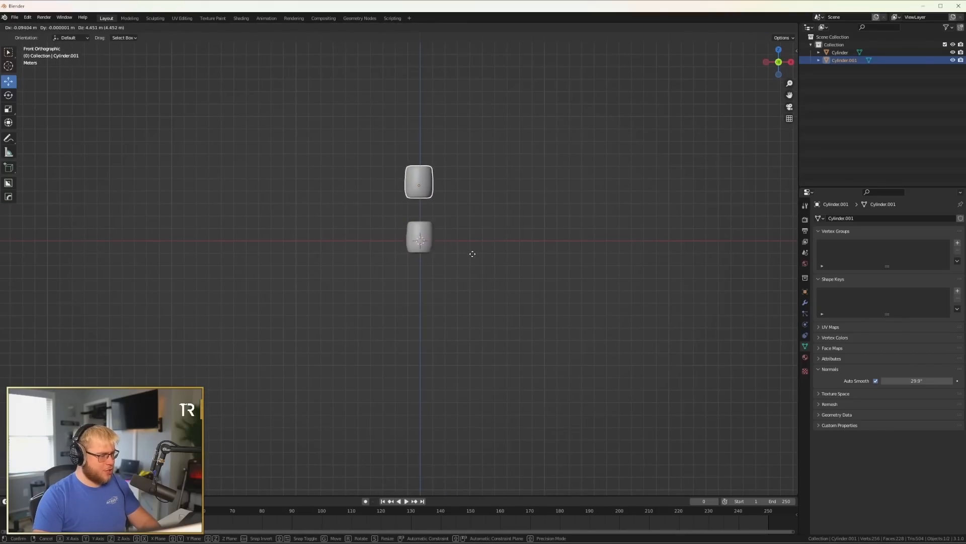
pyautogui.click(478, 255)
pyautogui.write('r')
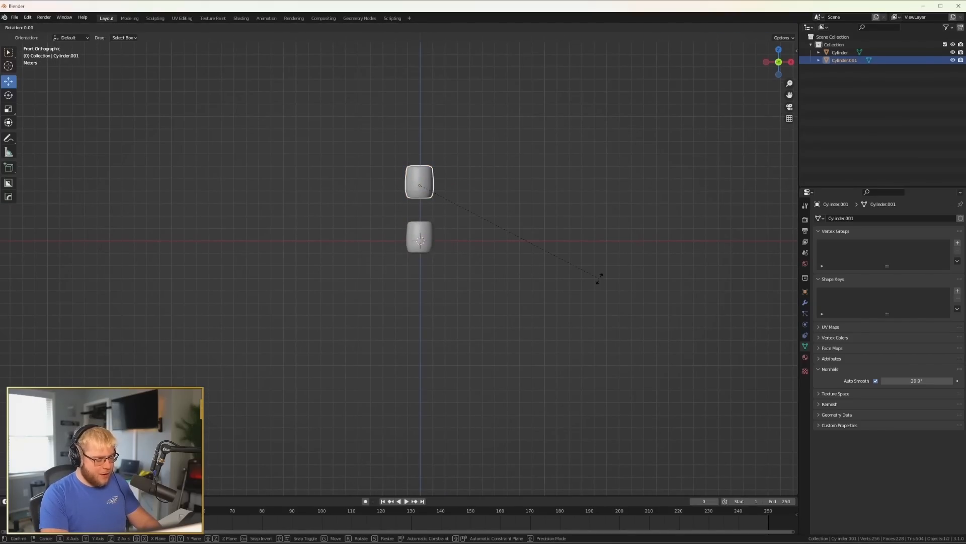
pyautogui.write('x90')
pyautogui.press('Return')
pyautogui.scroll(3, 450, 184)
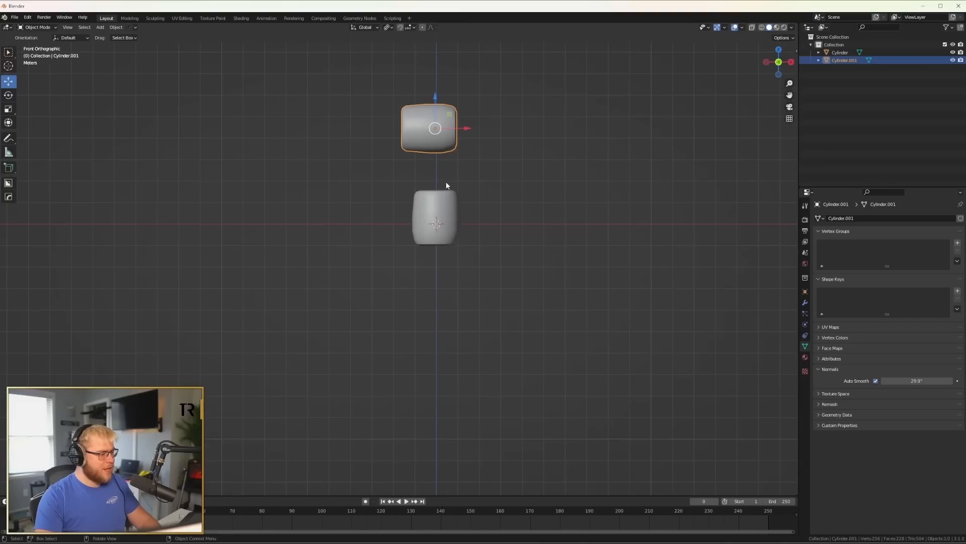
# Select one half of the sideways tank's mesh and move it outward along X to lengthen the tank.
pyautogui.press('Tab')
pyautogui.moveTo(389, 92); pyautogui.dragTo(440, 162)
pyautogui.hotkey('alt', 'z')
pyautogui.moveTo(381, 85); pyautogui.dragTo(446, 163)
pyautogui.moveTo(449, 129); pyautogui.dragTo(394, 127)
pyautogui.press('z')
pyautogui.click(481, 146)
pyautogui.press('Tab')
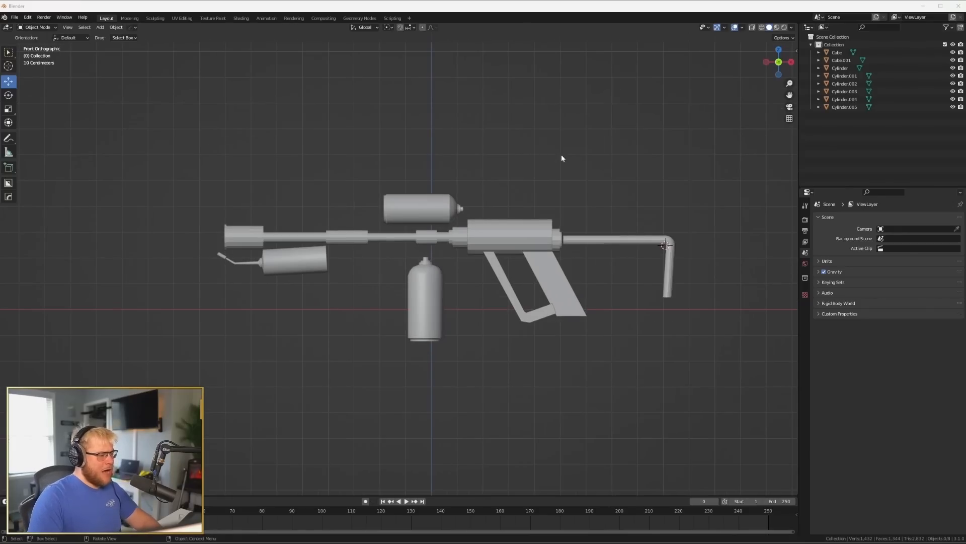
pyautogui.moveTo(640, 142); pyautogui.dragTo(400, 143, button='middle')
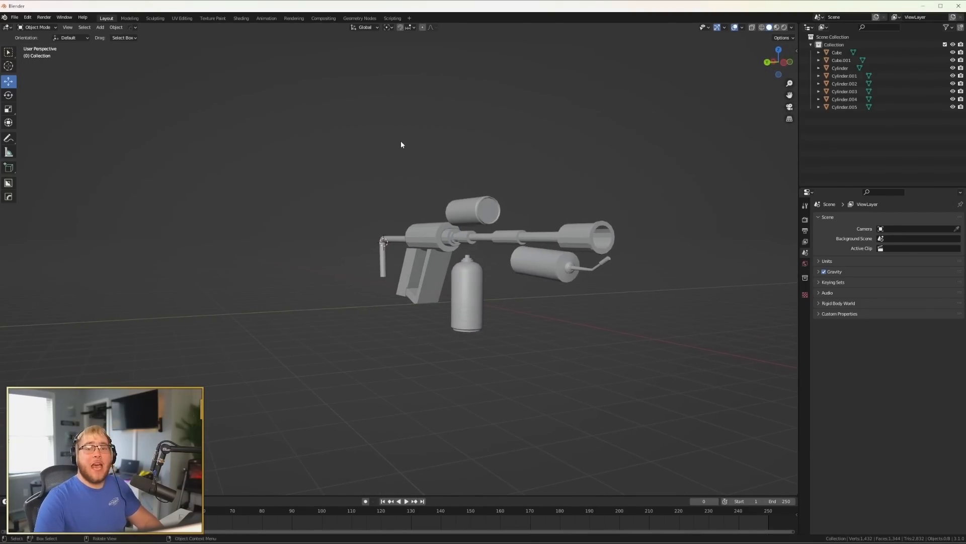
pyautogui.moveTo(490, 144); pyautogui.dragTo(571, 296, button='middle')
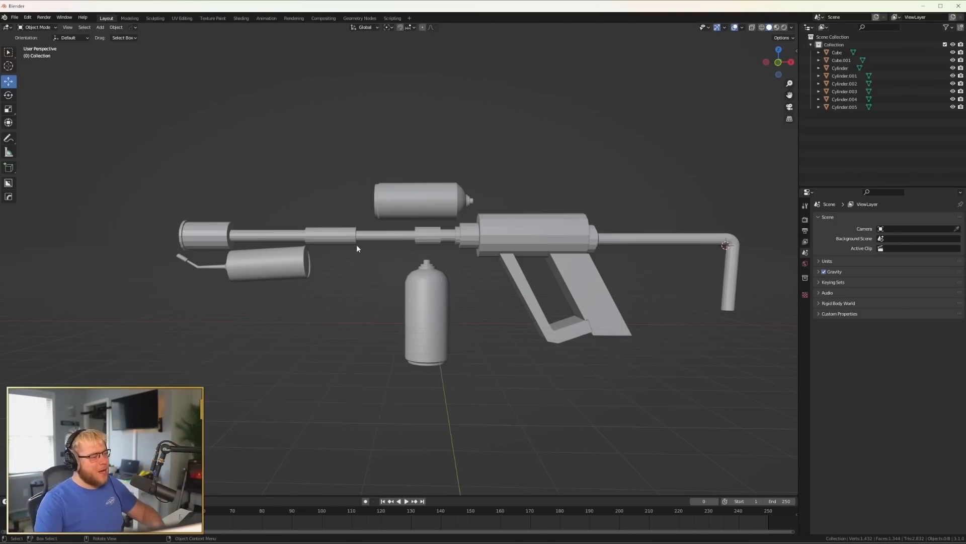
pyautogui.click(210, 266)
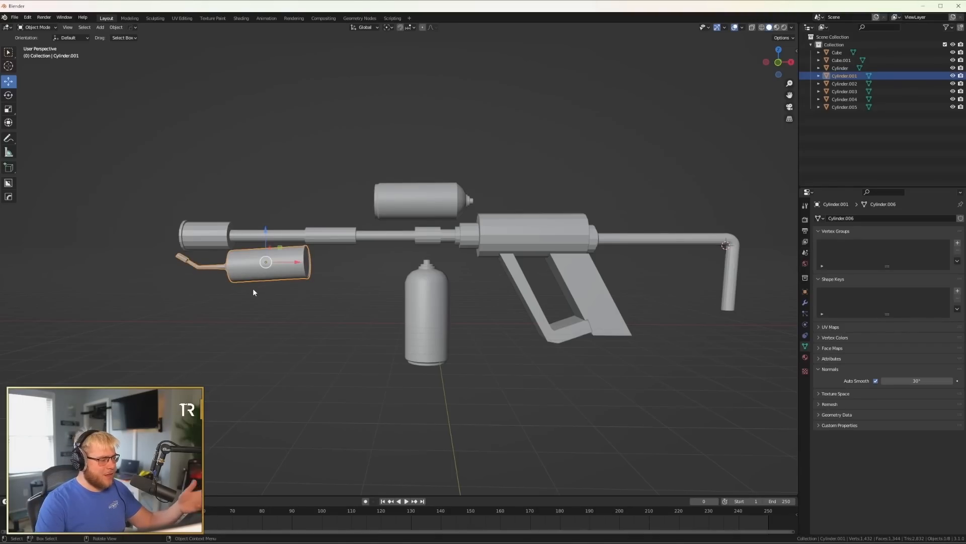
pyautogui.click(276, 319)
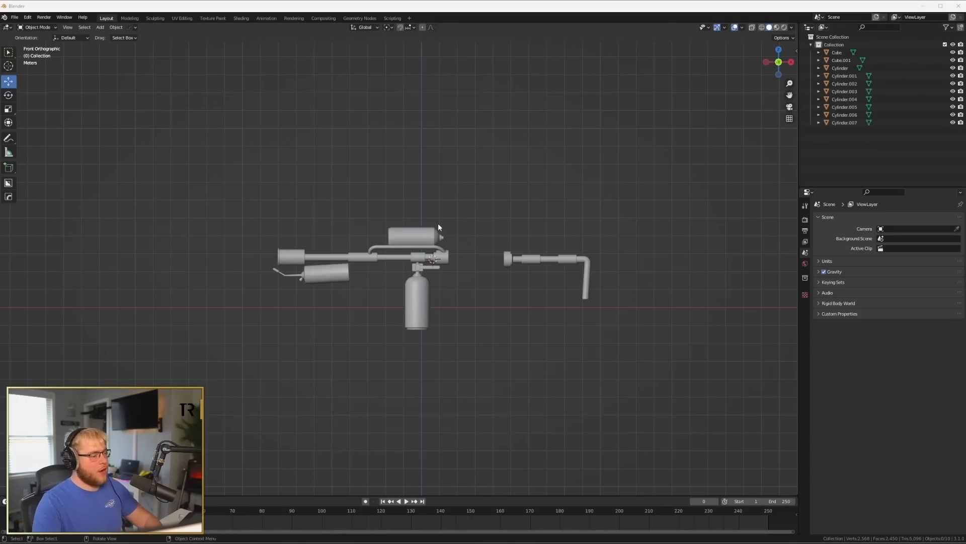
# Add a mesh cylinder and rotate it 90° in the front view so it lies along the barrel.
pyautogui.scroll(8, 437, 222)
pyautogui.scroll(-2, 360, 237)
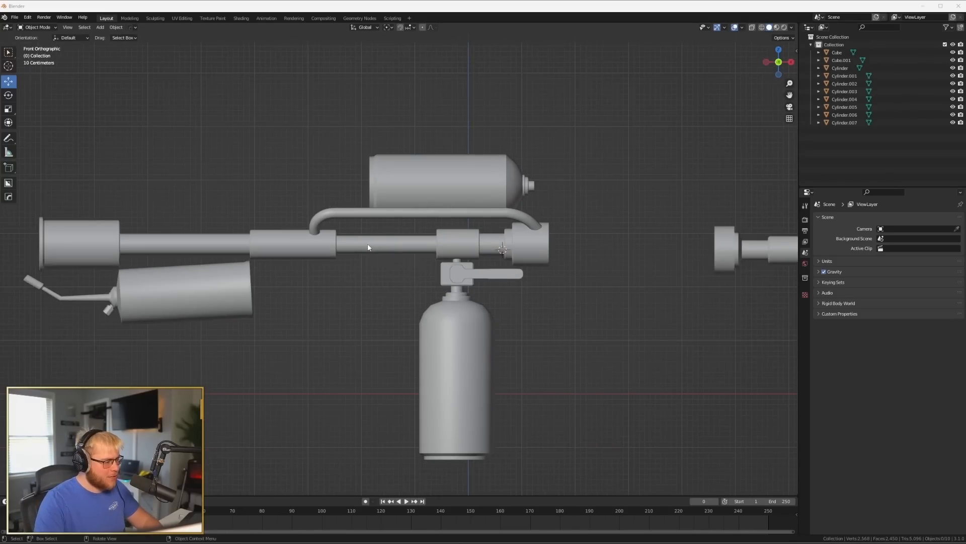
pyautogui.click(368, 247)
pyautogui.hotkey('shift', 'a')
pyautogui.moveTo(368, 245)
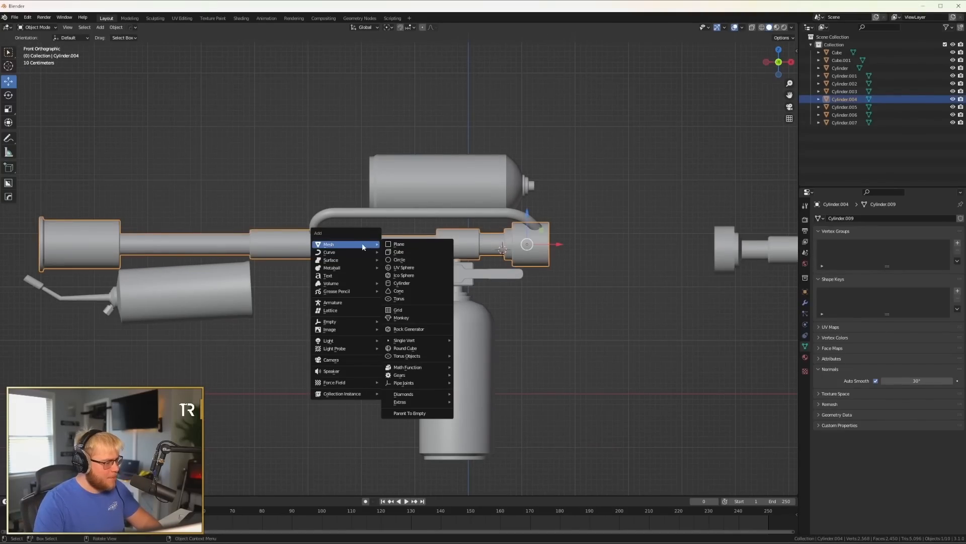
pyautogui.click(402, 284)
pyautogui.scroll(-2, 418, 282)
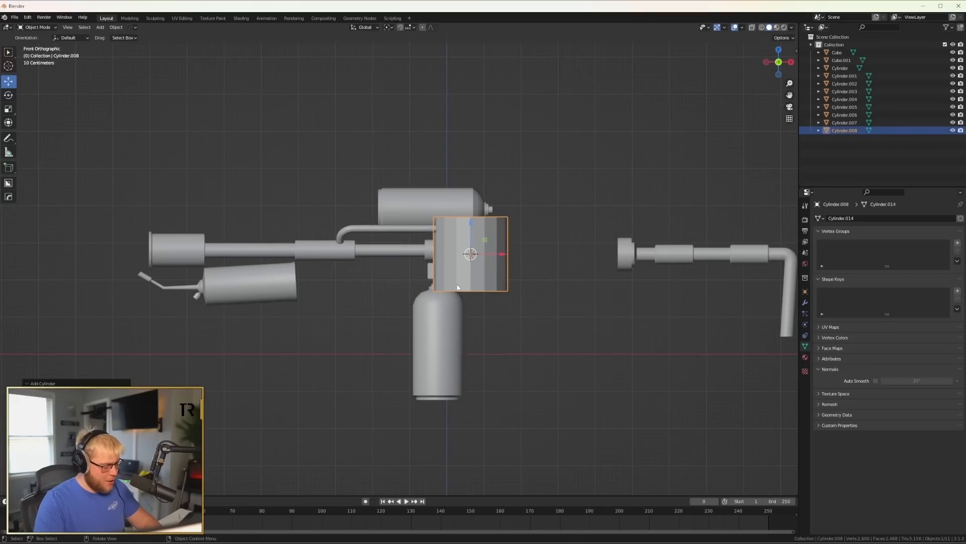
pyautogui.write('r90')
pyautogui.press('Return')
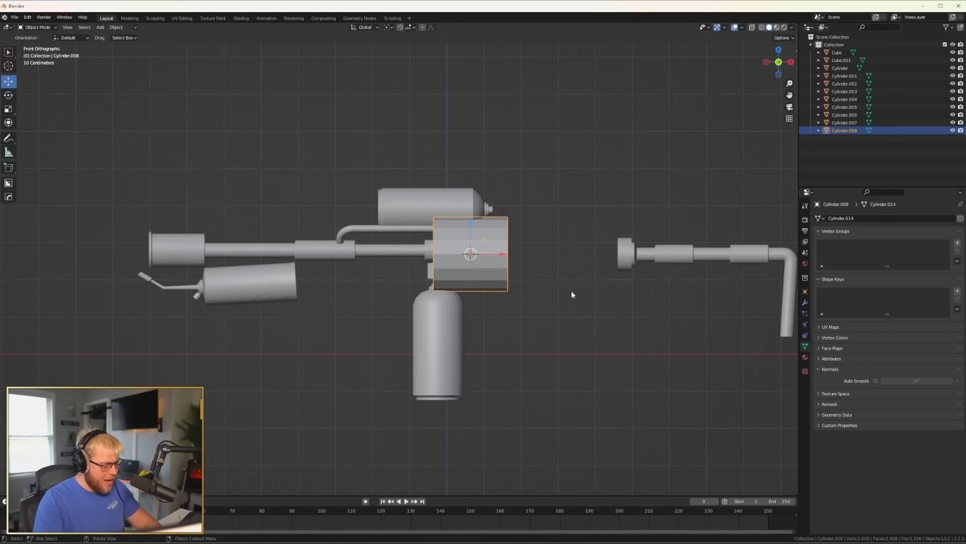
# Scale the cylinder down and place it around the thin barrel pipe between the two wider sleeves.
pyautogui.press('s')
pyautogui.click(526, 277)
pyautogui.press('g')
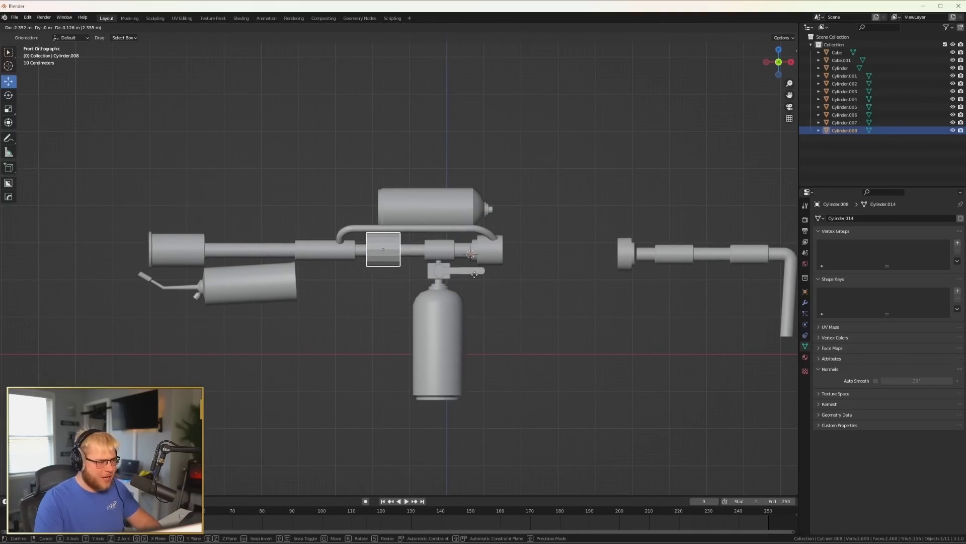
pyautogui.click(475, 274)
pyautogui.scroll(3, 483, 279)
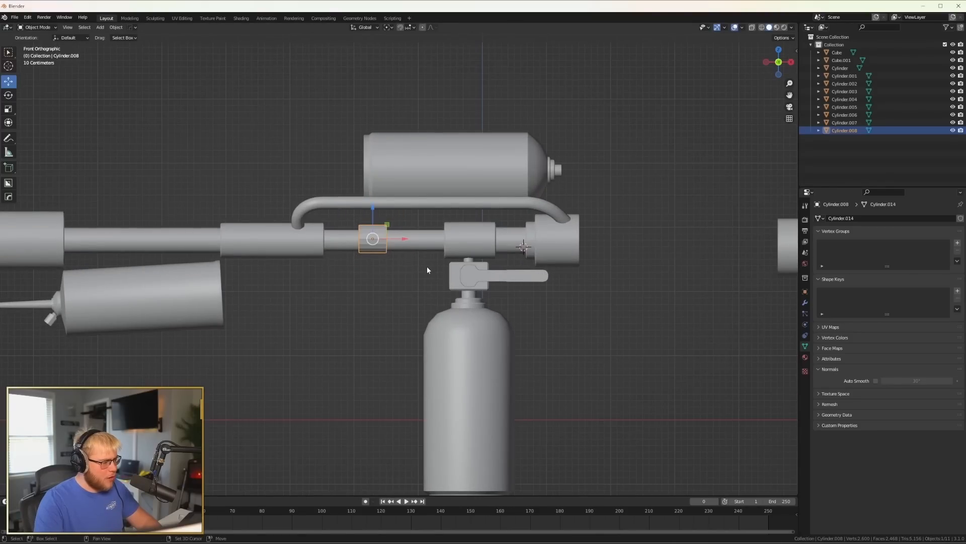
pyautogui.scroll(3, 428, 270)
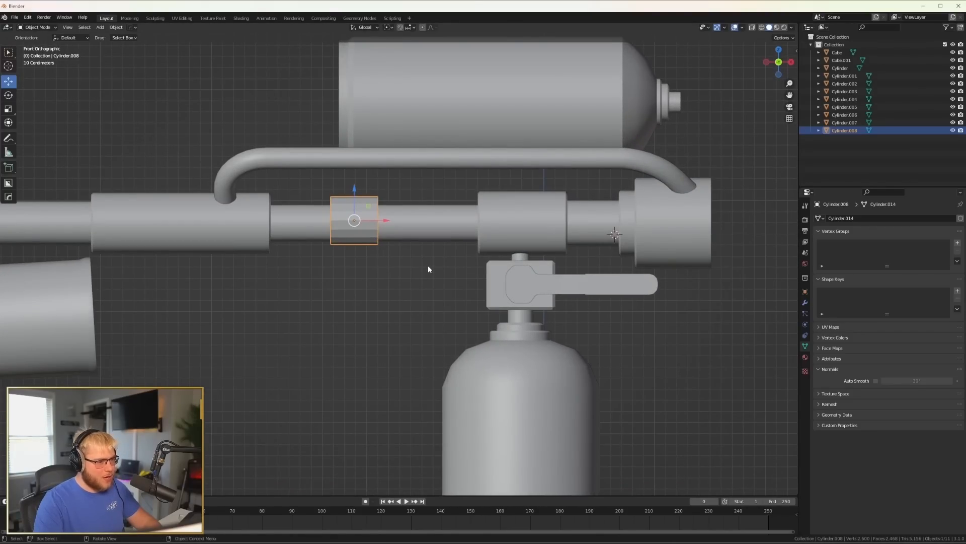
# Stretch the small cylinder's mesh along X so it starts at the front sleeve.
pyautogui.press('Tab')
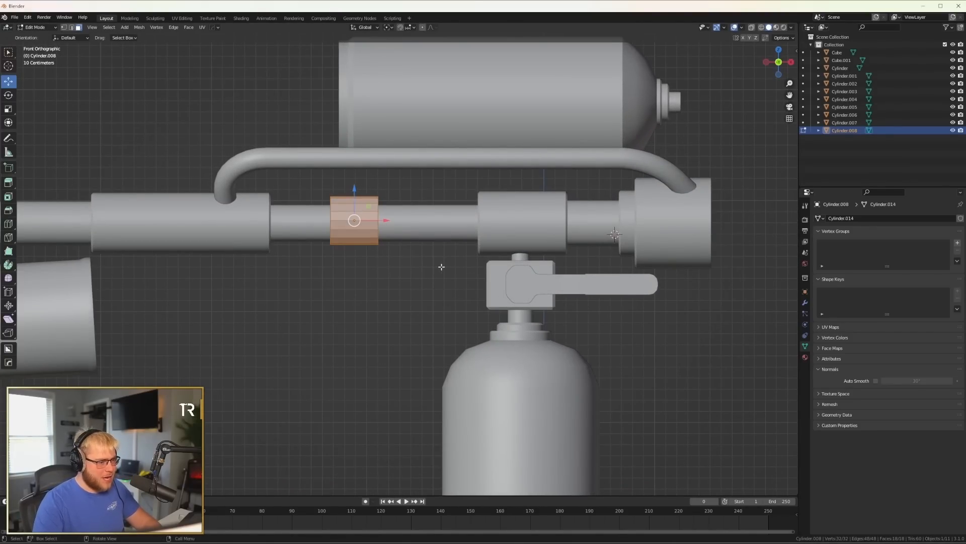
pyautogui.press('s')
pyautogui.press('x')
pyautogui.click(673, 258)
# Select the cylinder's rear end face in wireframe and move it along X up to the rear sleeve.
pyautogui.press('z')
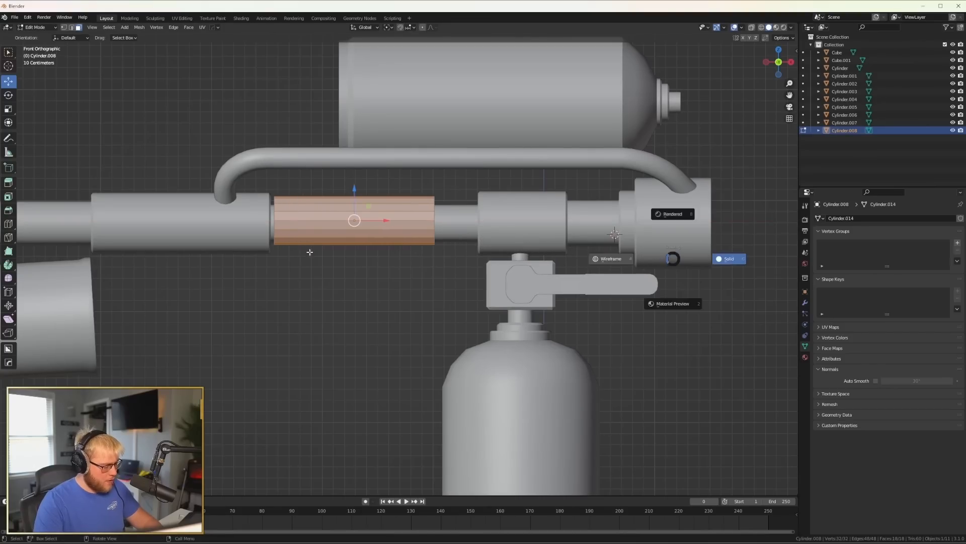
pyautogui.click(310, 252)
pyautogui.click(445, 211)
pyautogui.press('g')
pyautogui.press('x')
pyautogui.click(488, 220)
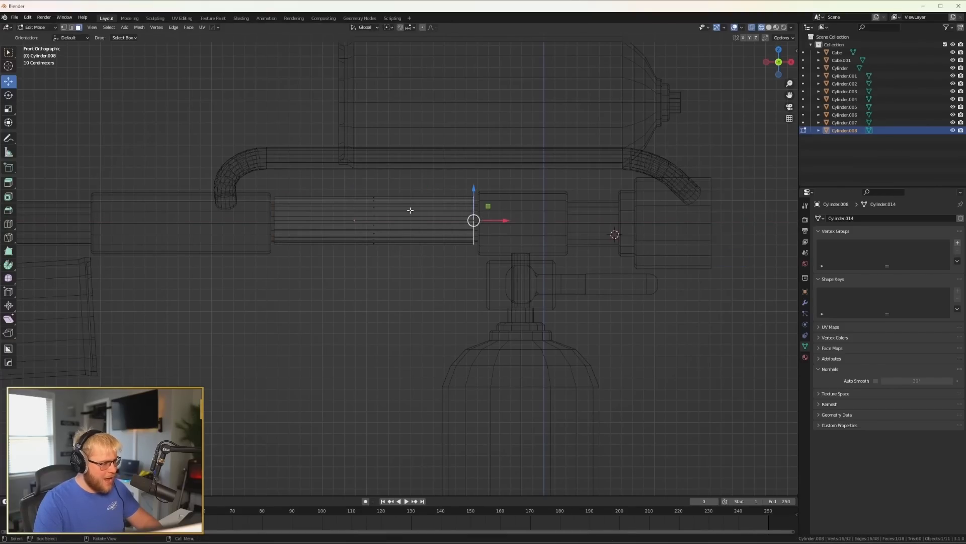
# Add 15 evenly spaced edge loops along the cylinder's length.
pyautogui.hotkey('ctrl', 'r')
pyautogui.scroll(14, 377, 208)
pyautogui.click(377, 210)
pyautogui.rightClick(331, 204)
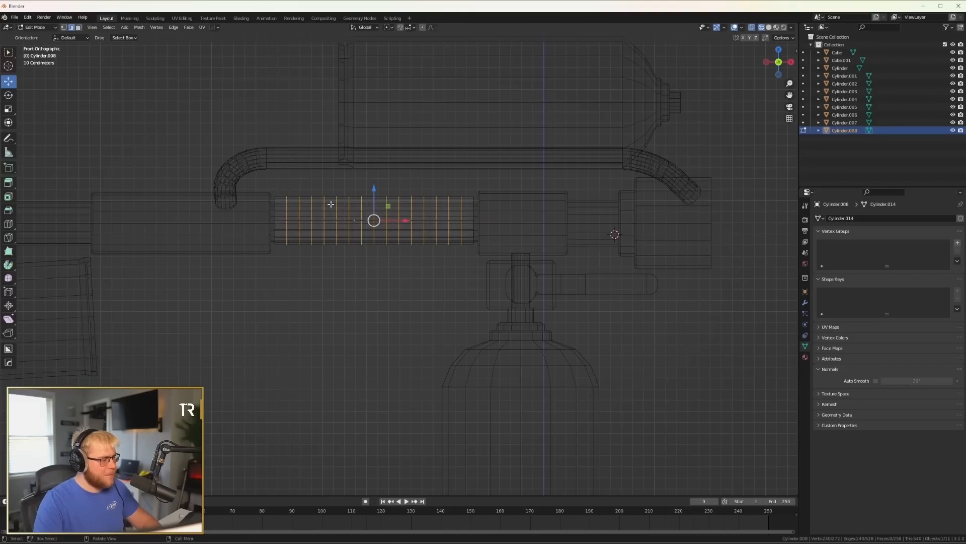
# Select every other edge loop along the cylinder, eight in total, starting with the first one from the front.
pyautogui.keyDown('alt'); pyautogui.click(287, 206); pyautogui.keyUp('alt')
pyautogui.scroll(4, 314, 209)
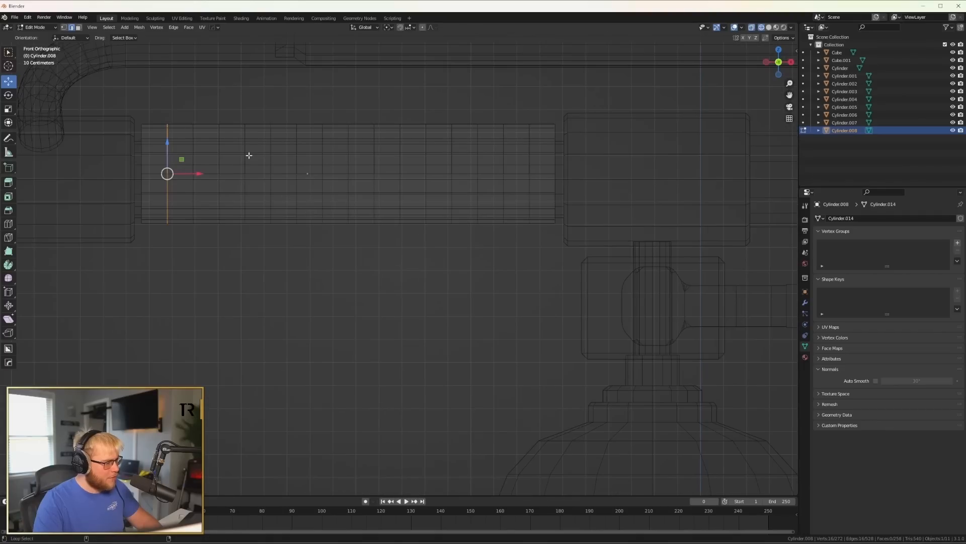
pyautogui.keyDown('alt'); pyautogui.keyDown('shift'); pyautogui.click(219, 138); pyautogui.keyUp('shift'); pyautogui.keyUp('alt')
pyautogui.keyDown('alt'); pyautogui.keyDown('shift'); pyautogui.click(271, 136); pyautogui.keyUp('shift'); pyautogui.keyUp('alt')
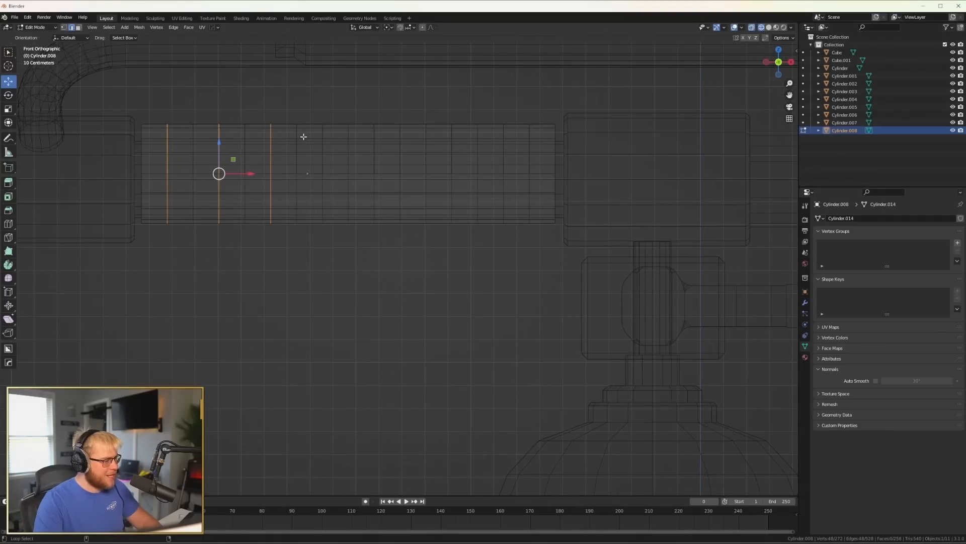
pyautogui.keyDown('alt'); pyautogui.keyDown('shift'); pyautogui.click(322, 134); pyautogui.keyUp('shift'); pyautogui.keyUp('alt')
pyautogui.keyDown('alt'); pyautogui.keyDown('shift'); pyautogui.click(374, 135); pyautogui.keyUp('shift'); pyautogui.keyUp('alt')
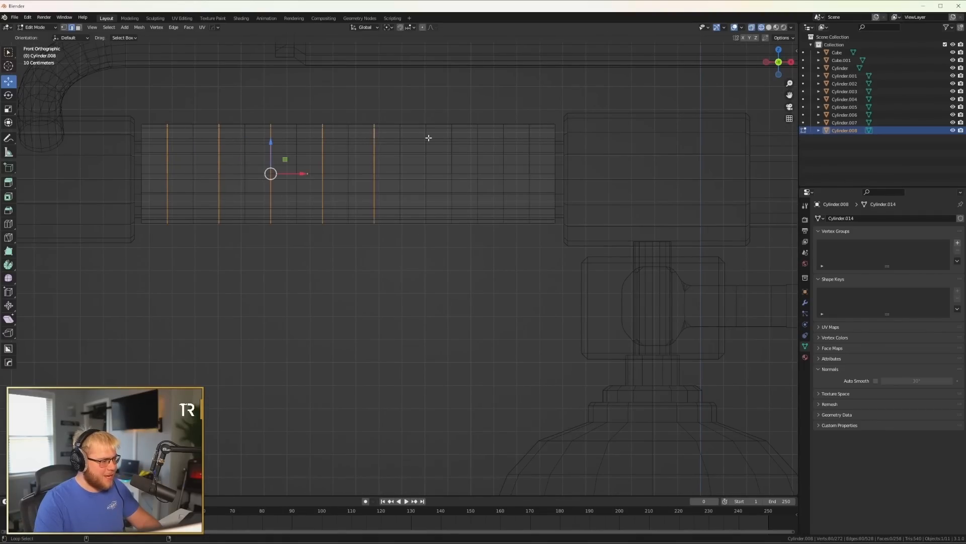
pyautogui.keyDown('alt'); pyautogui.keyDown('shift'); pyautogui.click(426, 137); pyautogui.keyUp('shift'); pyautogui.keyUp('alt')
pyautogui.keyDown('alt'); pyautogui.keyDown('shift'); pyautogui.click(478, 135); pyautogui.keyUp('shift'); pyautogui.keyUp('alt')
pyautogui.keyDown('alt'); pyautogui.keyDown('shift'); pyautogui.click(529, 136); pyautogui.keyUp('shift'); pyautogui.keyUp('alt')
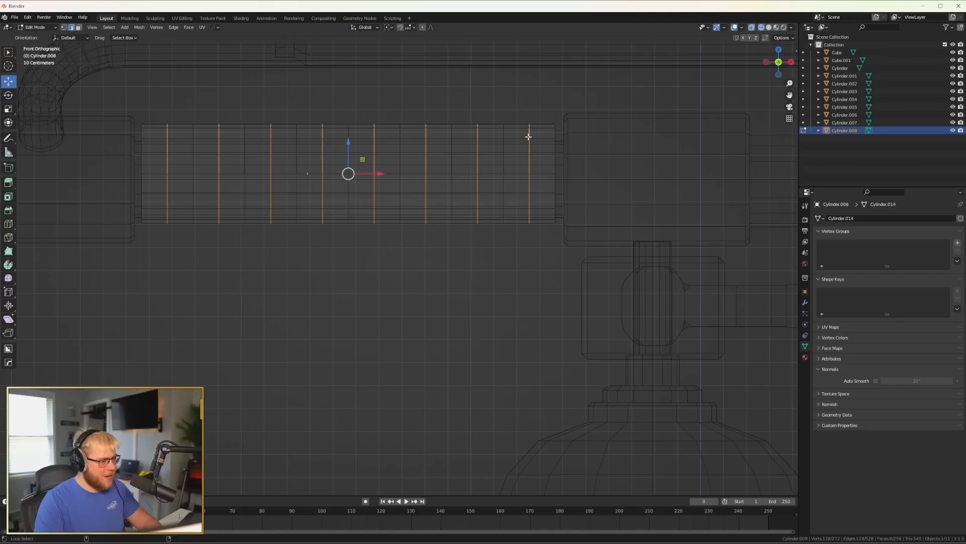
# Scale the selected edge loops inward around their individual origins to give the grip a ribbed profile.
pyautogui.click(390, 28)
pyautogui.click(411, 54)
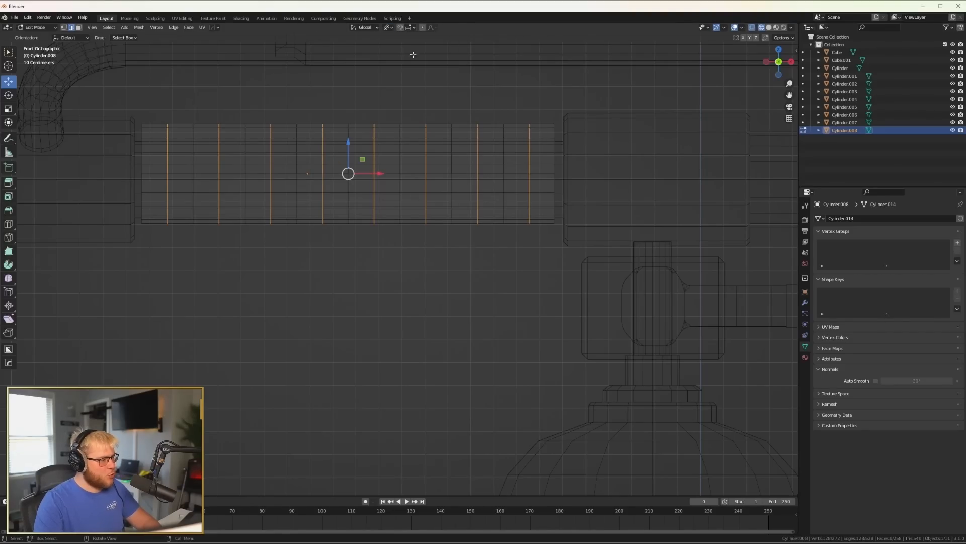
pyautogui.press('r')
pyautogui.click(490, 106)
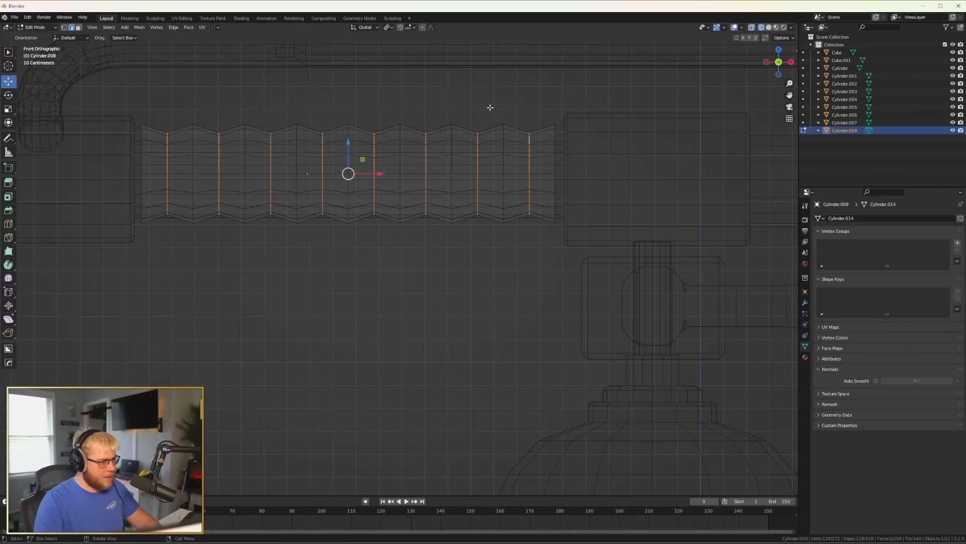
# Return the ribbed grip to solid view, shade it smooth and enable Auto Smooth at 30°.
pyautogui.press('z')
pyautogui.click(641, 117)
pyautogui.press('Tab')
pyautogui.rightClick(388, 239)
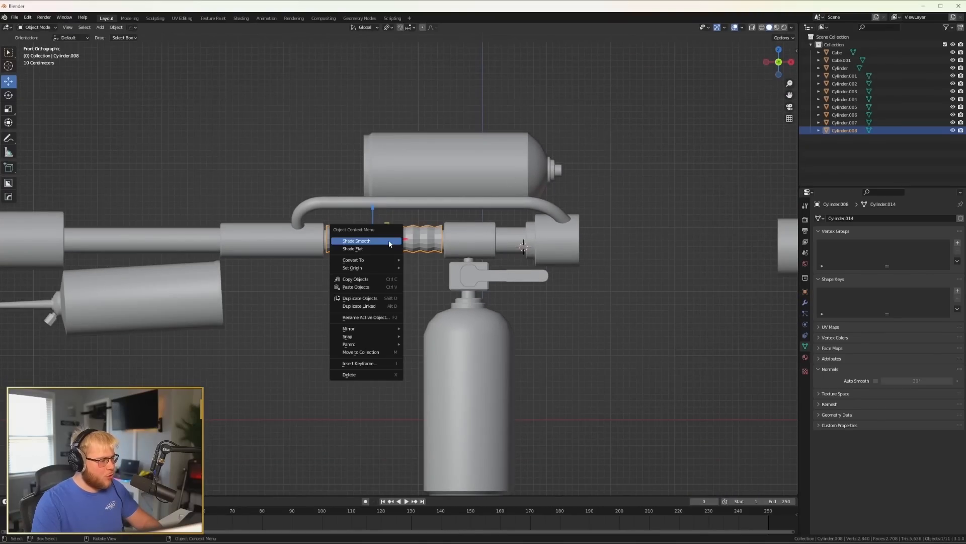
pyautogui.click(389, 239)
pyautogui.click(876, 381)
pyautogui.click(563, 378)
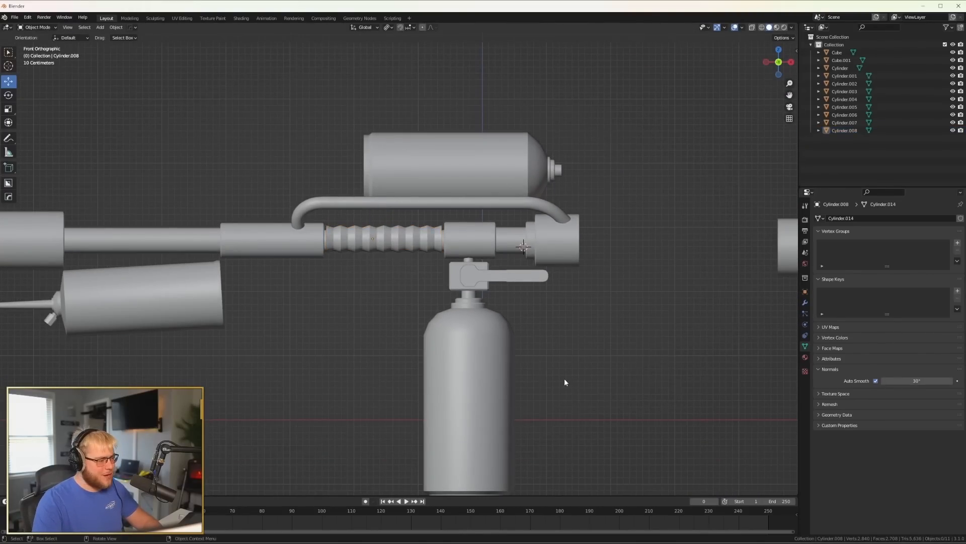
# Examine the flamethrower from the front, back and sides to check its parts and overall proportions.
pyautogui.scroll(-5, 444, 358)
pyautogui.scroll(3, 287, 325)
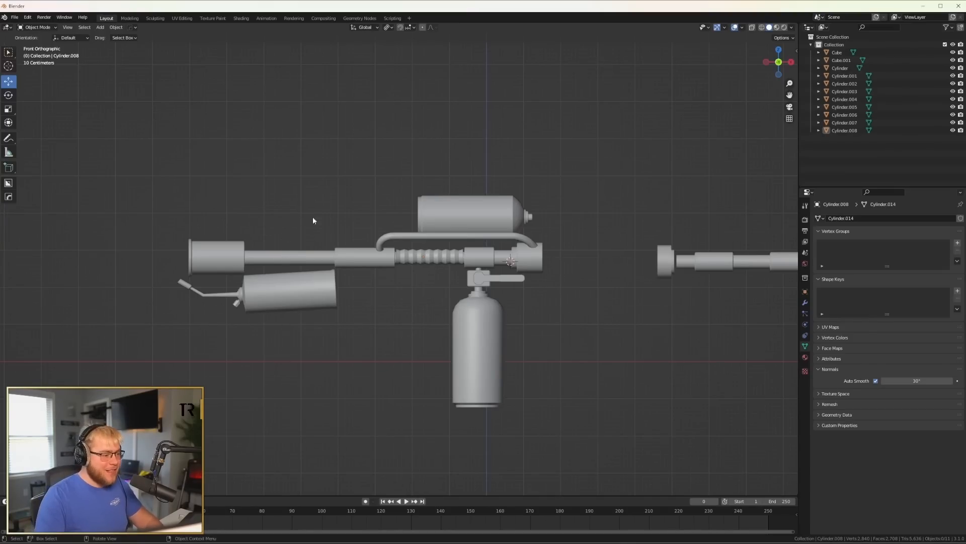
pyautogui.scroll(-2, 370, 262)
pyautogui.scroll(5, 475, 289)
pyautogui.moveTo(475, 289); pyautogui.dragTo(413, 337, button='middle')
pyautogui.scroll(-4, 599, 341)
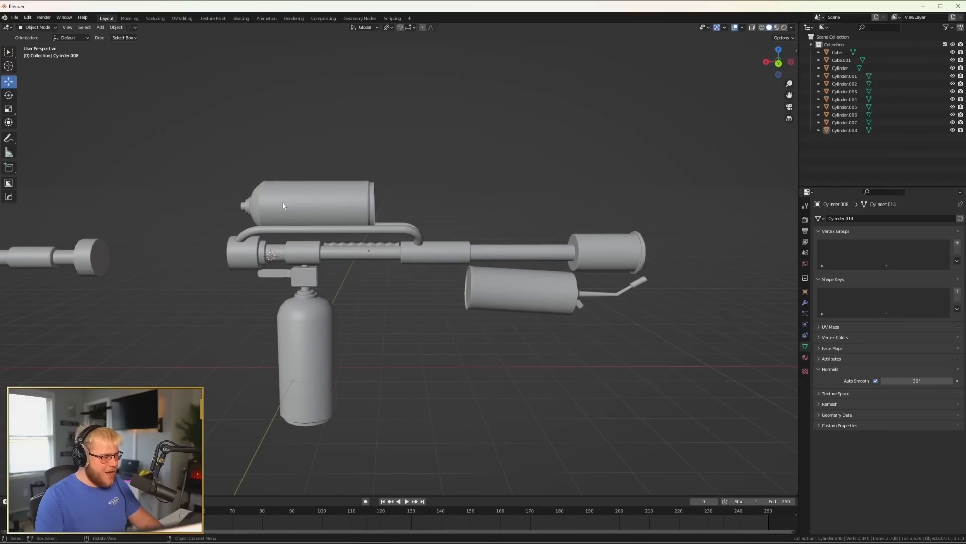
pyautogui.moveTo(282, 201); pyautogui.dragTo(559, 213, button='middle')
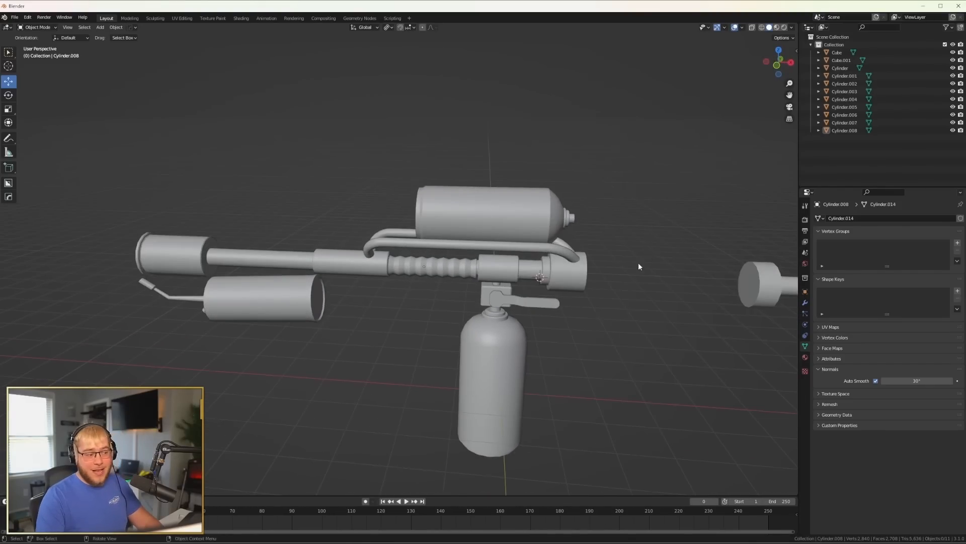
pyautogui.scroll(-5, 596, 288)
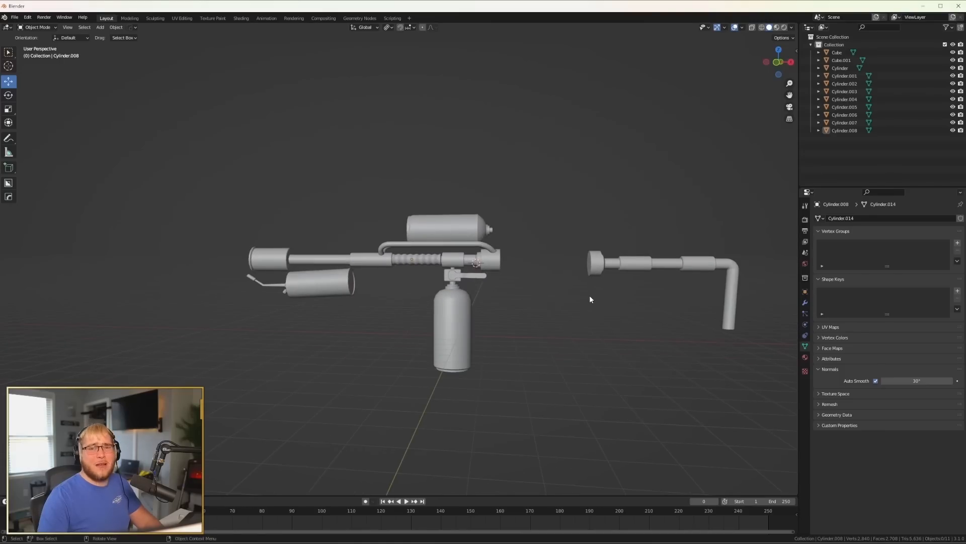
pyautogui.moveTo(590, 297); pyautogui.dragTo(545, 299, button='middle')
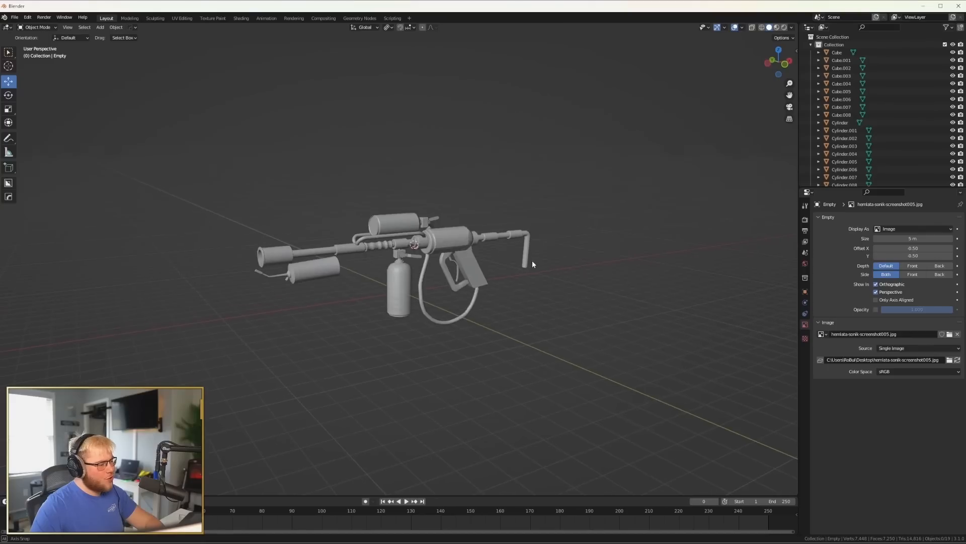
pyautogui.moveTo(532, 263); pyautogui.dragTo(542, 210, button='middle')
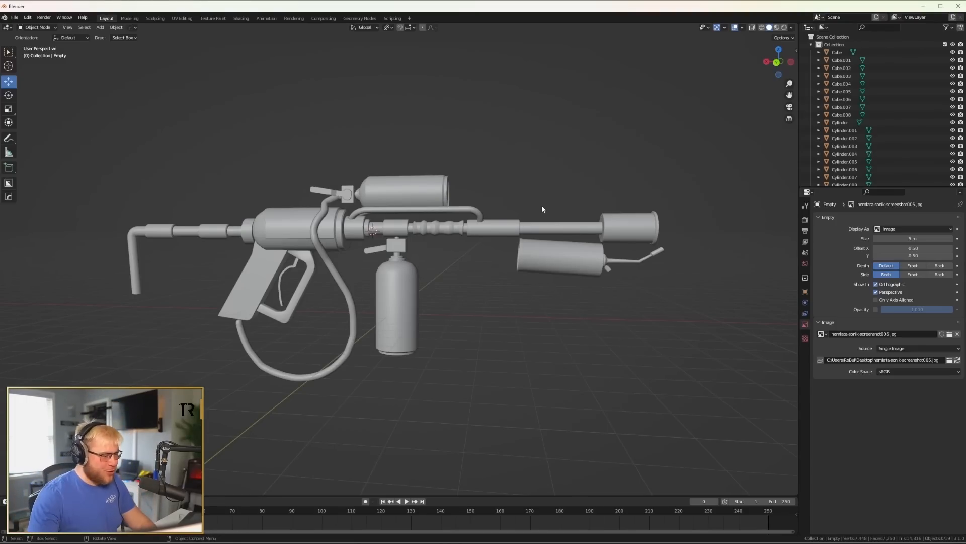
# Add a cube and move it along X and Z to the barrel and small torch canister near the muzzle.
pyautogui.hotkey('shift', 'a')
pyautogui.moveTo(564, 197)
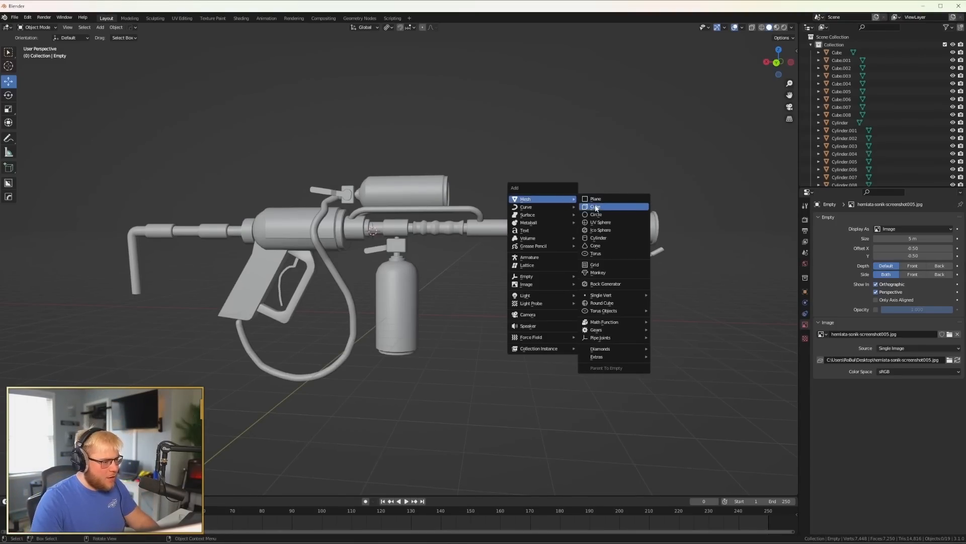
pyautogui.click(612, 204)
pyautogui.scroll(5, 473, 218)
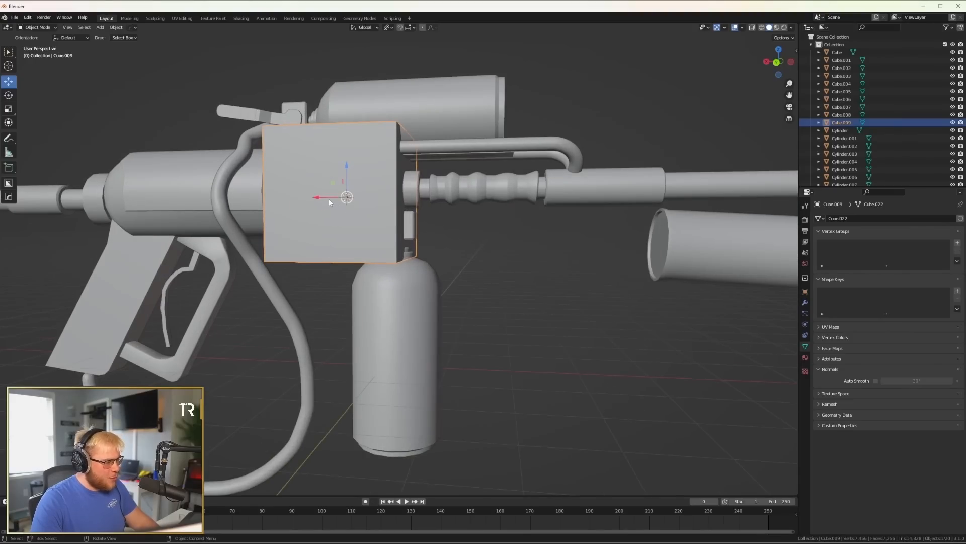
pyautogui.moveTo(330, 203); pyautogui.dragTo(517, 176, button='middle')
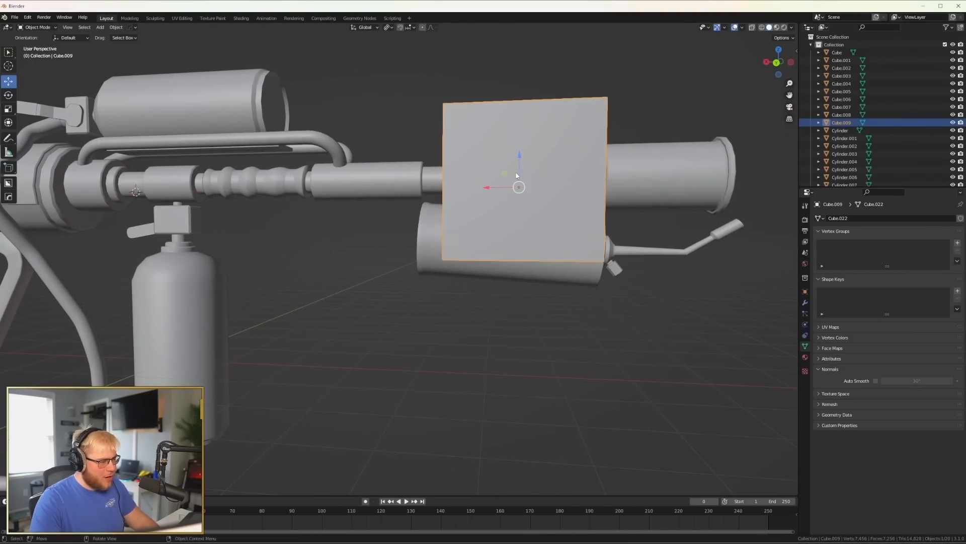
pyautogui.moveTo(519, 155); pyautogui.dragTo(518, 185)
# Narrow the cube along X and shift it along X over the front end of the torch canister.
pyautogui.press('ctrl+KP_1')
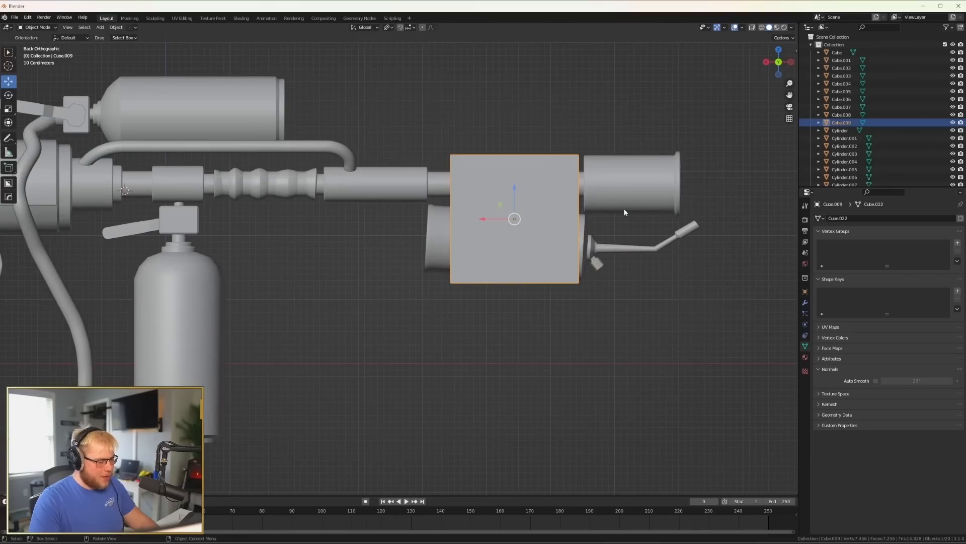
pyautogui.hotkey('alt', 'z')
pyautogui.press('Tab')
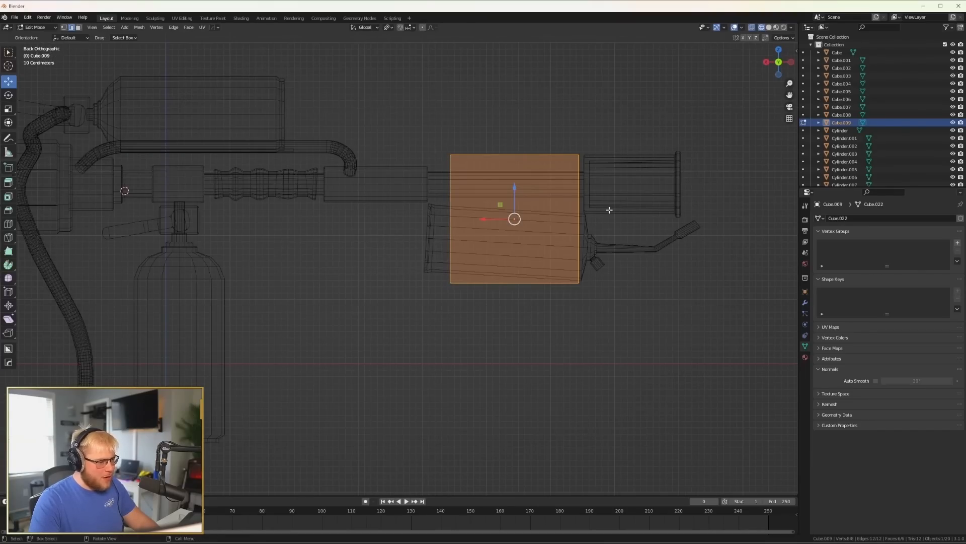
pyautogui.press('s')
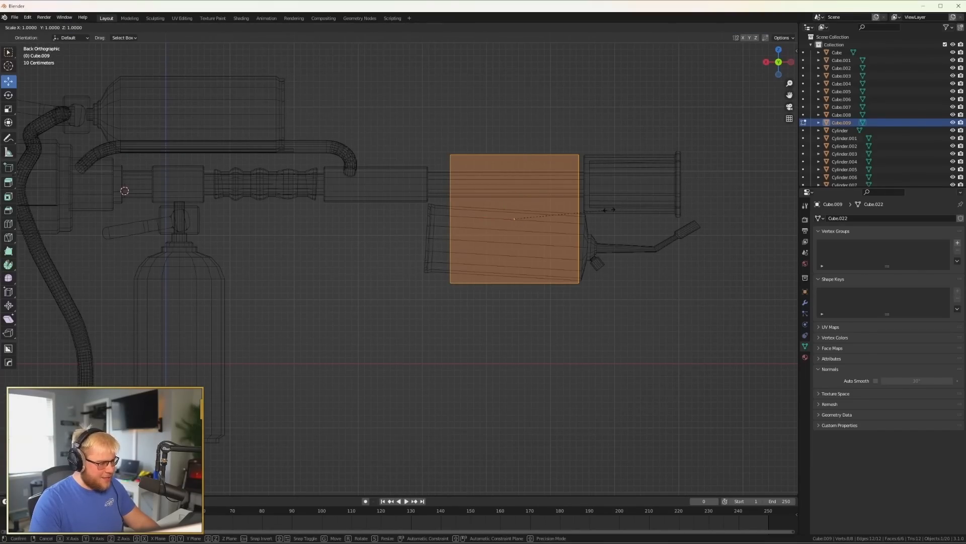
pyautogui.press('x')
pyautogui.click(542, 207)
pyautogui.moveTo(503, 218); pyautogui.dragTo(548, 218)
# Lower the block's top face along Z to the barrel and rotate its bottom face slightly to match the canister's tilt.
pyautogui.press('3')
pyautogui.moveTo(560, 176); pyautogui.dragTo(602, 159, button='middle')
pyautogui.click(558, 156)
pyautogui.moveTo(561, 144); pyautogui.dragTo(560, 167)
pyautogui.click(562, 284)
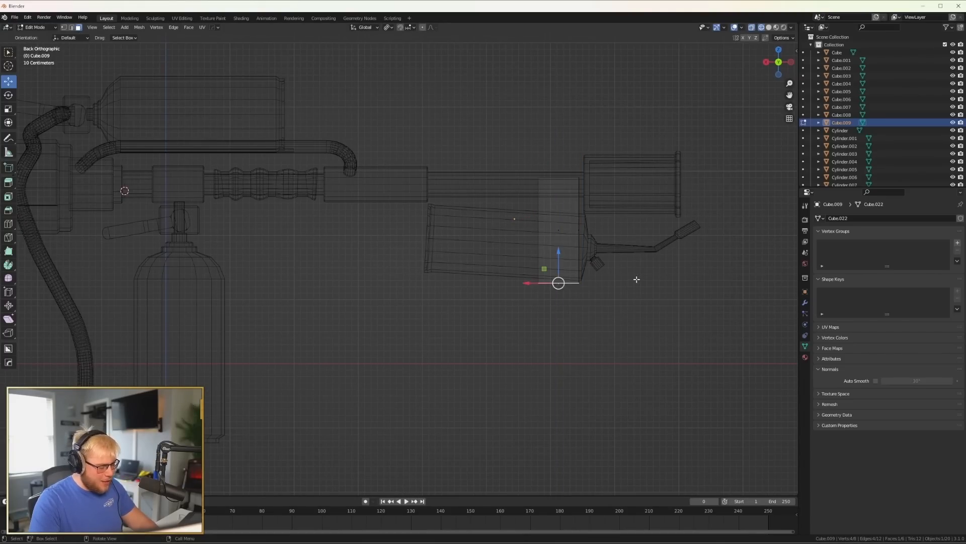
pyautogui.press('r')
pyautogui.click(650, 286)
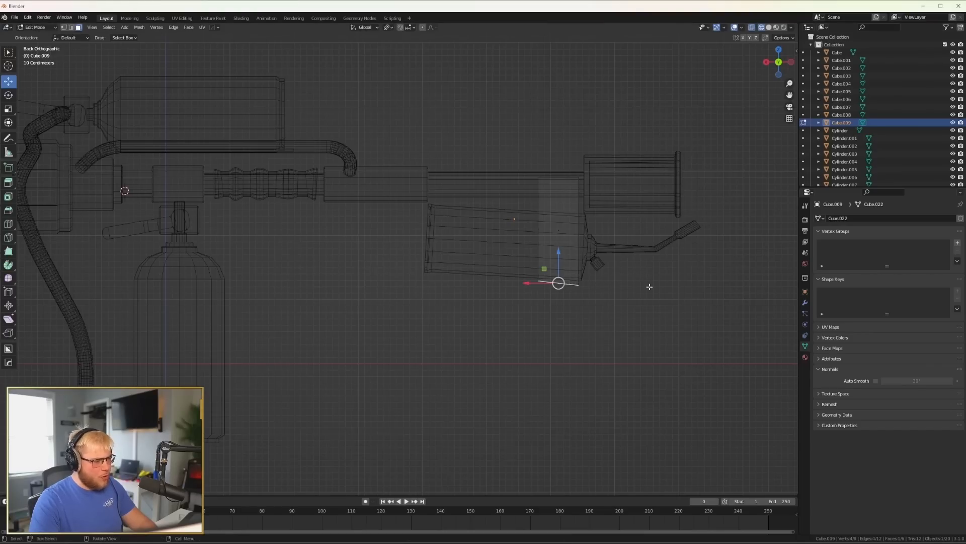
# Raise the block's top face slightly along Z to the barrel's upper edge.
pyautogui.click(560, 177)
pyautogui.press('g')
pyautogui.press('z')
pyautogui.click(617, 170)
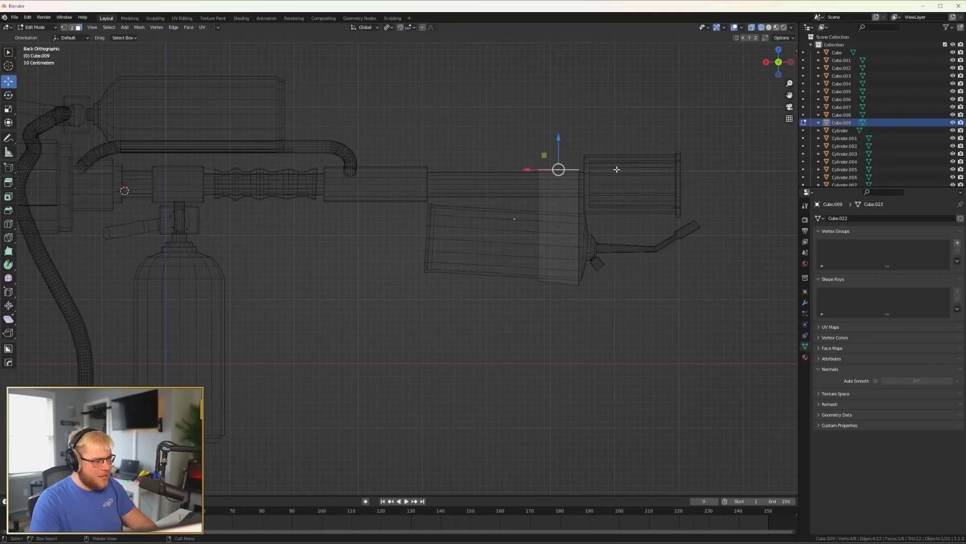
# Move the block along Y until it is centred on the barrel in the side view.
pyautogui.moveTo(617, 169); pyautogui.dragTo(426, 216, button='middle')
pyautogui.press('Tab')
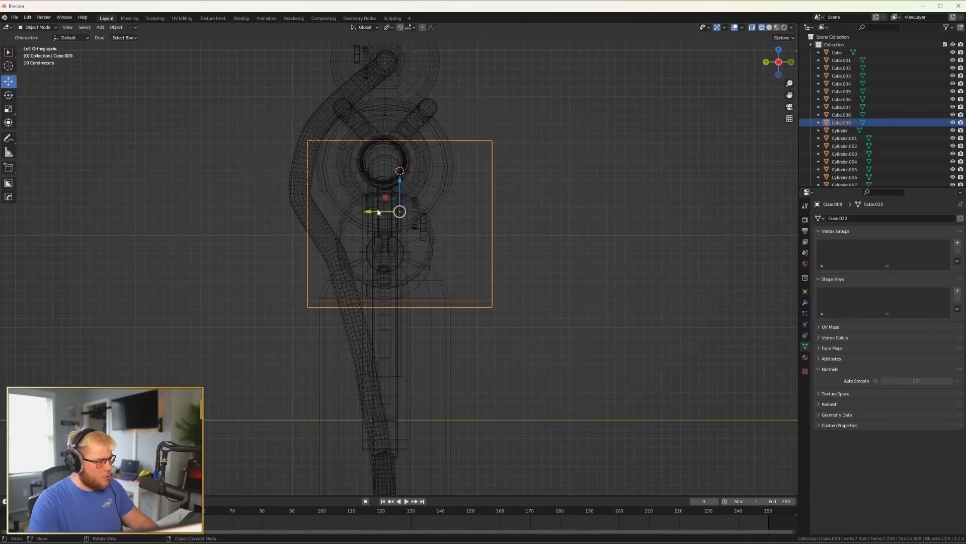
pyautogui.press('g')
pyautogui.press('y')
pyautogui.click(366, 206)
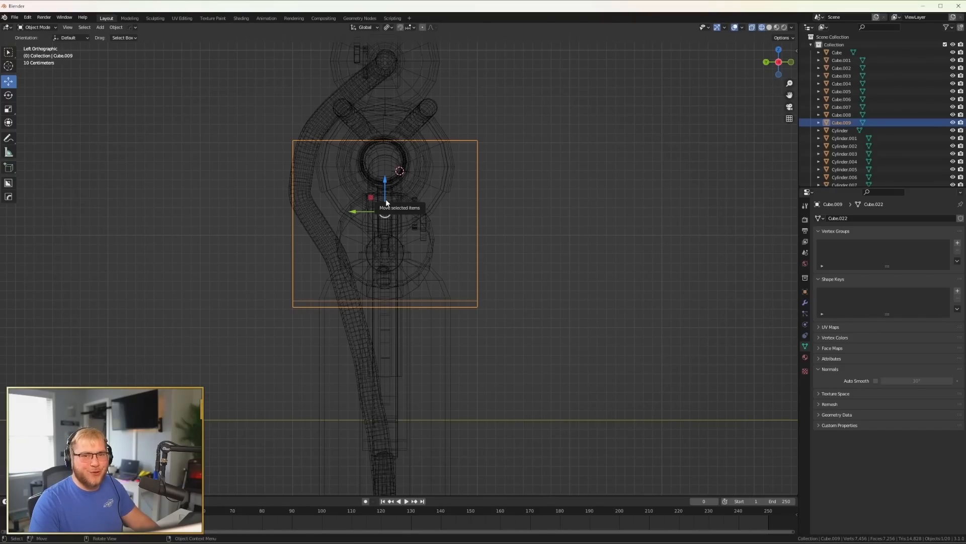
# Scale the block along Y down to roughly the canister's width.
pyautogui.scroll(4, 414, 210)
pyautogui.keyDown('shift'); pyautogui.moveTo(412, 207); pyautogui.dragTo(451, 296, button='middle'); pyautogui.keyUp('shift')
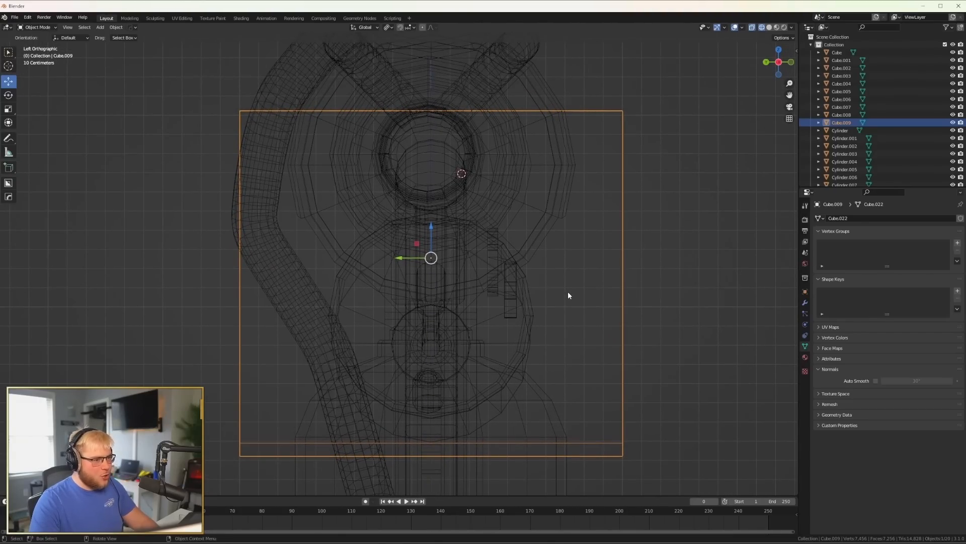
pyautogui.press('s')
pyautogui.press('y')
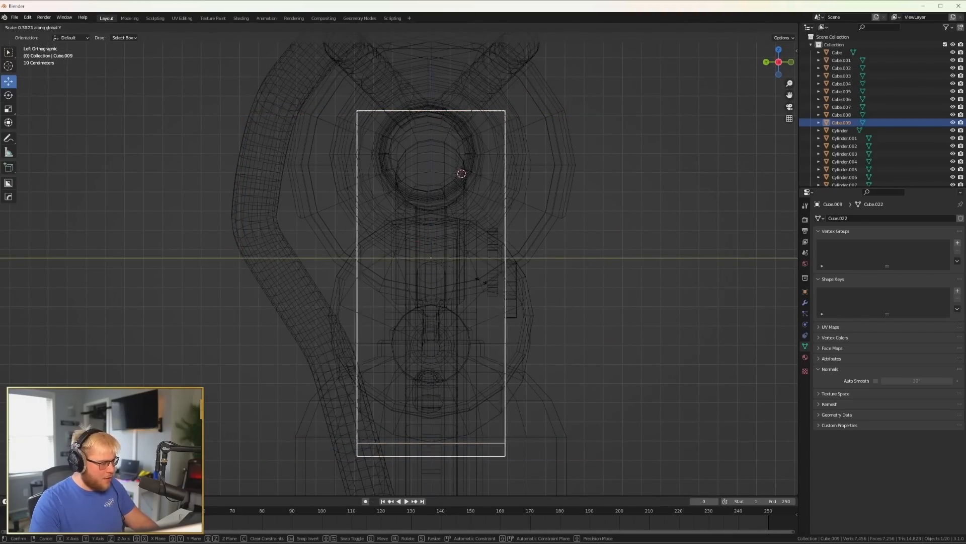
pyautogui.click(500, 284)
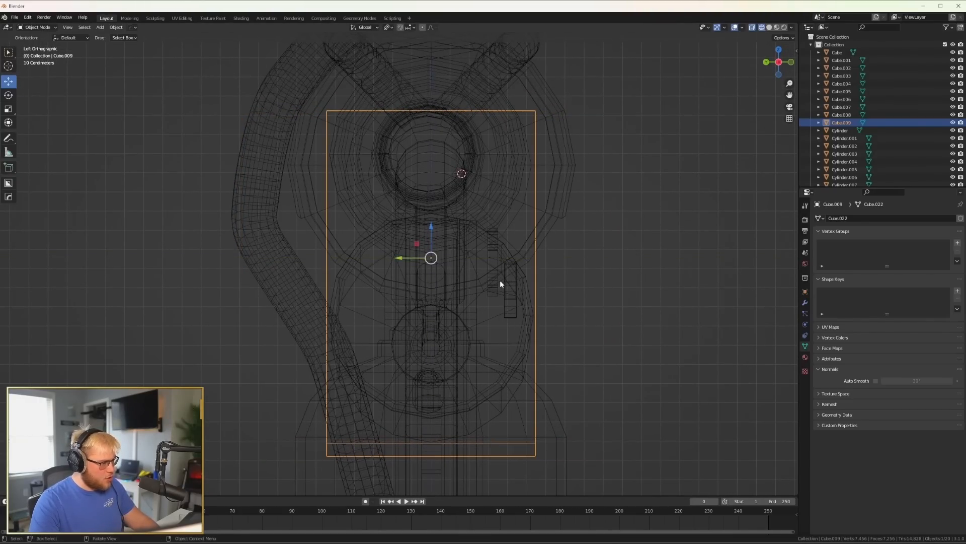
# Taper the block by scaling its top face inward along Y around the barrel.
pyautogui.click(421, 110)
pyautogui.click(425, 110)
pyautogui.click(428, 110)
pyautogui.press('Tab')
pyautogui.press('s')
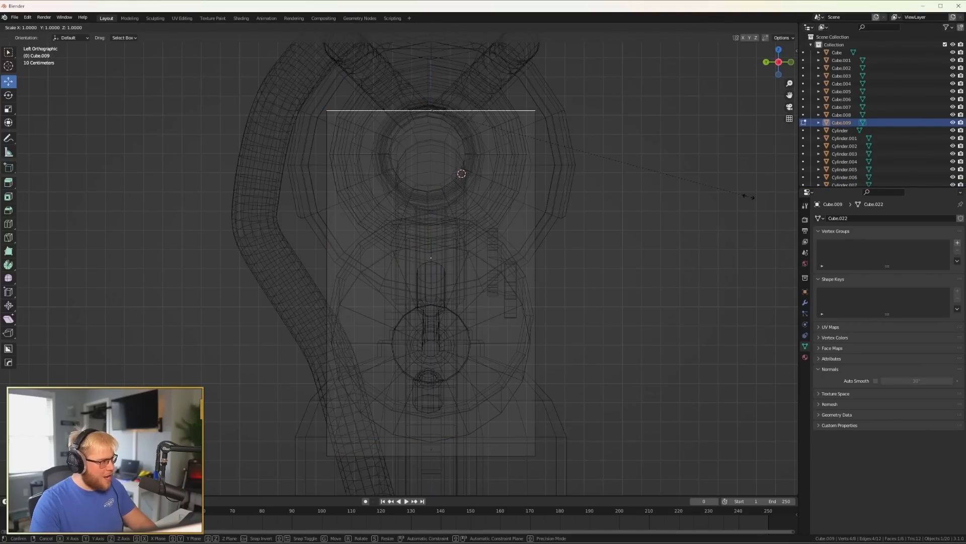
pyautogui.press('y')
pyautogui.click(514, 176)
# Return to solid view, add a centred loop cut across the block's middle and widen it along Y.
pyautogui.moveTo(514, 176); pyautogui.dragTo(559, 192, button='middle')
pyautogui.hotkey('shift', 'z')
pyautogui.scroll(-4, 559, 192)
pyautogui.moveTo(402, 237)
pyautogui.mouseDown(button='middle')
pyautogui.moveTo(313, 247)
pyautogui.moveTo(453, 257)
pyautogui.moveTo(457, 284)
pyautogui.mouseUp(button='middle')
pyautogui.hotkey('ctrl', 'r')
pyautogui.click(456, 285)
pyautogui.rightClick(457, 285)
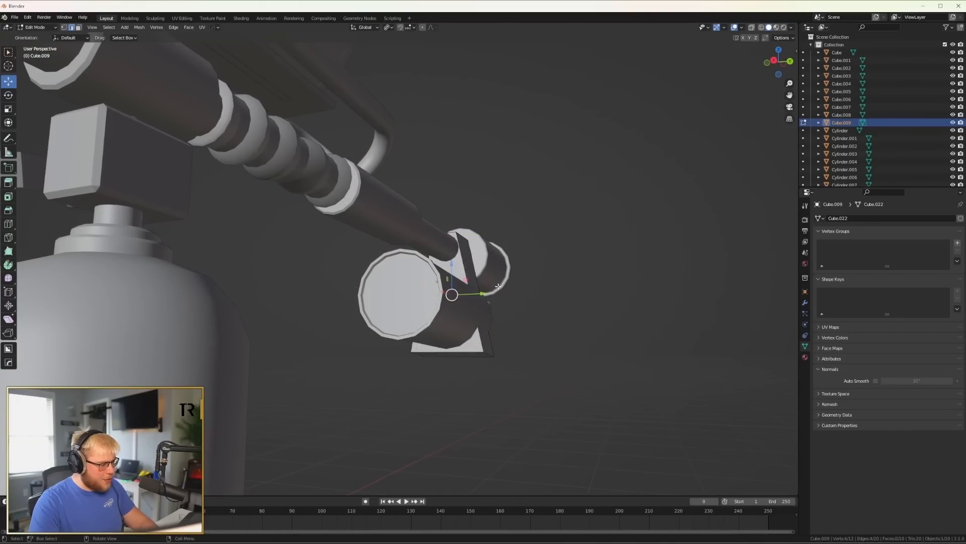
pyautogui.press('s')
pyautogui.press('y')
pyautogui.click(572, 290)
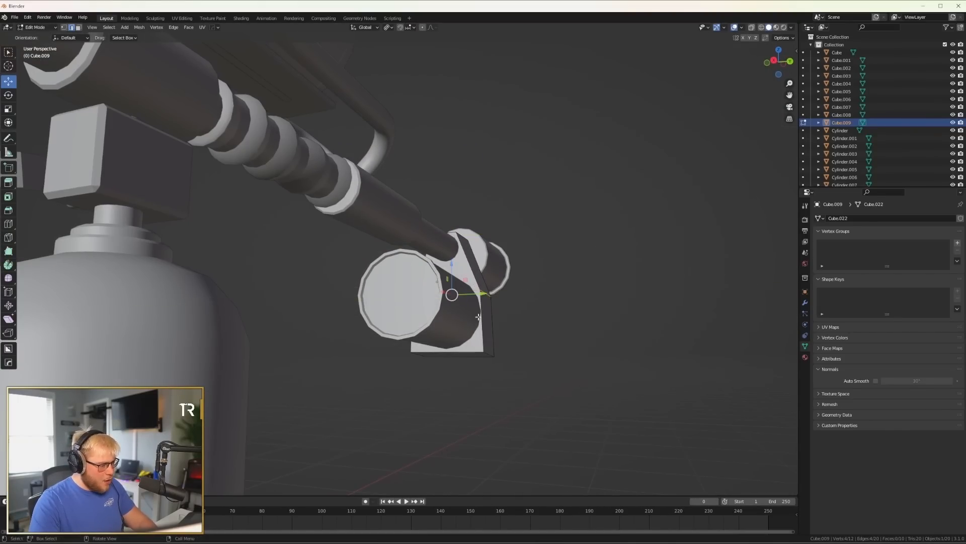
# Scale the block's bottom face inward along Y beneath the canister.
pyautogui.moveTo(473, 355)
pyautogui.mouseDown(button='middle')
pyautogui.moveTo(470, 343)
pyautogui.moveTo(468, 363)
pyautogui.mouseUp(button='middle')
pyautogui.click(463, 401)
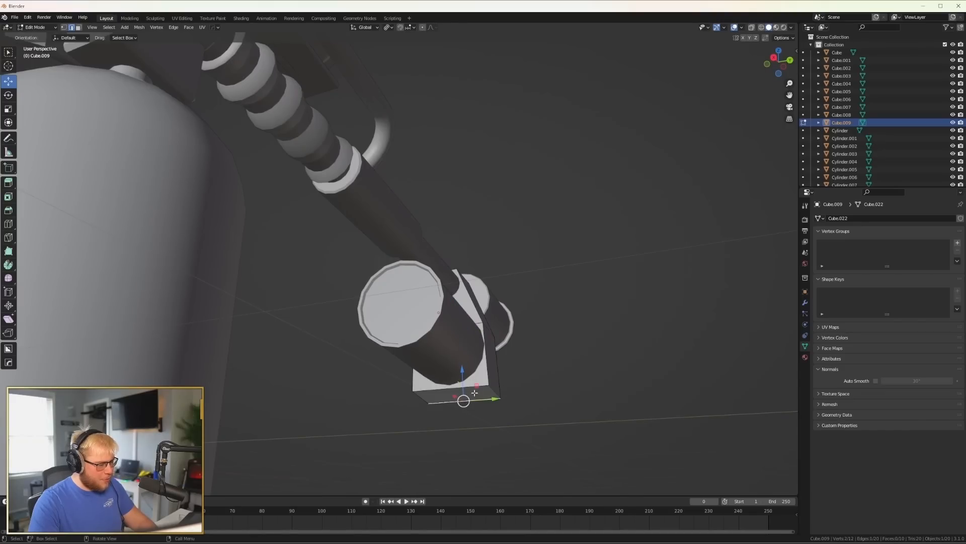
pyautogui.click(80, 28)
pyautogui.click(459, 394)
pyautogui.press('s')
pyautogui.press('y')
pyautogui.click(514, 397)
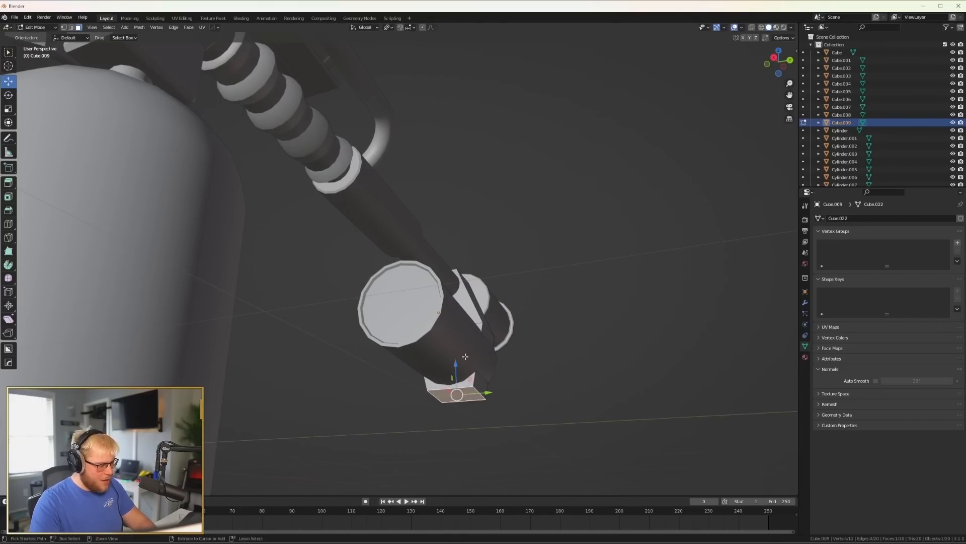
# Add another edge loop across the block's lower half and widen it along Y around the canister.
pyautogui.press('Tab')
pyautogui.moveTo(465, 356); pyautogui.dragTo(565, 384, button='middle')
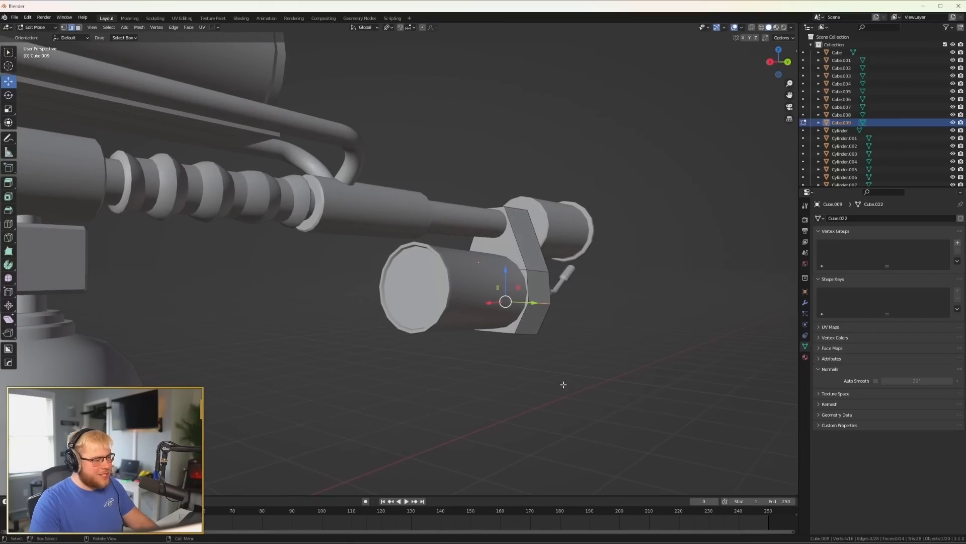
pyautogui.moveTo(578, 344); pyautogui.dragTo(554, 325, button='middle')
pyautogui.press('Tab')
pyautogui.press('2')
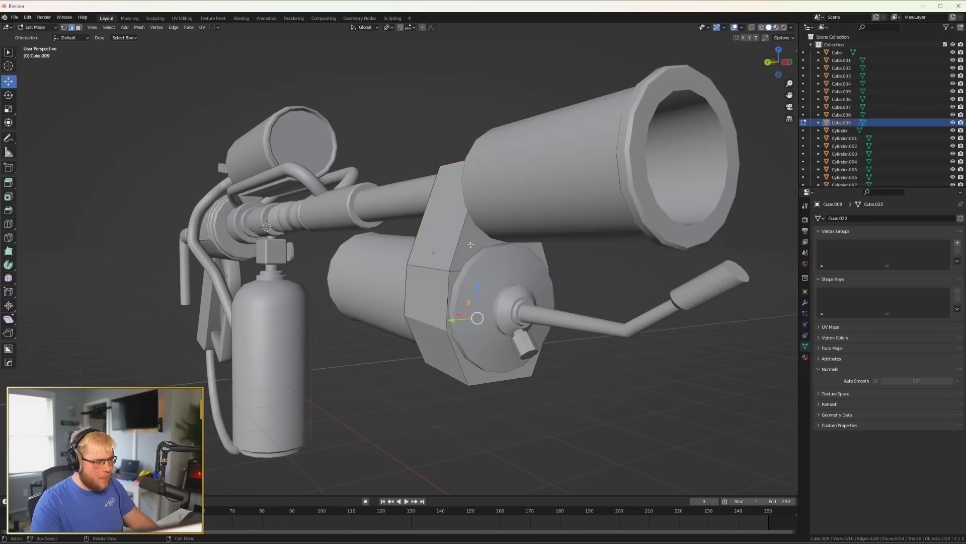
# Delete all the front and rear faces of the block, leaving only an outer band around the barrel and canister.
pyautogui.click(451, 242)
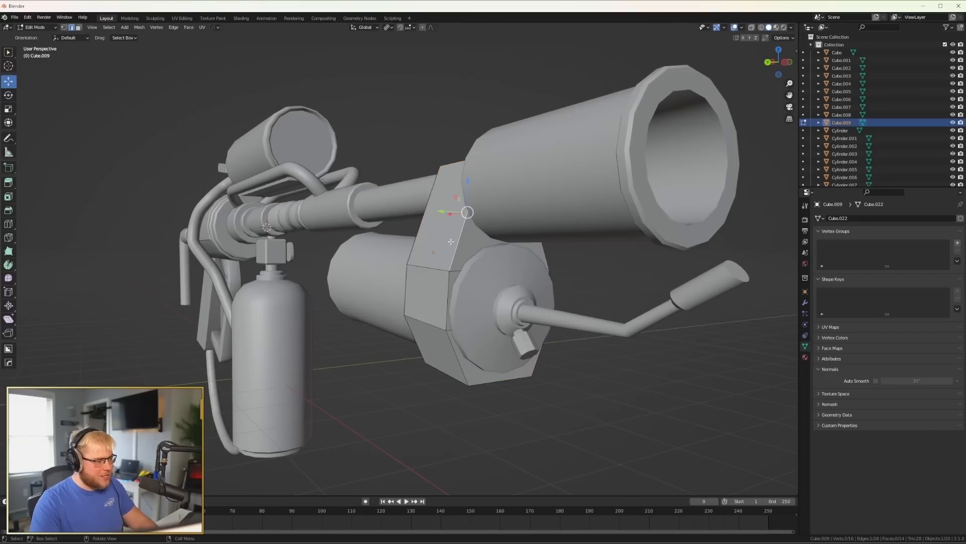
pyautogui.click(78, 27)
pyautogui.click(466, 254)
pyautogui.keyDown('shift'); pyautogui.click(452, 276); pyautogui.keyUp('shift')
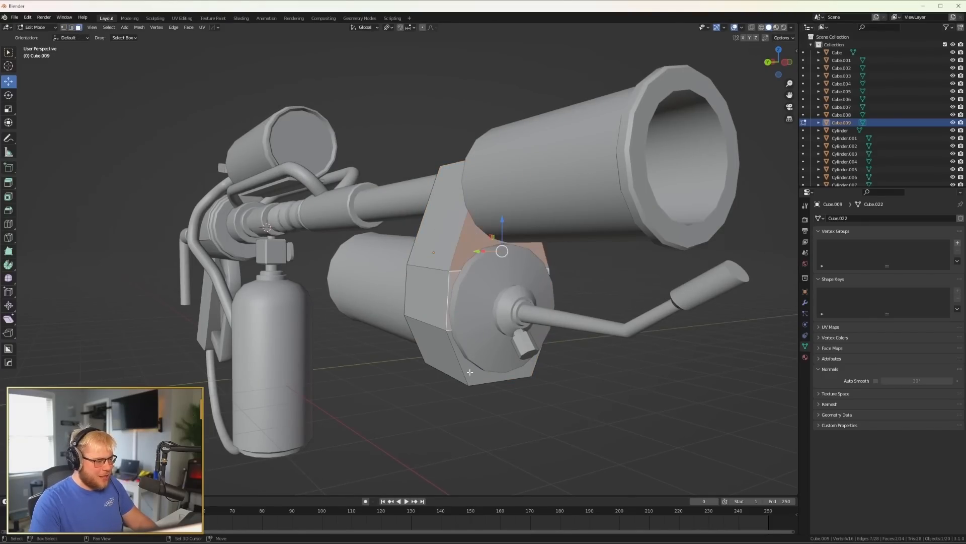
pyautogui.keyDown('shift'); pyautogui.click(469, 371); pyautogui.keyUp('shift')
pyautogui.moveTo(470, 370); pyautogui.dragTo(617, 350, button='middle')
pyautogui.keyDown('shift'); pyautogui.click(475, 235); pyautogui.keyUp('shift')
pyautogui.keyDown('shift'); pyautogui.click(487, 270); pyautogui.keyUp('shift')
pyautogui.keyDown('shift'); pyautogui.click(474, 311); pyautogui.keyUp('shift')
pyautogui.press('x')
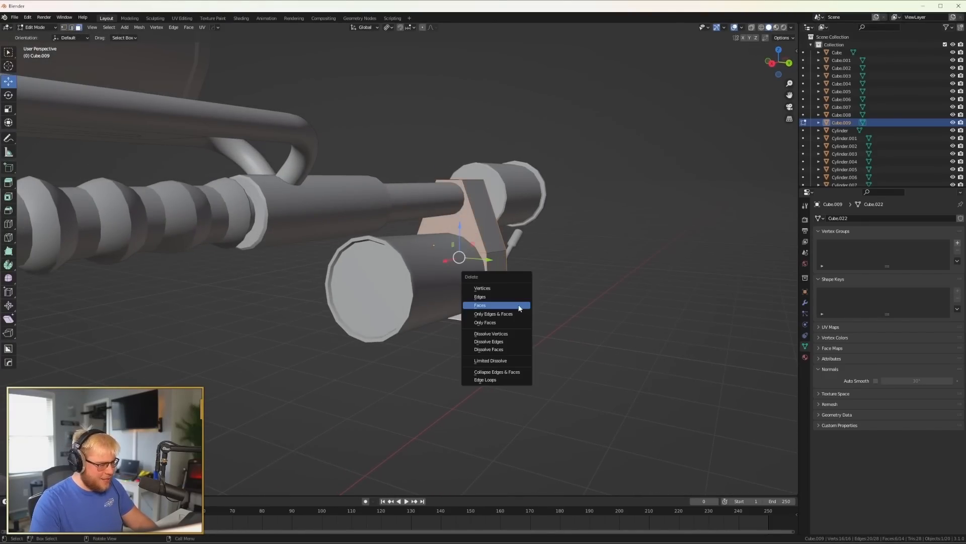
pyautogui.click(518, 306)
# Add a Solidify modifier to the band with a thickness of 0.15 m.
pyautogui.press('Tab')
pyautogui.moveTo(520, 293); pyautogui.dragTo(664, 298, button='middle')
pyautogui.click(805, 302)
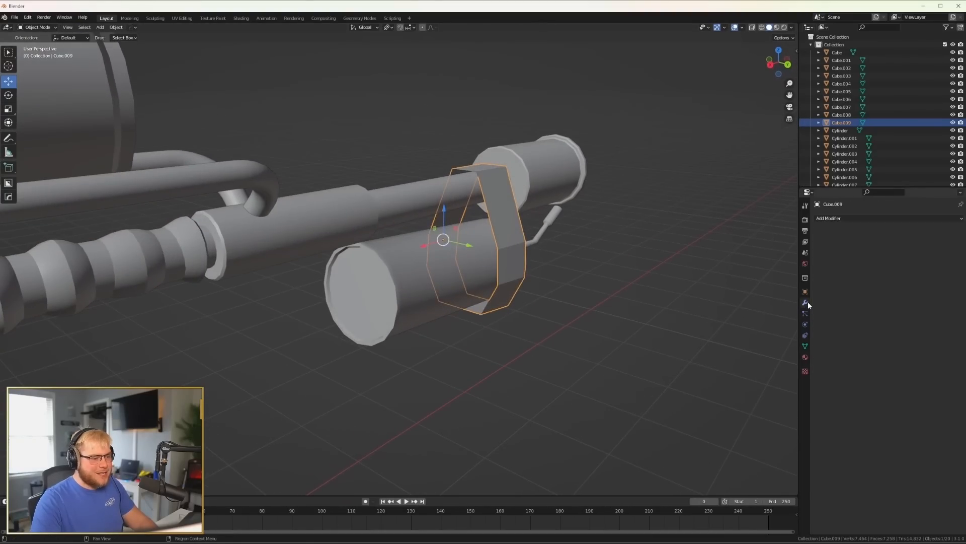
pyautogui.click(876, 219)
pyautogui.click(806, 351)
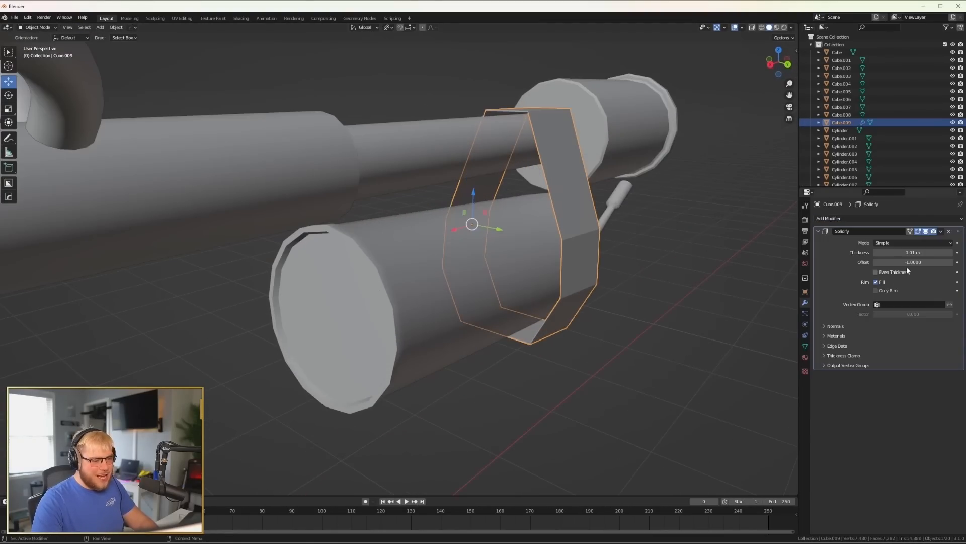
pyautogui.moveTo(914, 253); pyautogui.dragTo(941, 252)
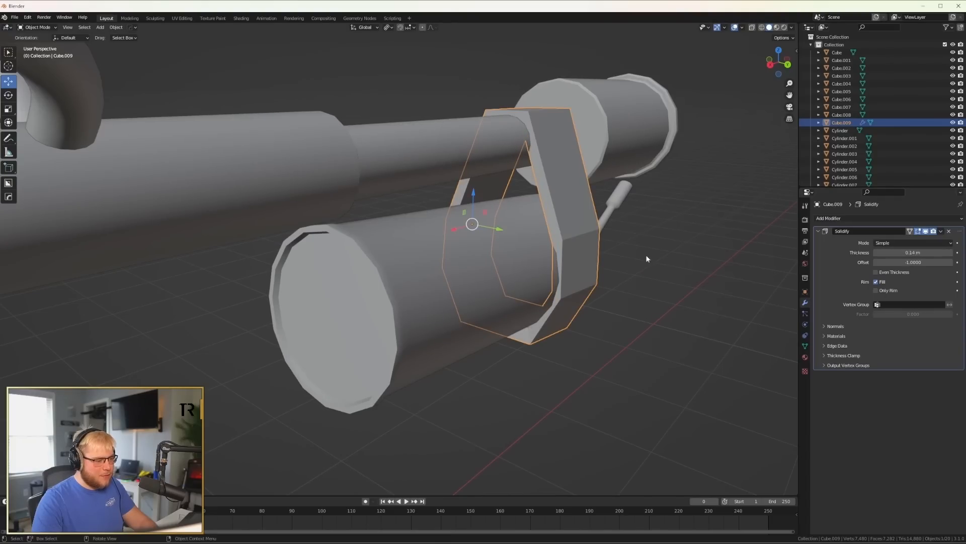
pyautogui.moveTo(645, 259); pyautogui.dragTo(669, 245, button='middle')
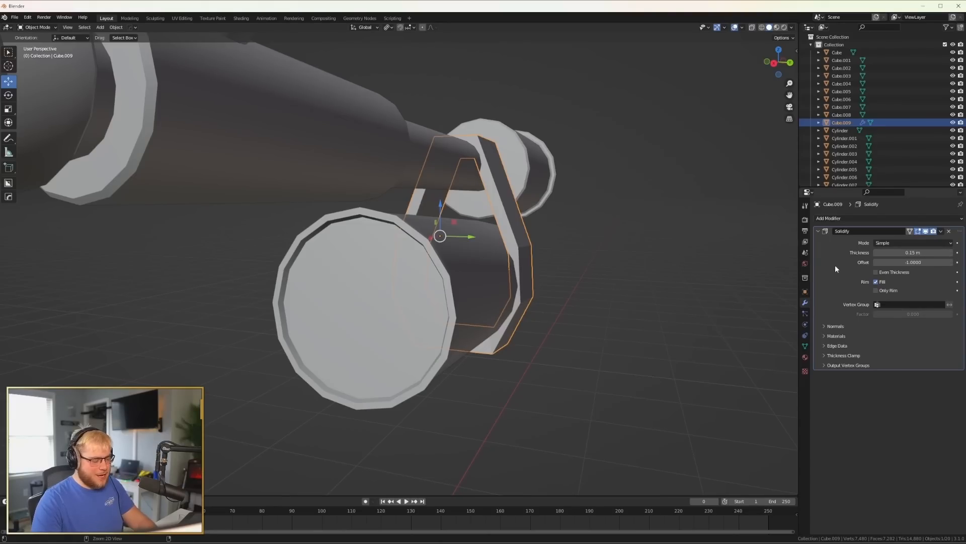
# Apply the Solidify modifier and add a Subdivision Surface modifier to the band.
pyautogui.hotkey('ctrl', 'a')
pyautogui.click(832, 218)
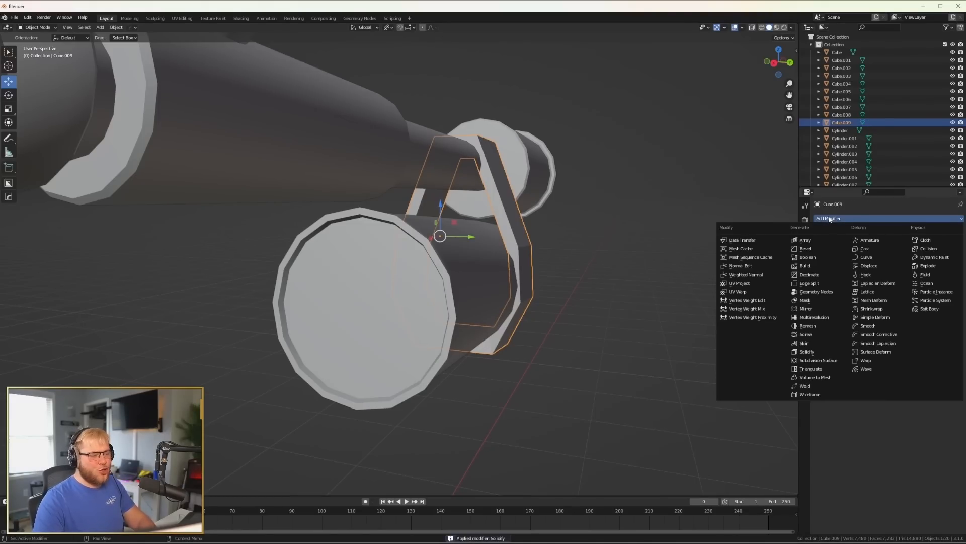
pyautogui.click(818, 363)
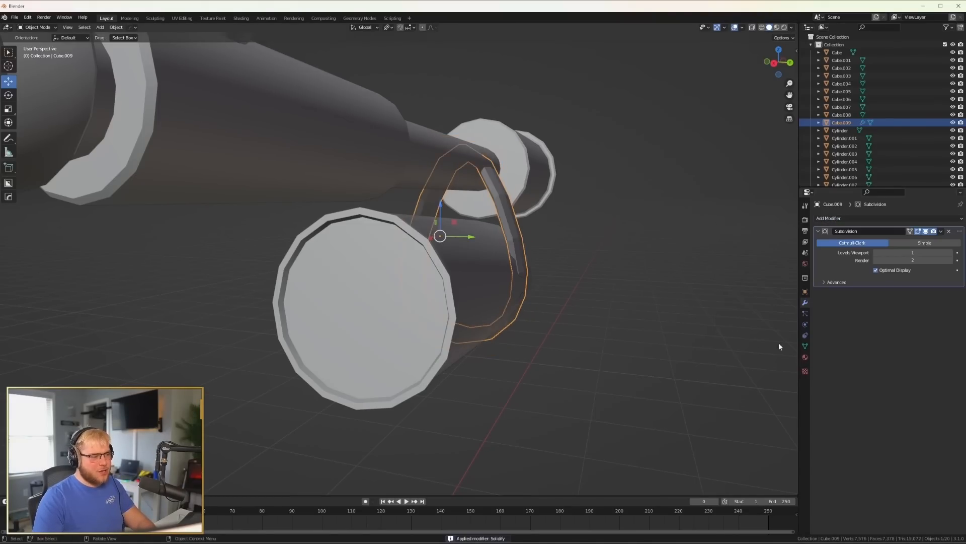
pyautogui.moveTo(643, 246); pyautogui.dragTo(588, 250, button='middle')
# Select the edge loops on both lower sides of the band and scale them outward along Y around the canister.
pyautogui.press('Tab')
pyautogui.moveTo(632, 277); pyautogui.dragTo(686, 289, button='middle')
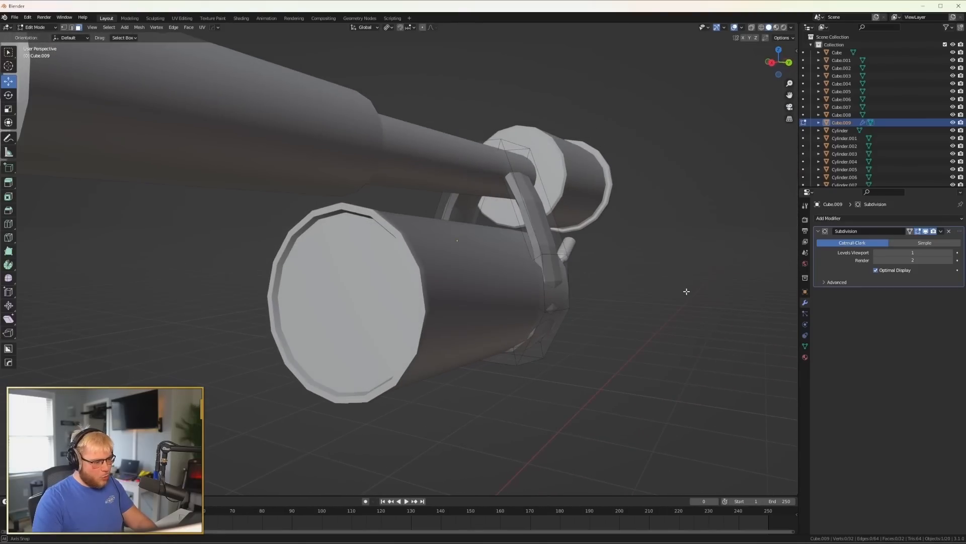
pyautogui.click(72, 28)
pyautogui.keyDown('alt'); pyautogui.click(552, 306); pyautogui.keyUp('alt')
pyautogui.moveTo(549, 305); pyautogui.dragTo(285, 318, button='middle')
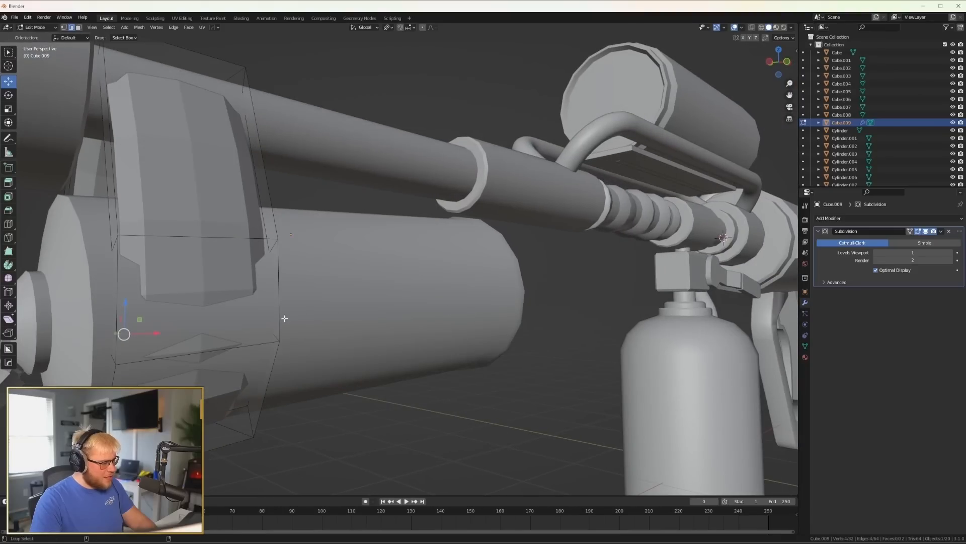
pyautogui.keyDown('alt'); pyautogui.keyDown('shift'); pyautogui.click(262, 342); pyautogui.keyUp('shift'); pyautogui.keyUp('alt')
pyautogui.press('s')
pyautogui.press('y')
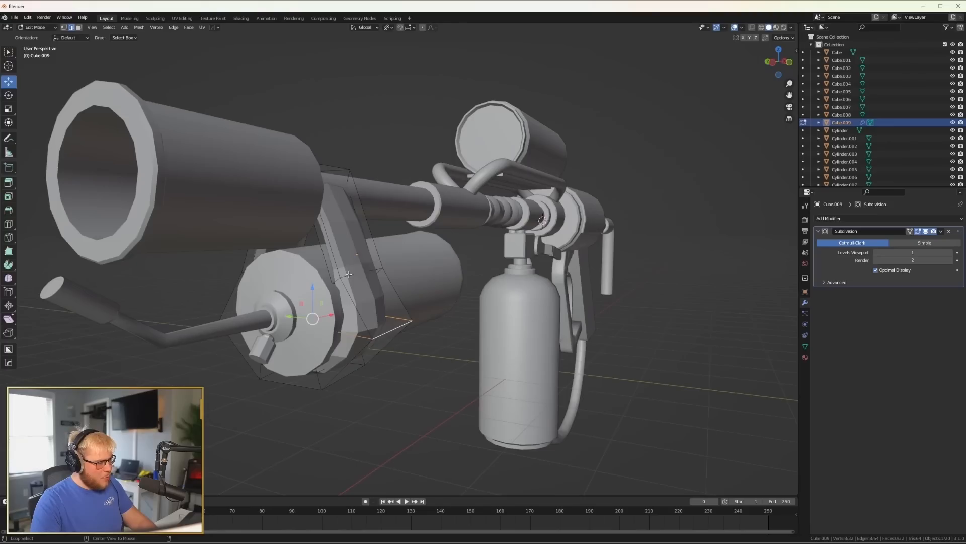
# Select the band's next higher edge loops on both sides and scale them along Y to clear the canister.
pyautogui.moveTo(282, 278); pyautogui.dragTo(359, 280, button='middle')
pyautogui.keyDown('alt'); pyautogui.keyDown('shift'); pyautogui.click(391, 279); pyautogui.keyUp('shift'); pyautogui.keyUp('alt')
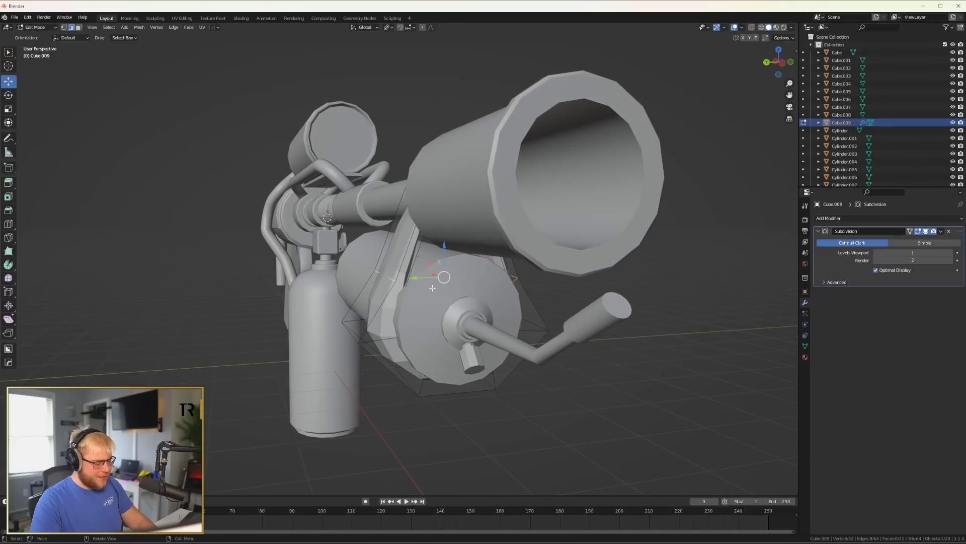
pyautogui.press('s')
pyautogui.press('y')
pyautogui.click(392, 295)
# Raise the band's top face along Z above the barrel and add an edge loop just below it.
pyautogui.moveTo(392, 295); pyautogui.dragTo(514, 315, button='middle')
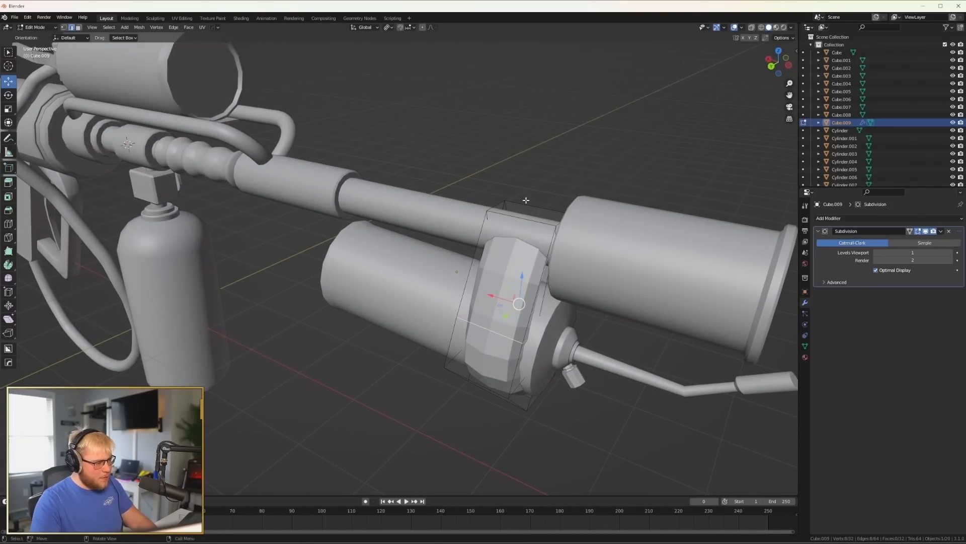
pyautogui.click(79, 28)
pyautogui.click(526, 216)
pyautogui.press('g')
pyautogui.press('z')
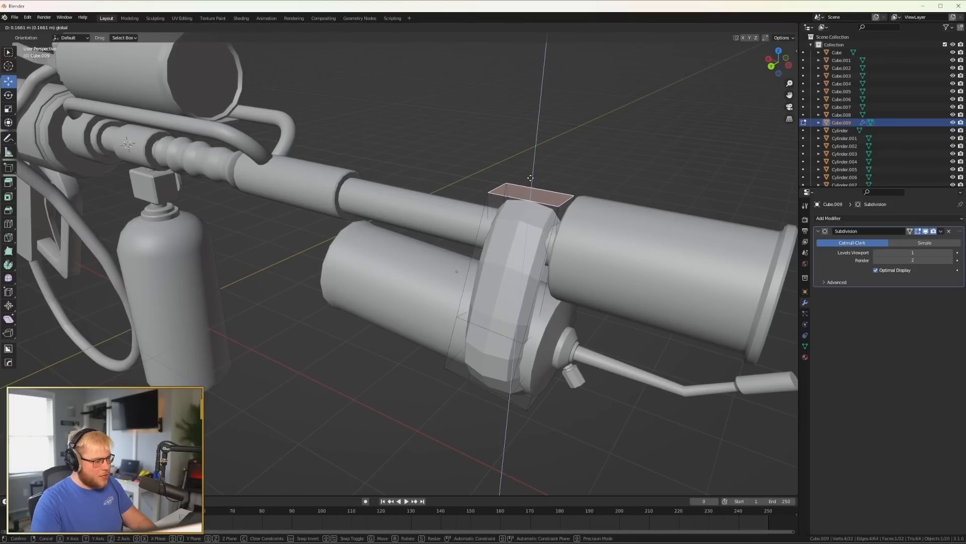
pyautogui.press('g')
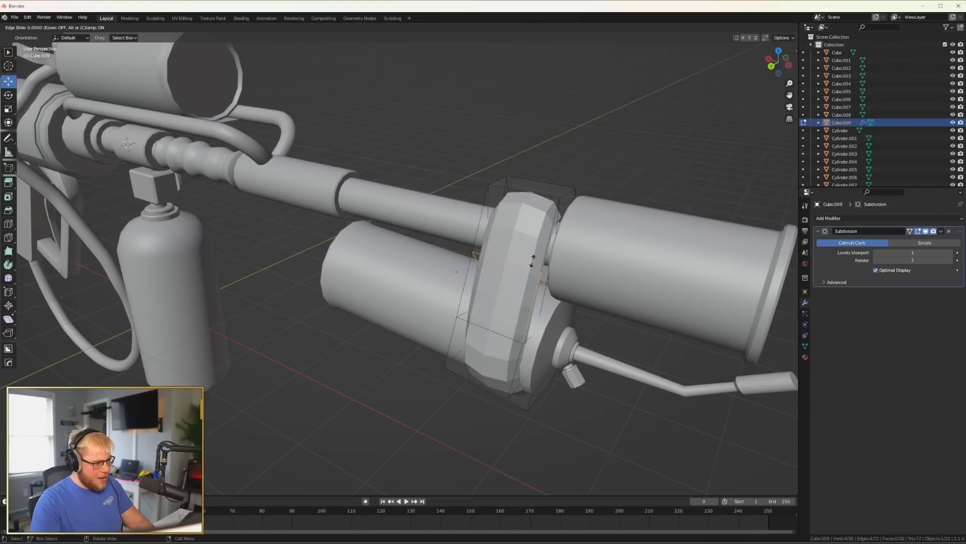
pyautogui.moveTo(531, 229); pyautogui.dragTo(385, 328, button='middle')
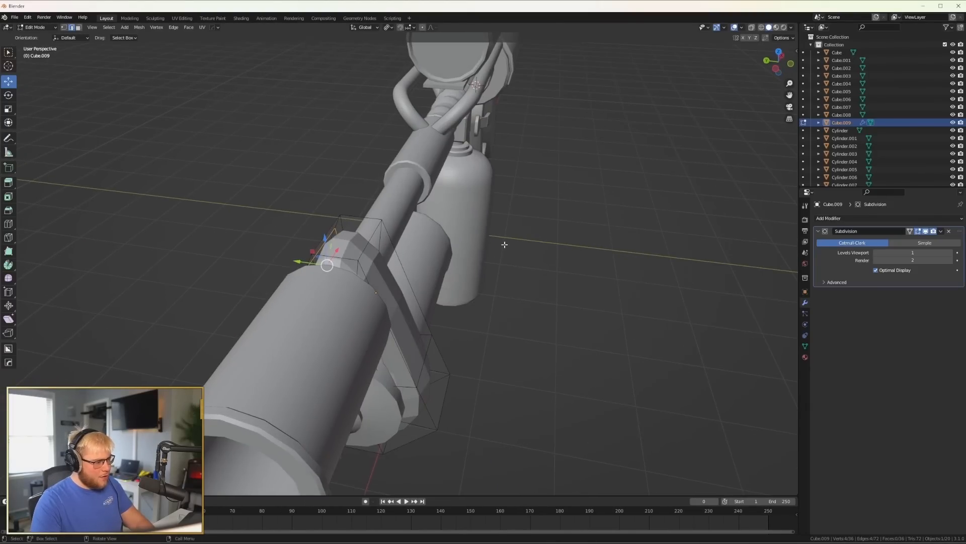
# Select the inner face loop of the band and scale it in Y and Z only, with the X axis locked.
pyautogui.click(390, 292)
pyautogui.moveTo(387, 289); pyautogui.dragTo(435, 291, button='middle')
pyautogui.scroll(4, 434, 288)
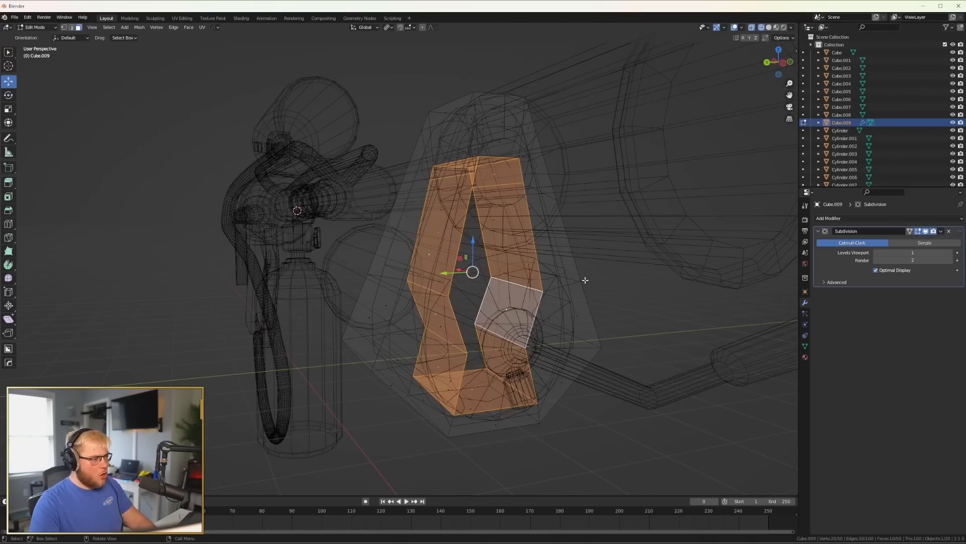
pyautogui.moveTo(584, 278); pyautogui.dragTo(627, 277, button='middle')
pyautogui.press('s')
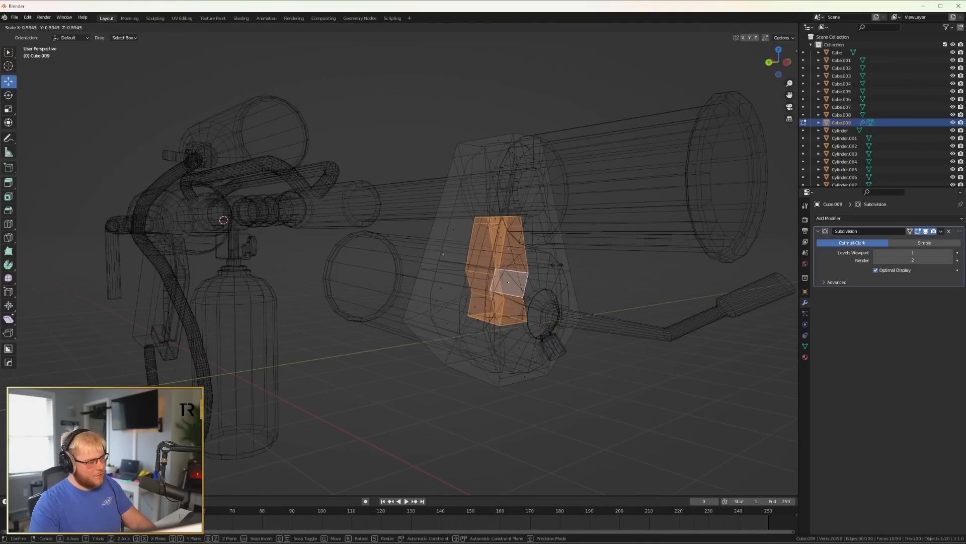
pyautogui.rightClick(620, 271)
pyautogui.moveTo(619, 271); pyautogui.dragTo(494, 274, button='middle')
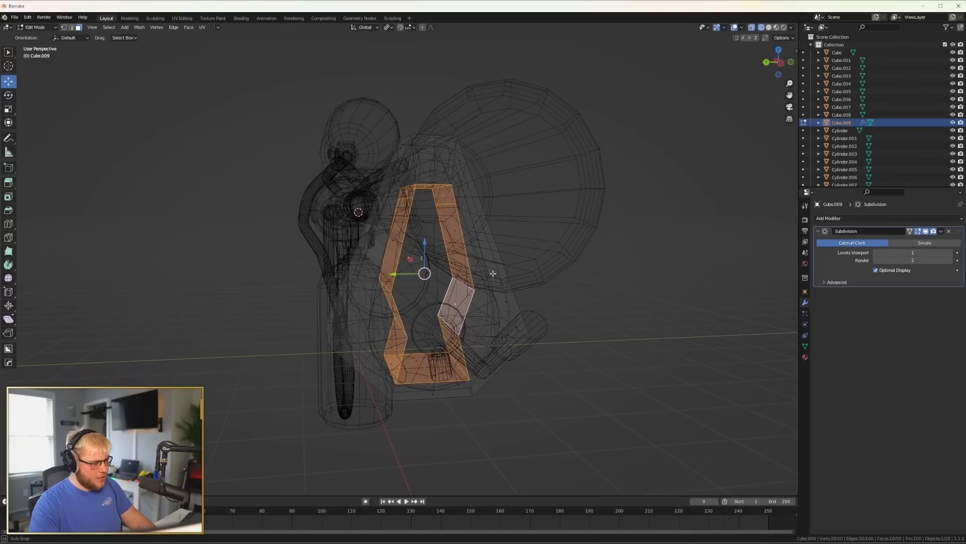
pyautogui.press('s')
pyautogui.hotkey('shift', 'x')
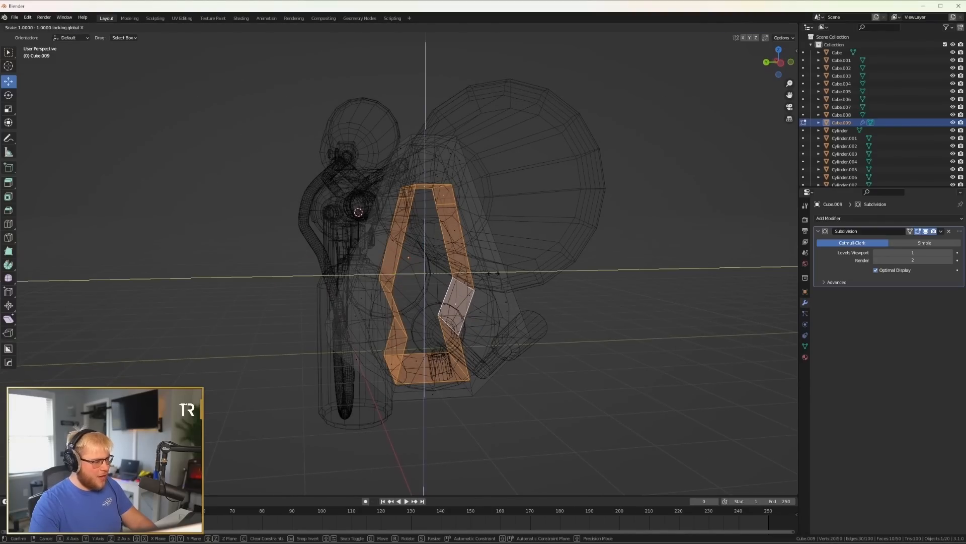
# Move the band's bottom face along Z to fit around the underside of the torch canister.
pyautogui.press('g')
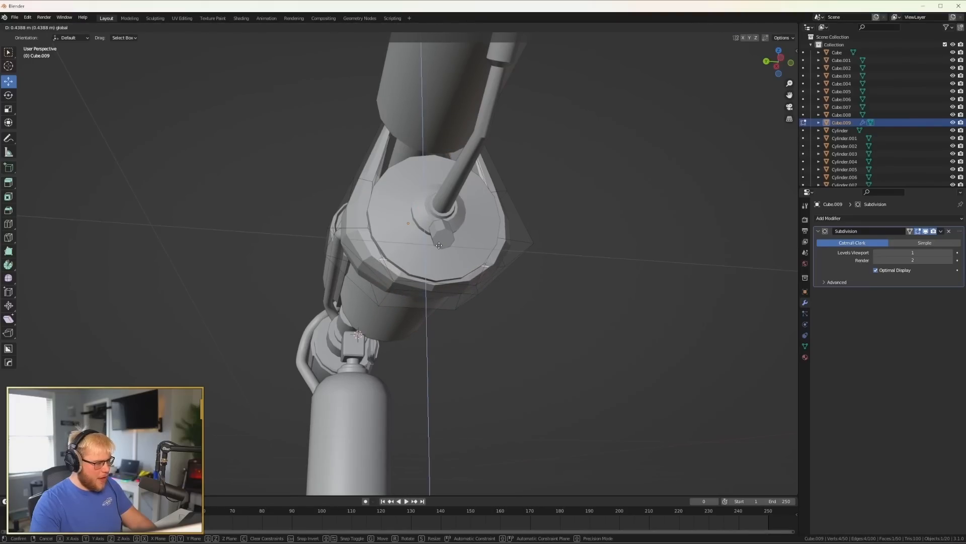
pyautogui.click(439, 245)
pyautogui.moveTo(439, 245); pyautogui.dragTo(639, 281, button='middle')
pyautogui.press('Tab')
pyautogui.rightClick(543, 252)
pyautogui.click(543, 252)
pyautogui.scroll(-1, 545, 260)
pyautogui.press('Tab')
pyautogui.scroll(4, 525, 200)
pyautogui.click(481, 132)
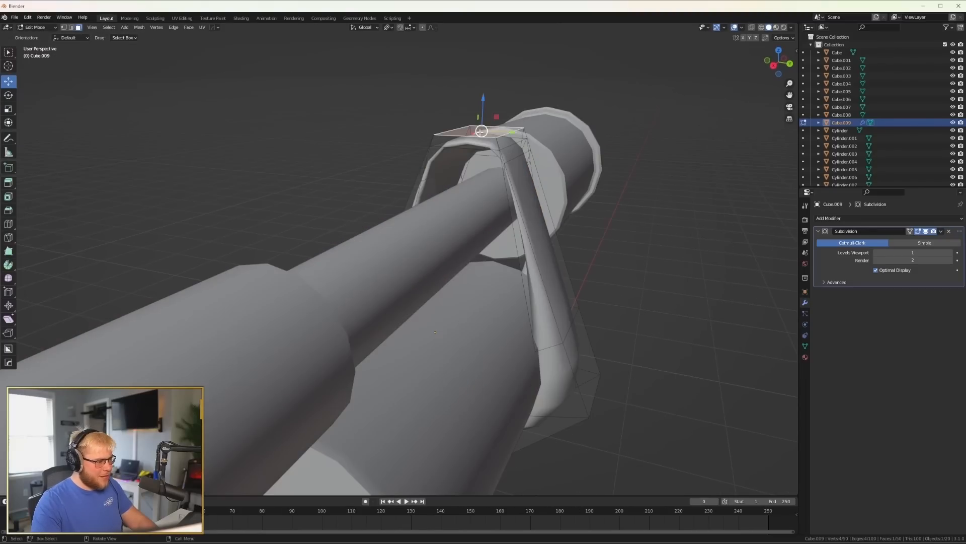
pyautogui.press('a')
pyautogui.click(464, 126)
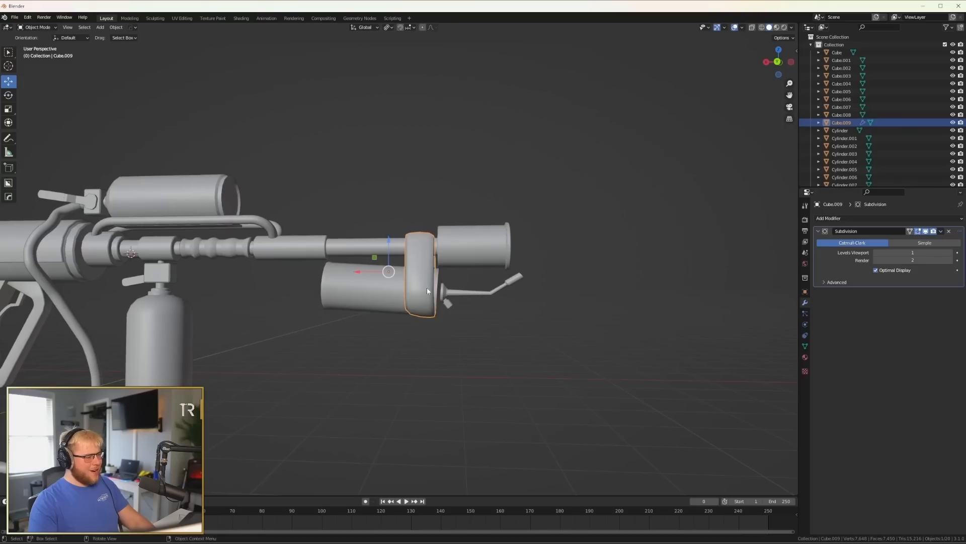
# Duplicate the band and place the copy along X toward the rear of the canister.
pyautogui.click(421, 282)
pyautogui.click(428, 269)
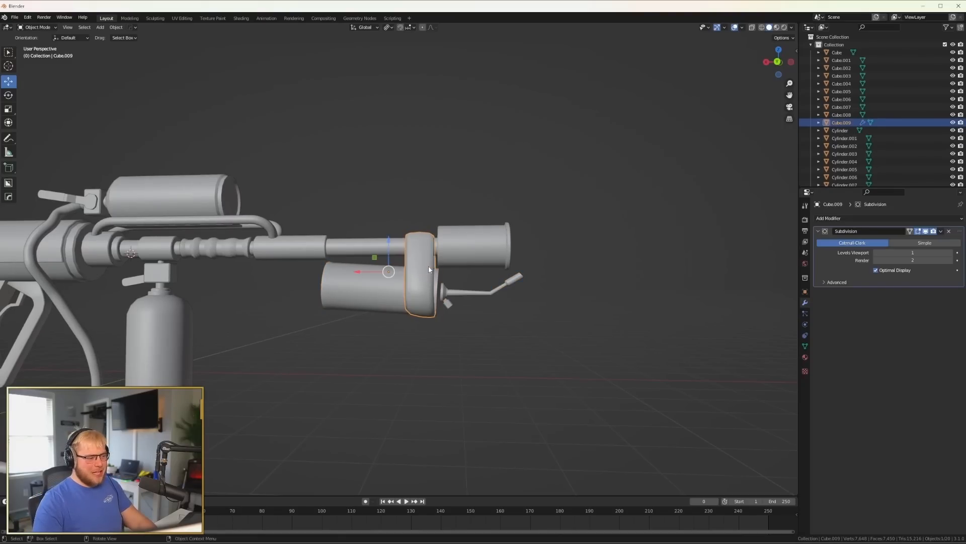
pyautogui.hotkey('shift', 'd')
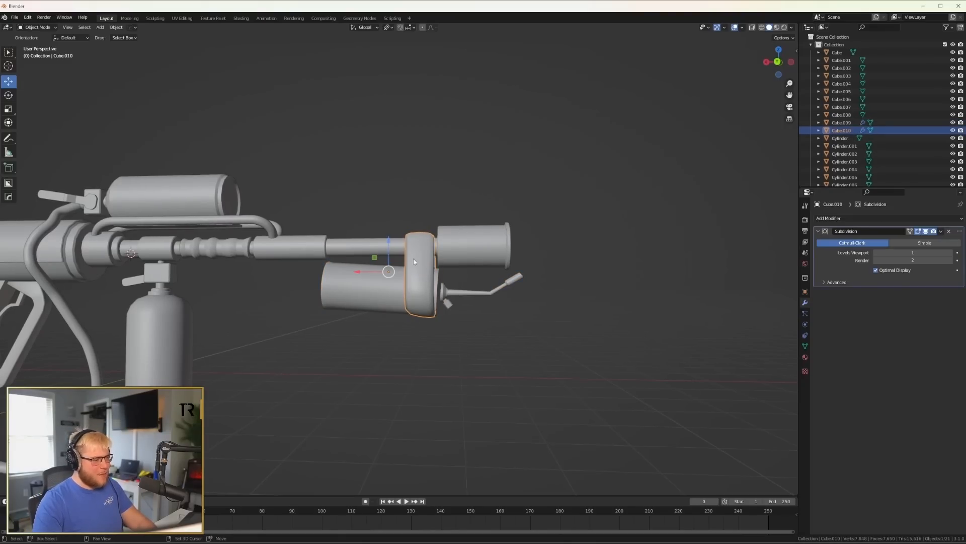
pyautogui.press('x')
pyautogui.click(369, 282)
pyautogui.scroll(4, 375, 278)
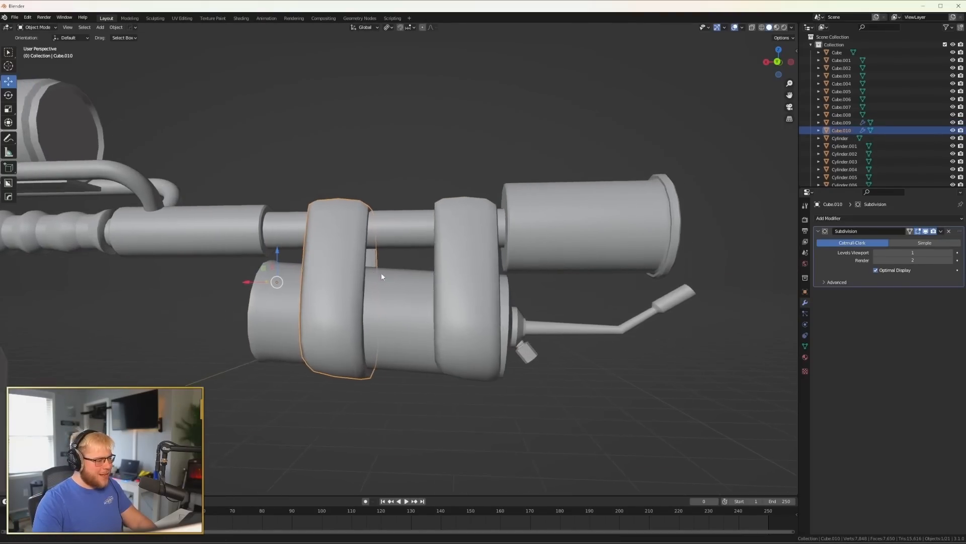
# Widen the copied band by selecting its muzzle-side face loop and moving it along X.
pyautogui.press('Tab')
pyautogui.keyDown('shift'); pyautogui.moveTo(382, 273); pyautogui.dragTo(436, 270, button='middle'); pyautogui.keyUp('shift')
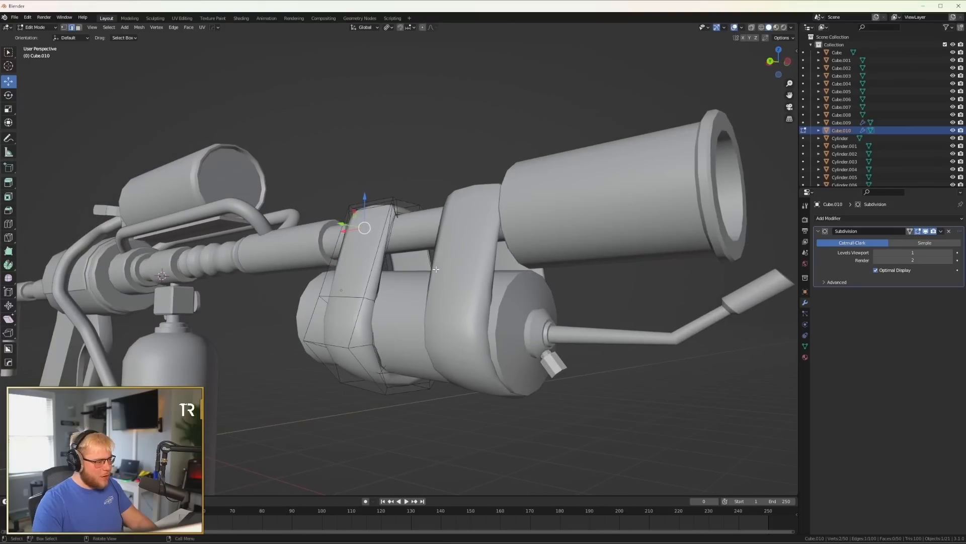
pyautogui.click(78, 28)
pyautogui.keyDown('alt'); pyautogui.click(396, 207); pyautogui.keyUp('alt')
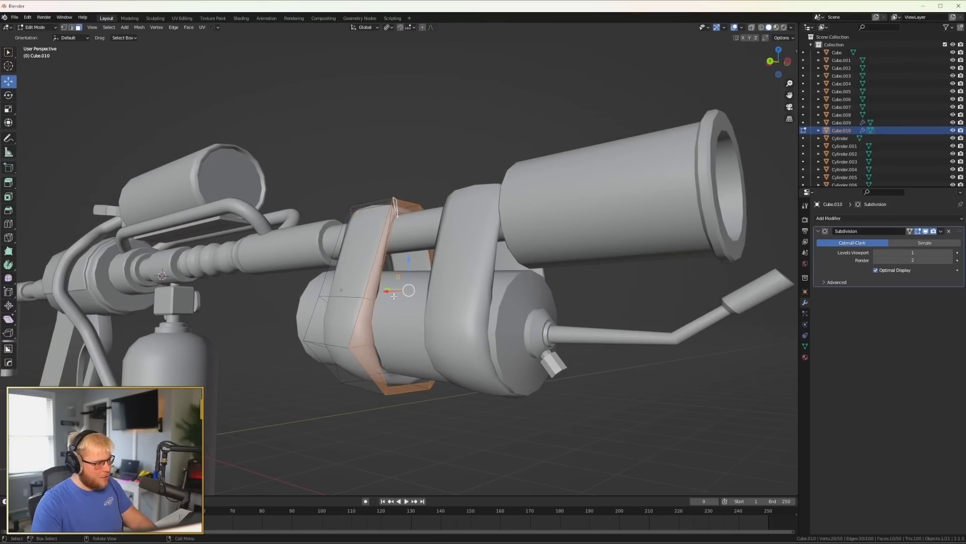
pyautogui.keyDown('alt'); pyautogui.moveTo(395, 296); pyautogui.dragTo(414, 295, button='middle'); pyautogui.keyUp('alt')
pyautogui.moveTo(410, 294); pyautogui.dragTo(446, 294)
pyautogui.press('Tab')
# Reposition the wide band and the narrow band along X on the canister.
pyautogui.moveTo(318, 288); pyautogui.dragTo(304, 284)
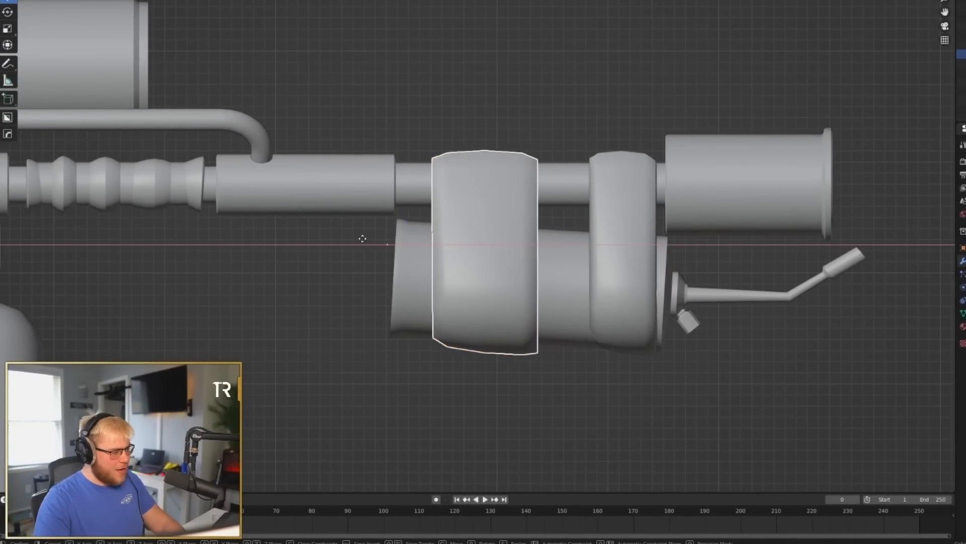
pyautogui.moveTo(362, 238); pyautogui.dragTo(359, 239)
pyautogui.click(599, 244)
pyautogui.moveTo(529, 244); pyautogui.dragTo(519, 244)
pyautogui.scroll(-3, 584, 322)
pyautogui.moveTo(629, 390); pyautogui.dragTo(604, 296, button='middle')
# Apply the Subdivision modifier on both the narrow and the wide band.
pyautogui.click(524, 236)
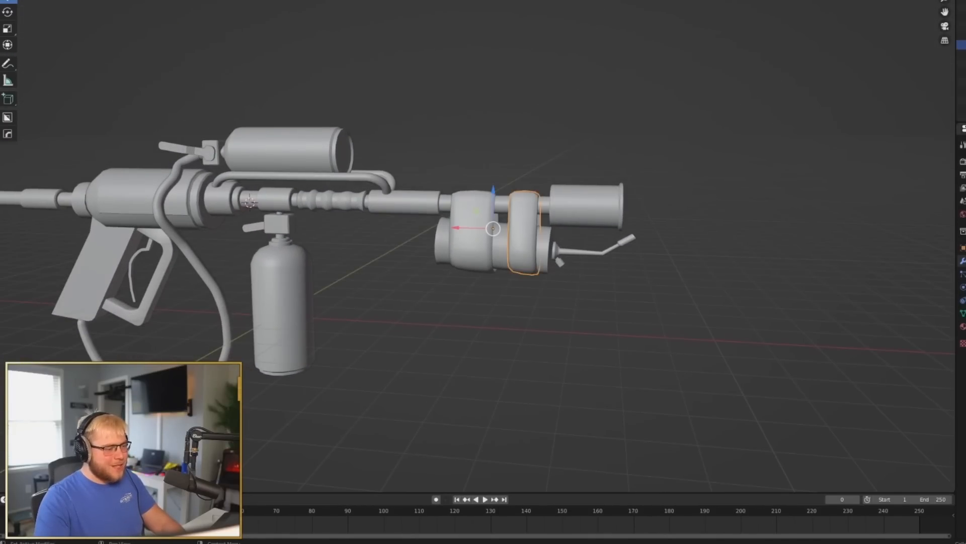
pyautogui.hotkey('ctrl', 'a')
pyautogui.click(469, 219)
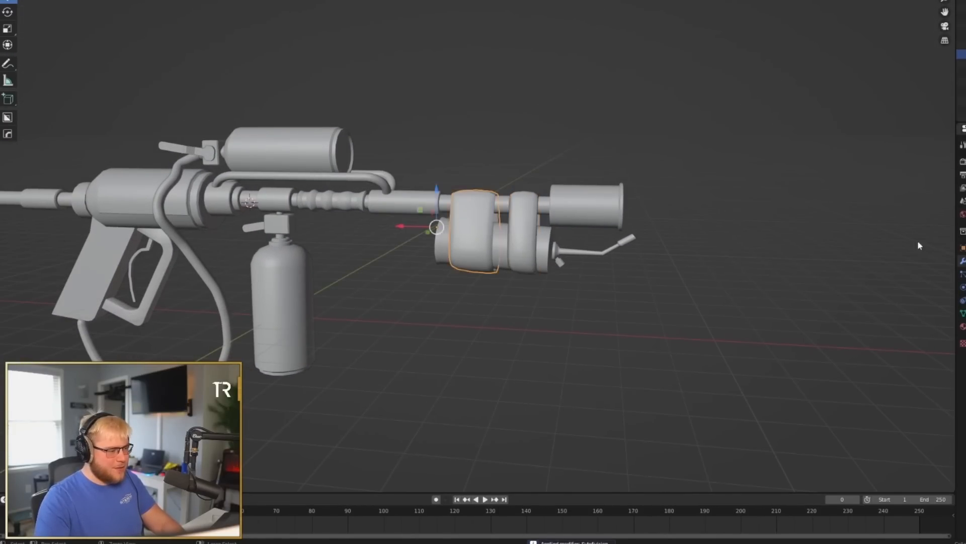
pyautogui.hotkey('ctrl', 'a')
pyautogui.press('Tab')
pyautogui.scroll(4, 704, 201)
pyautogui.moveTo(705, 202); pyautogui.dragTo(540, 154, button='middle')
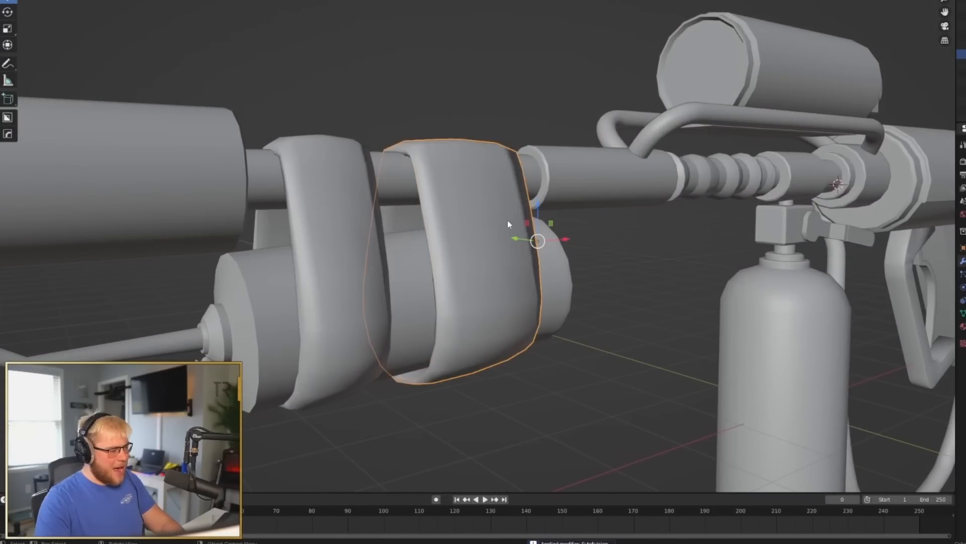
# Examine the two bands and the whole flamethrower from several sides.
pyautogui.moveTo(508, 220); pyautogui.dragTo(440, 287, button='middle')
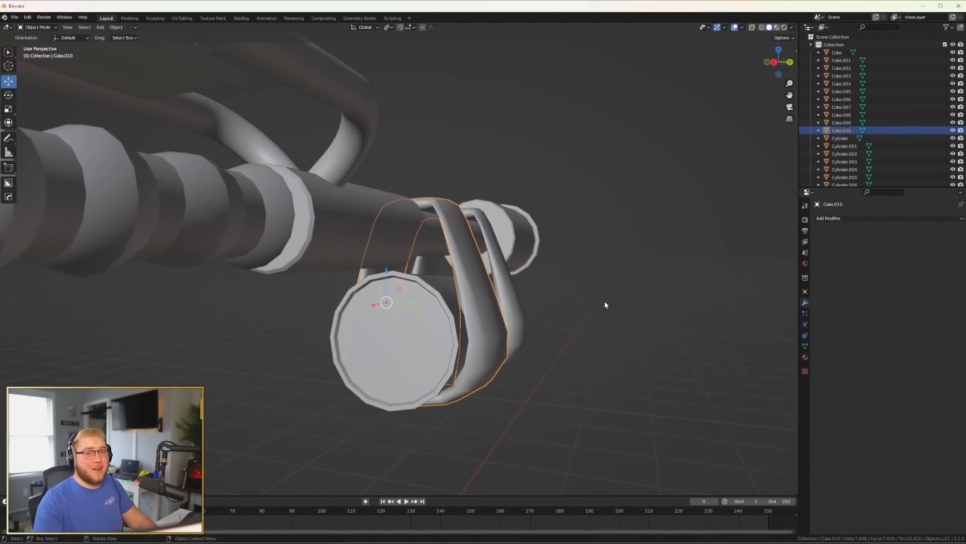
pyautogui.moveTo(605, 301); pyautogui.dragTo(525, 308, button='middle')
pyautogui.scroll(-3, 525, 305)
pyautogui.click(475, 193)
pyautogui.scroll(-3, 474, 194)
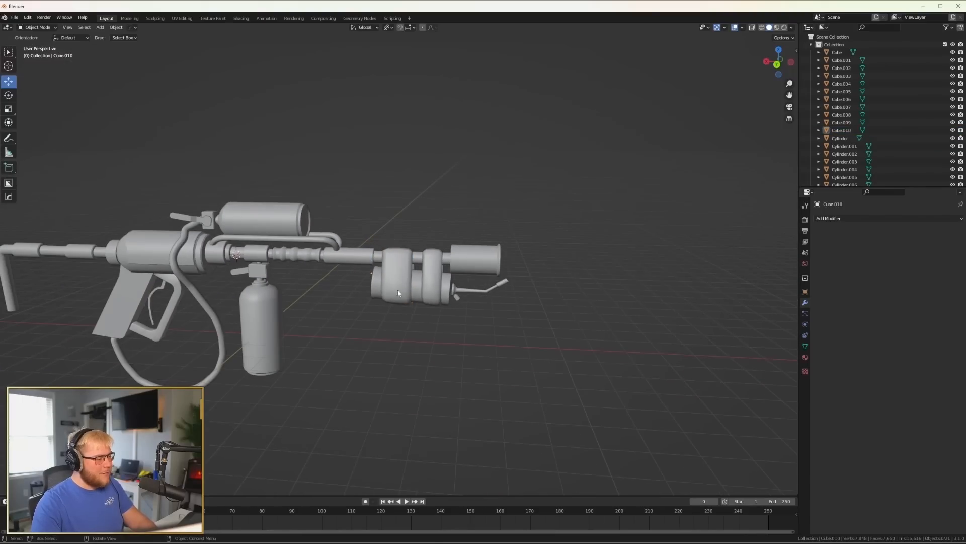
pyautogui.moveTo(372, 290); pyautogui.dragTo(375, 270, button='middle')
pyautogui.click(538, 298)
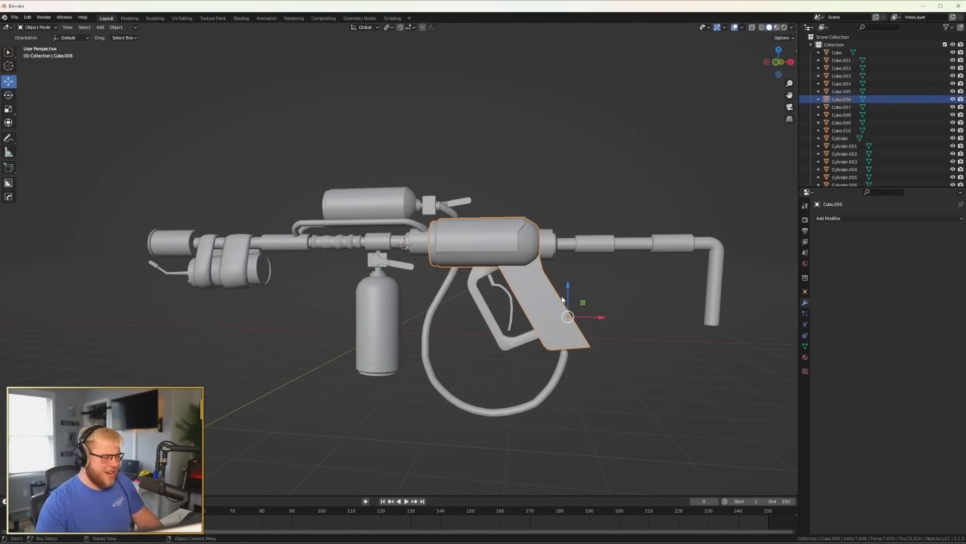
pyautogui.click(649, 332)
pyautogui.moveTo(599, 349); pyautogui.dragTo(475, 247, button='middle')
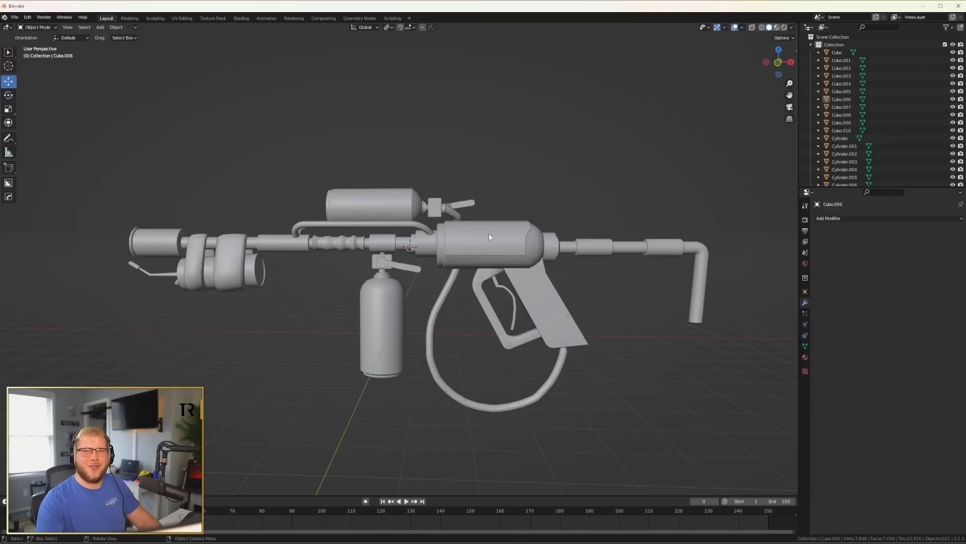
pyautogui.click(352, 247)
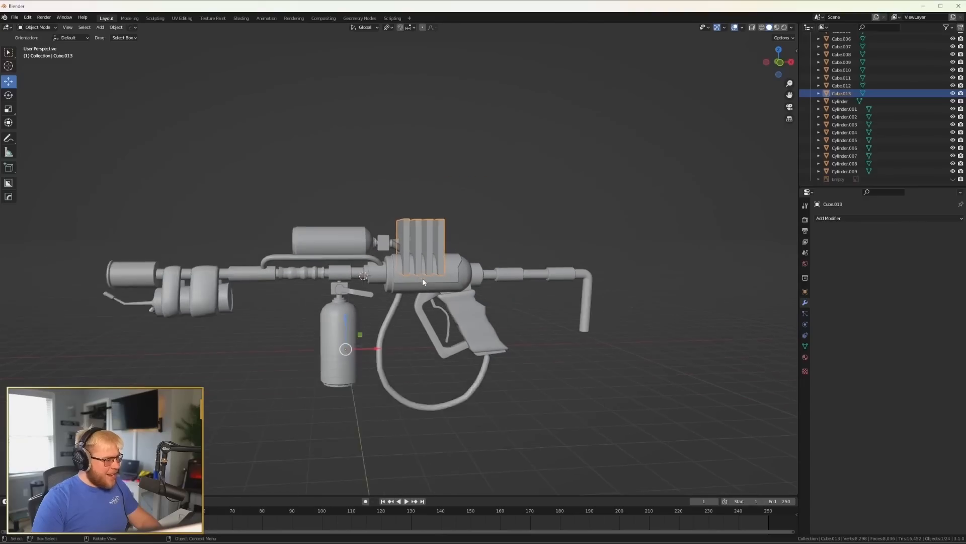
# Add a Boolean Difference modifier to the body's cover panel, using the four-slot cutter Cube.013 as its object.
pyautogui.moveTo(422, 278); pyautogui.dragTo(307, 229, button='middle')
pyautogui.scroll(6, 411, 270)
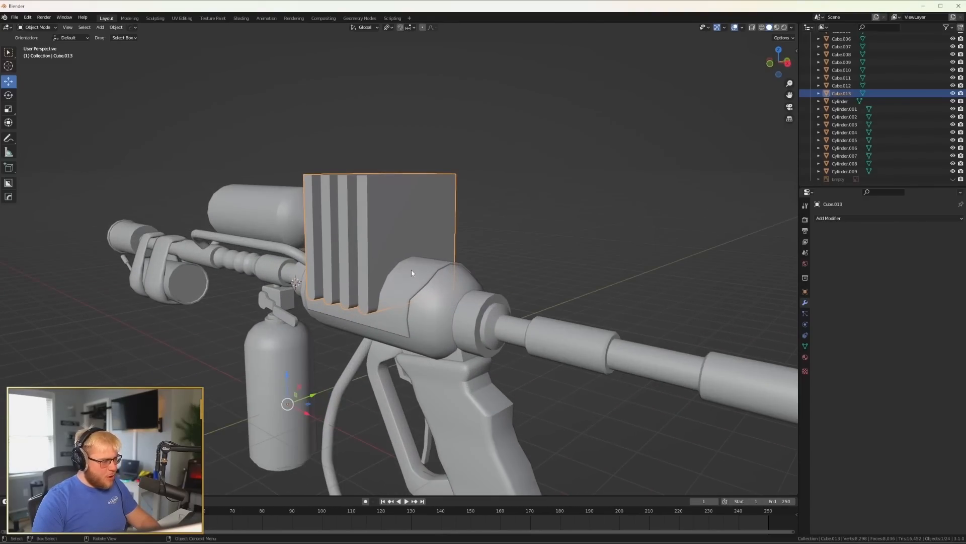
pyautogui.click(447, 265)
pyautogui.moveTo(447, 265); pyautogui.dragTo(445, 276, button='middle')
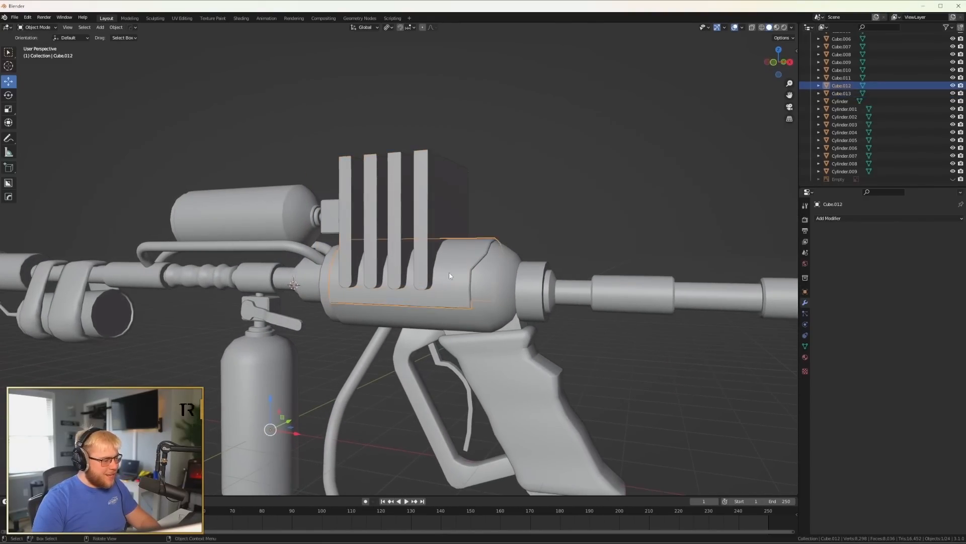
pyautogui.click(844, 220)
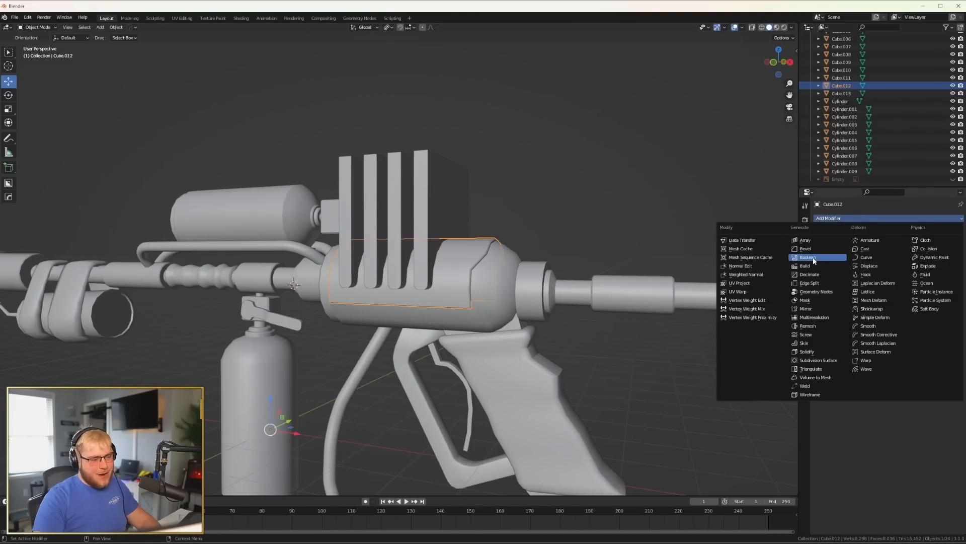
pyautogui.click(816, 259)
pyautogui.click(950, 262)
pyautogui.click(444, 198)
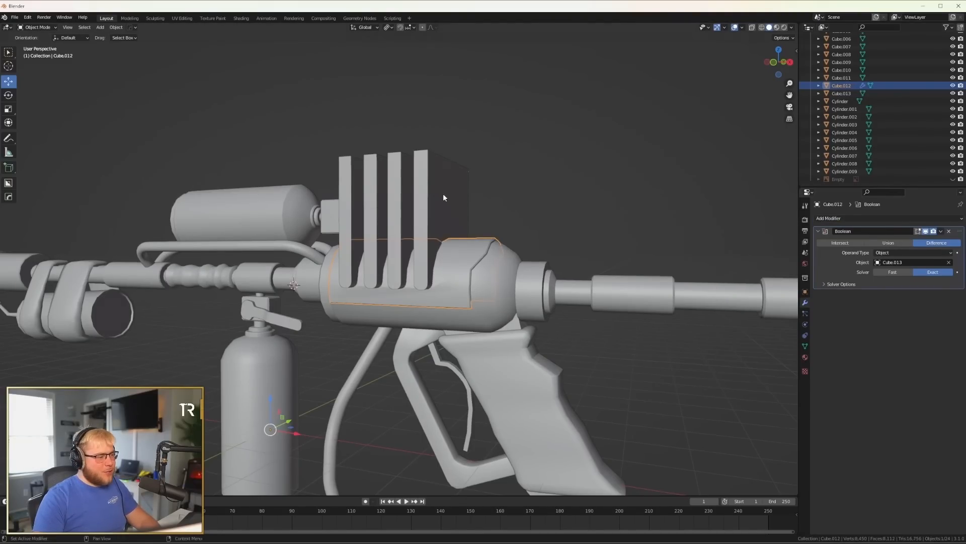
# Hide the four-slot cutter object and check the slots cut into the cover panel.
pyautogui.click(427, 216)
pyautogui.press('h')
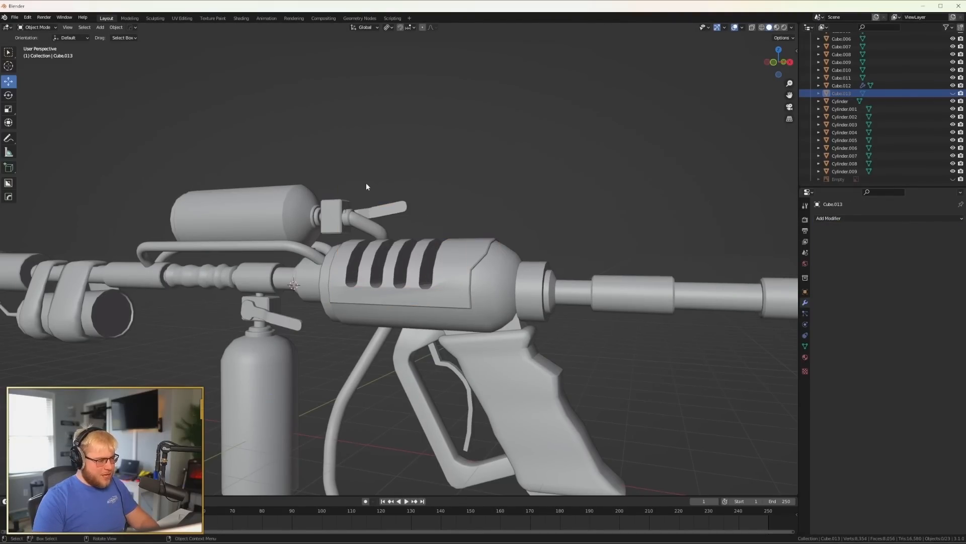
pyautogui.moveTo(366, 182); pyautogui.dragTo(391, 189, button='middle')
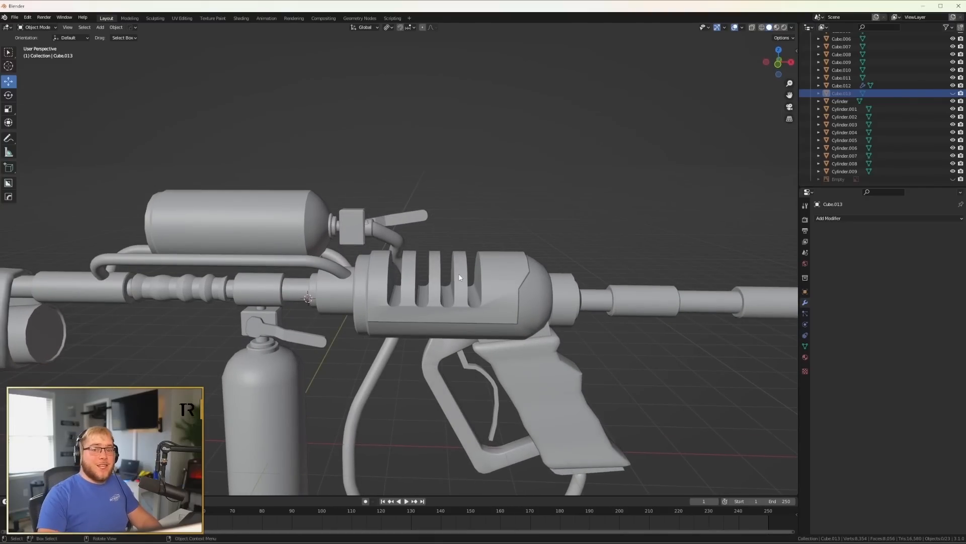
pyautogui.moveTo(483, 273); pyautogui.dragTo(502, 274, button='middle')
# Try lifting the slotted cover panel off the body along Z, and undo the move.
pyautogui.click(501, 276)
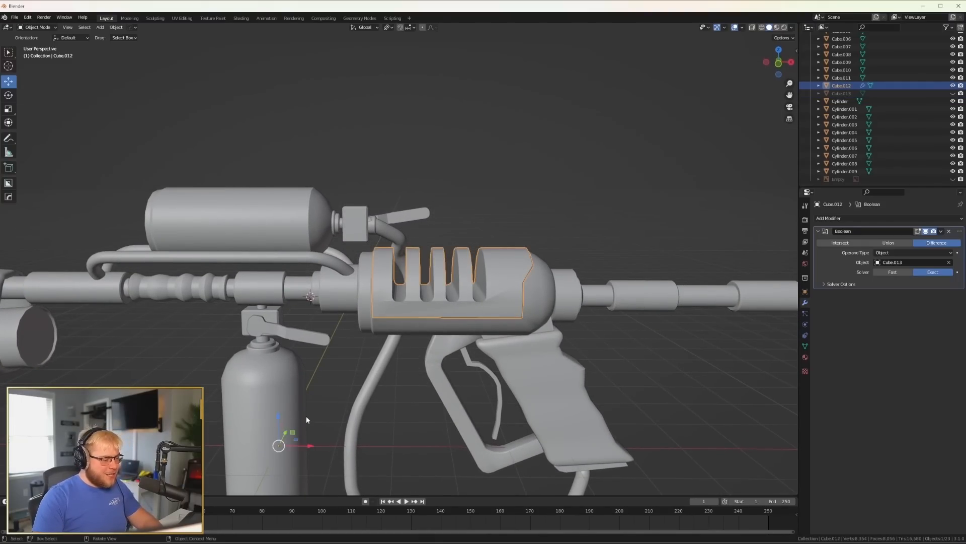
pyautogui.press('g')
pyautogui.press('z')
pyautogui.click(554, 287)
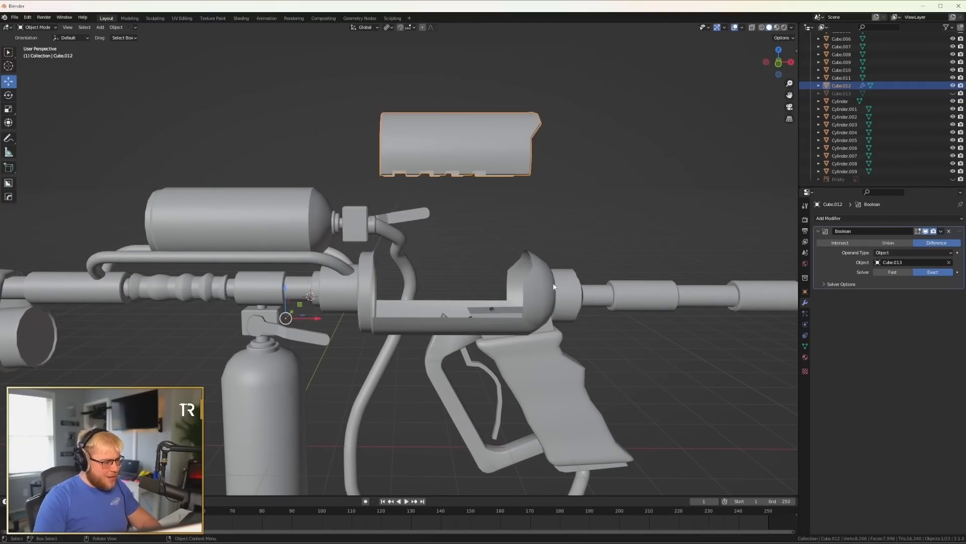
pyautogui.hotkey('ctrl', 'z')
# Select the border edge loop of the gun body's cover opening and deselect its two long lower edges.
pyautogui.scroll(2, 520, 283)
pyautogui.click(526, 285)
pyautogui.scroll(3, 525, 286)
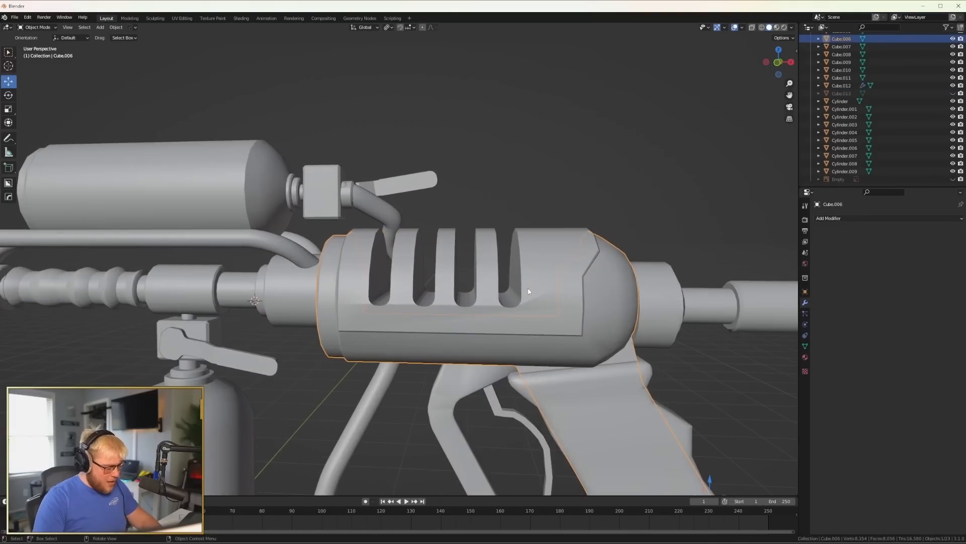
pyautogui.click(499, 297)
pyautogui.press('Tab')
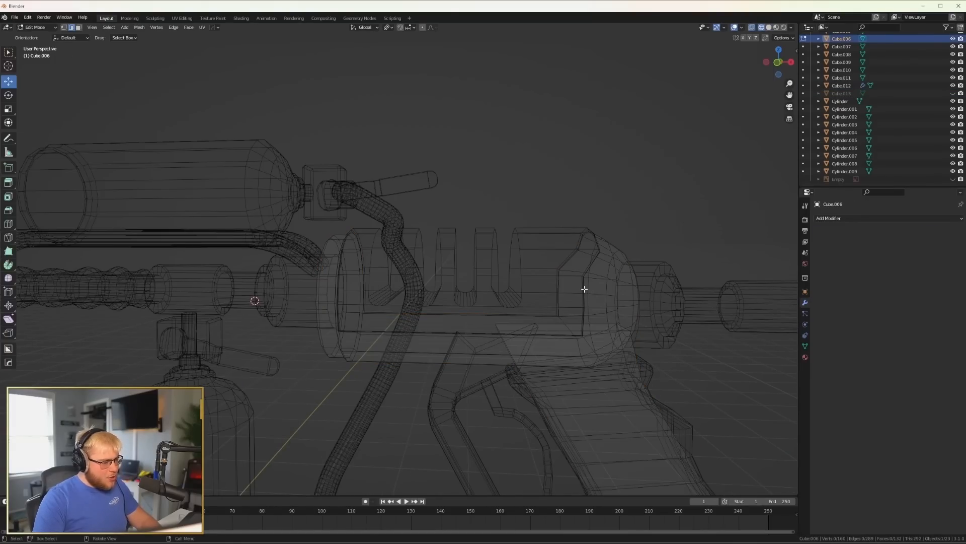
pyautogui.moveTo(582, 288); pyautogui.dragTo(567, 287, button='middle')
pyautogui.keyDown('alt'); pyautogui.click(532, 283); pyautogui.keyUp('alt')
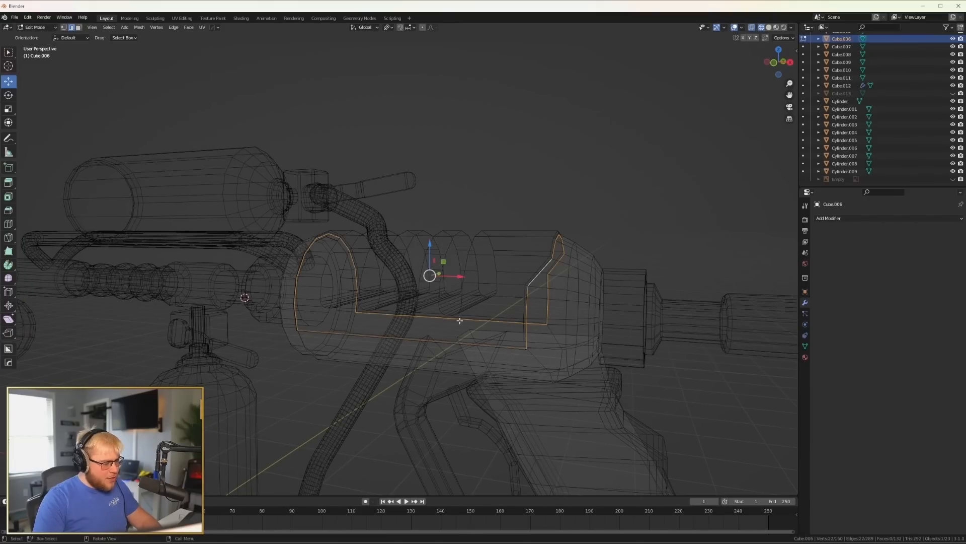
pyautogui.moveTo(367, 334)
pyautogui.mouseDown(button='middle')
pyautogui.moveTo(344, 369)
pyautogui.moveTo(376, 338)
pyautogui.mouseUp(button='middle')
pyautogui.keyDown('shift'); pyautogui.click(381, 323); pyautogui.keyUp('shift')
pyautogui.keyDown('shift'); pyautogui.click(382, 310); pyautogui.keyUp('shift')
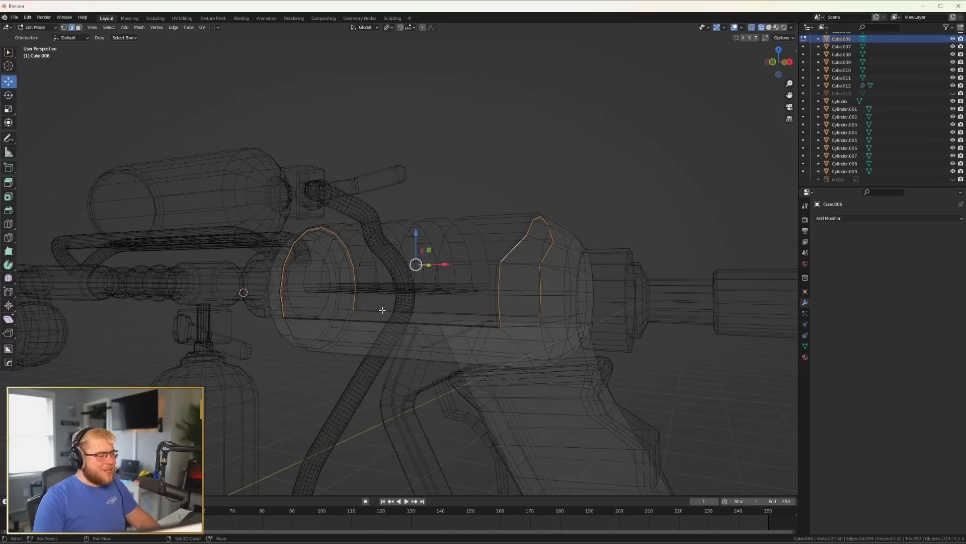
# Bridge the body opening's front and rear edge loops with LoopTools to close it beneath the slotted cover.
pyautogui.moveTo(415, 293); pyautogui.dragTo(464, 308, button='middle')
pyautogui.rightClick(463, 308)
pyautogui.moveTo(444, 284)
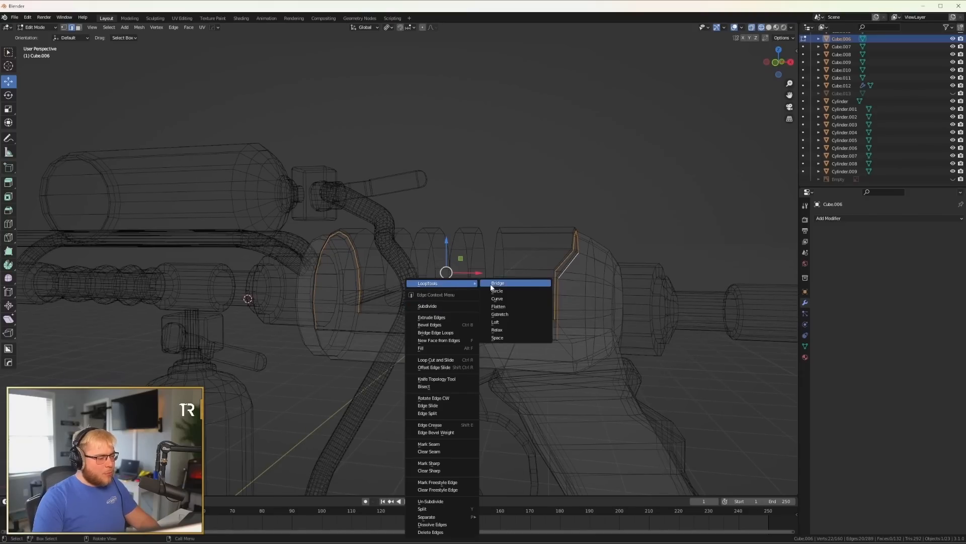
pyautogui.click(488, 285)
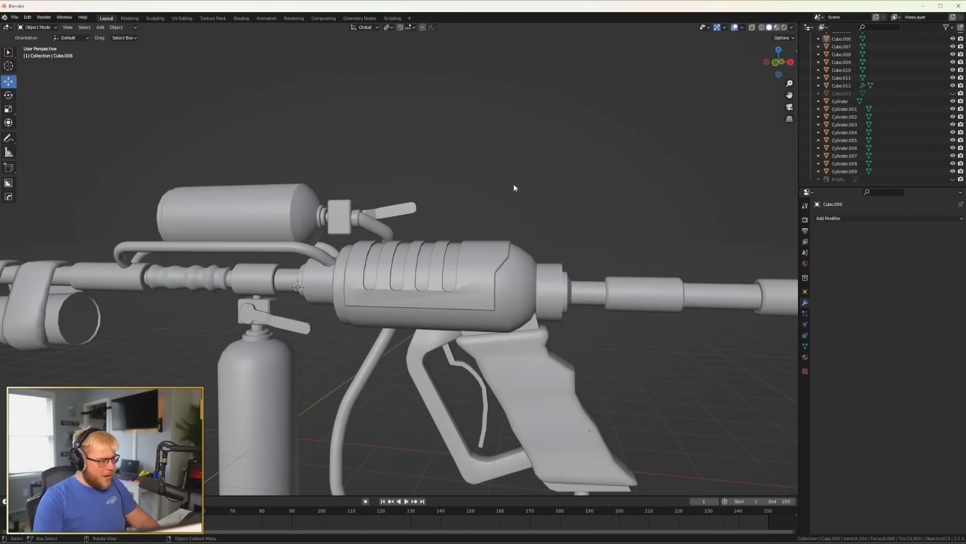
# Apply the Boolean modifier on the slotted cover panel and check the resulting mesh around its four slots.
pyautogui.moveTo(514, 185); pyautogui.dragTo(485, 283, button='middle')
pyautogui.scroll(-5, 521, 224)
pyautogui.click(485, 283)
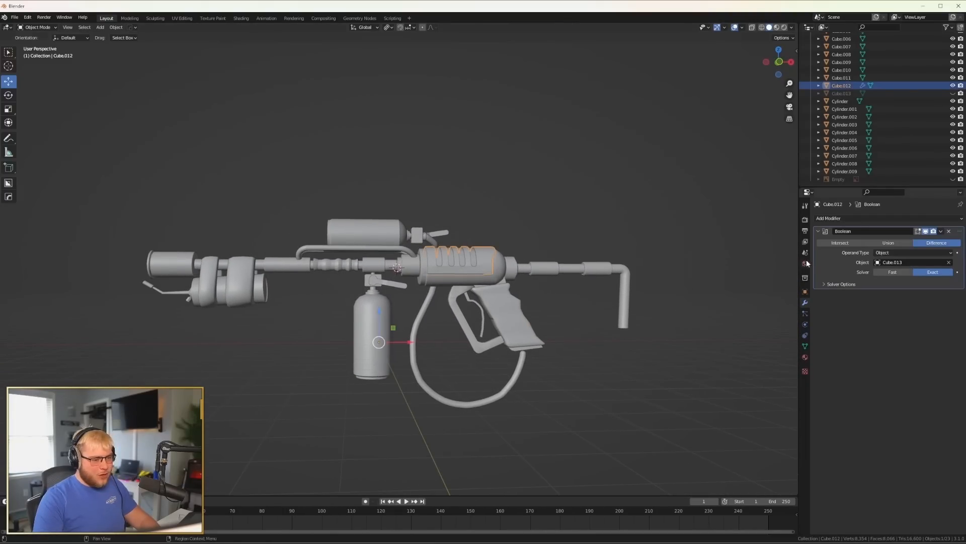
pyautogui.hotkey('ctrl', 'a')
pyautogui.scroll(5, 566, 274)
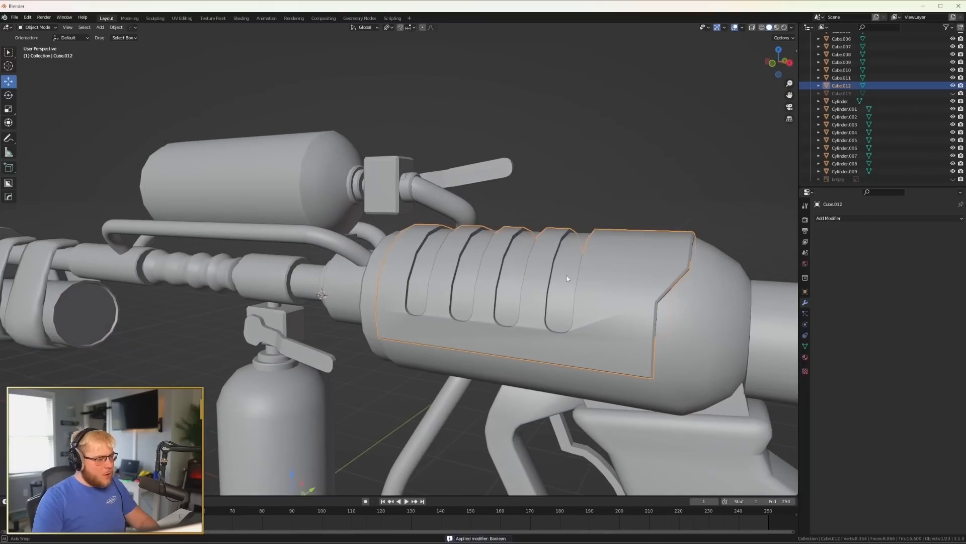
pyautogui.moveTo(566, 273); pyautogui.dragTo(601, 293, button='middle')
pyautogui.press('Tab')
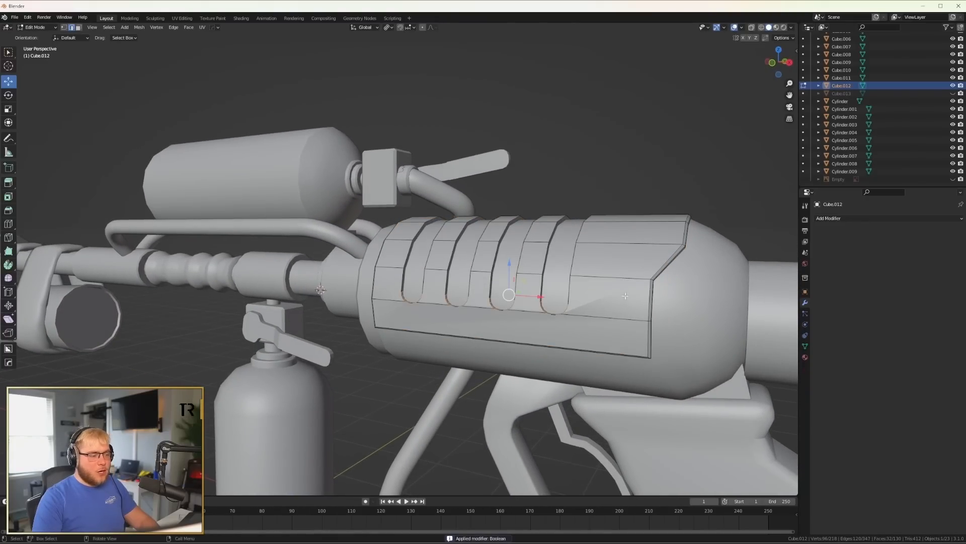
pyautogui.press('Tab')
# Inspect the cover's lower edge, the trigger guard, the ribbed barrel grip and the overall flamethrower shape.
pyautogui.scroll(-5, 603, 305)
pyautogui.moveTo(587, 347); pyautogui.dragTo(515, 355, button='middle')
pyautogui.scroll(2, 527, 347)
pyautogui.scroll(4, 528, 344)
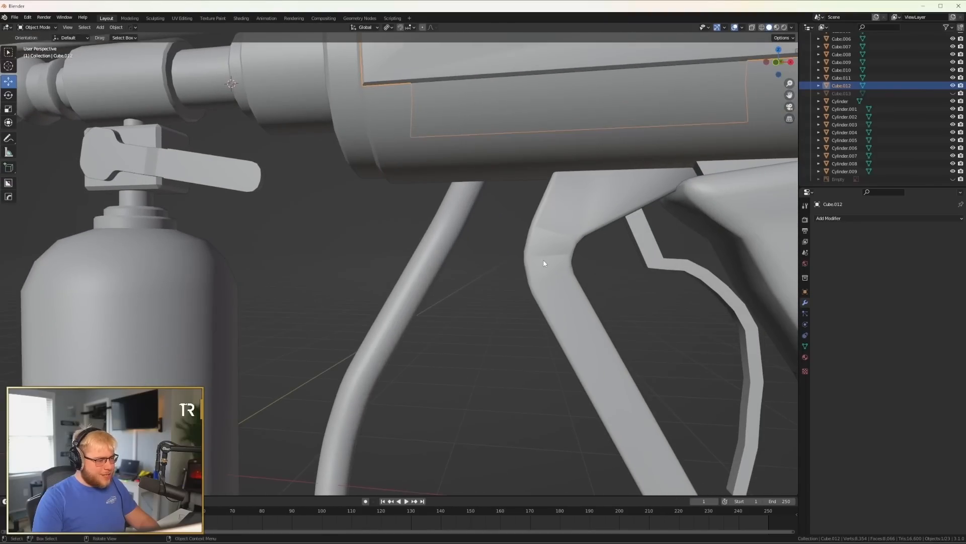
pyautogui.scroll(-7, 588, 323)
pyautogui.scroll(2, 583, 305)
pyautogui.click(583, 305)
pyautogui.scroll(-3, 563, 308)
pyautogui.moveTo(509, 316); pyautogui.dragTo(458, 309, button='middle')
pyautogui.scroll(4, 458, 309)
pyautogui.scroll(-3, 458, 309)
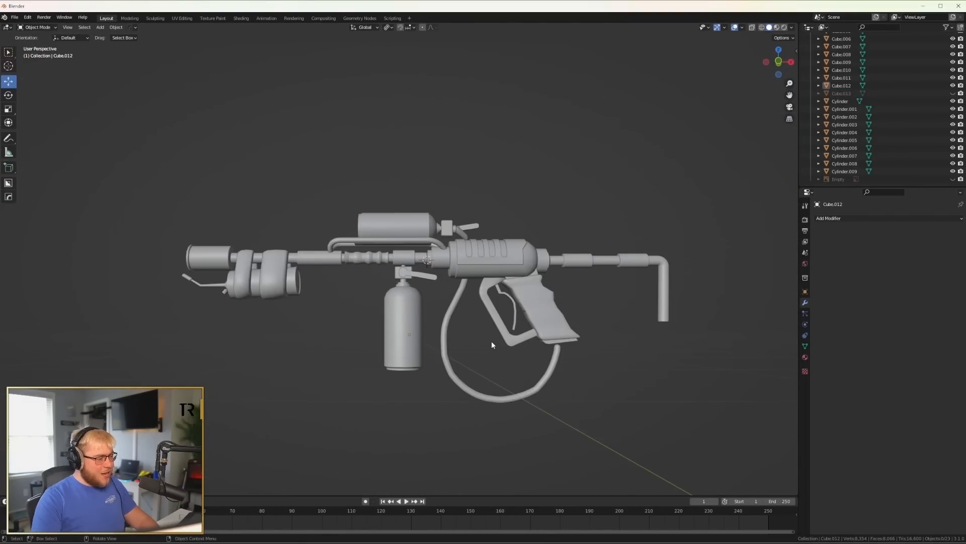
pyautogui.moveTo(492, 340); pyautogui.dragTo(427, 281, button='middle')
pyautogui.click(427, 281)
pyautogui.click(387, 262)
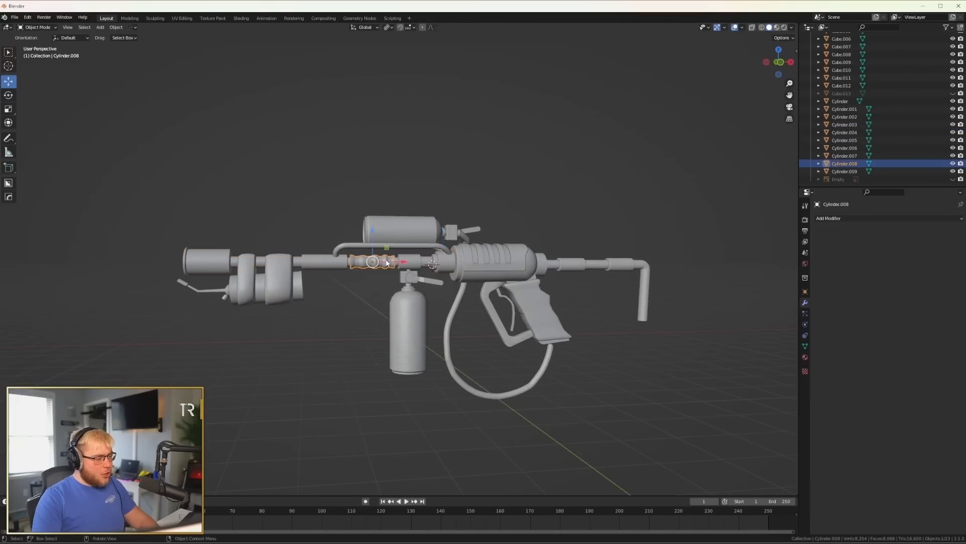
pyautogui.scroll(4, 427, 279)
pyautogui.scroll(-3, 335, 309)
pyautogui.click(337, 308)
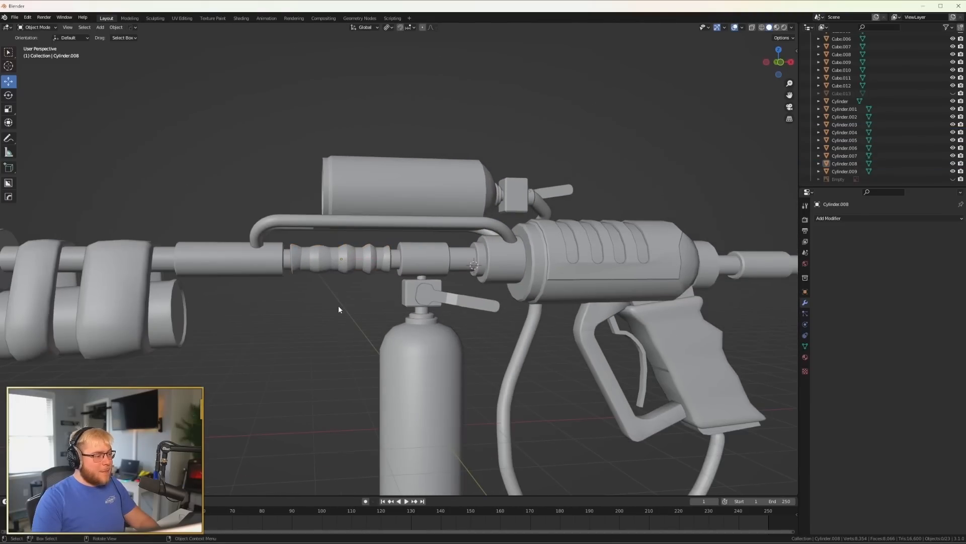
pyautogui.scroll(-1, 340, 307)
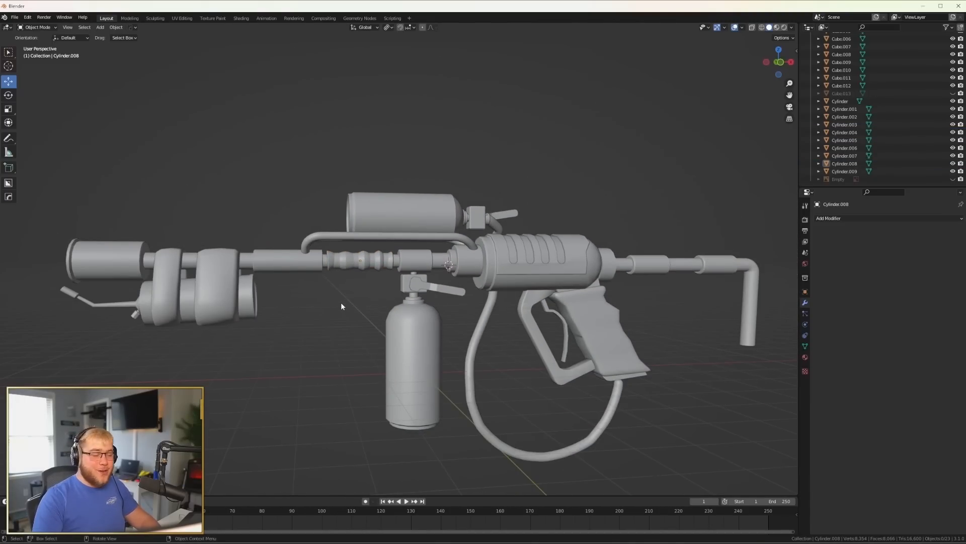
pyautogui.scroll(-2, 346, 298)
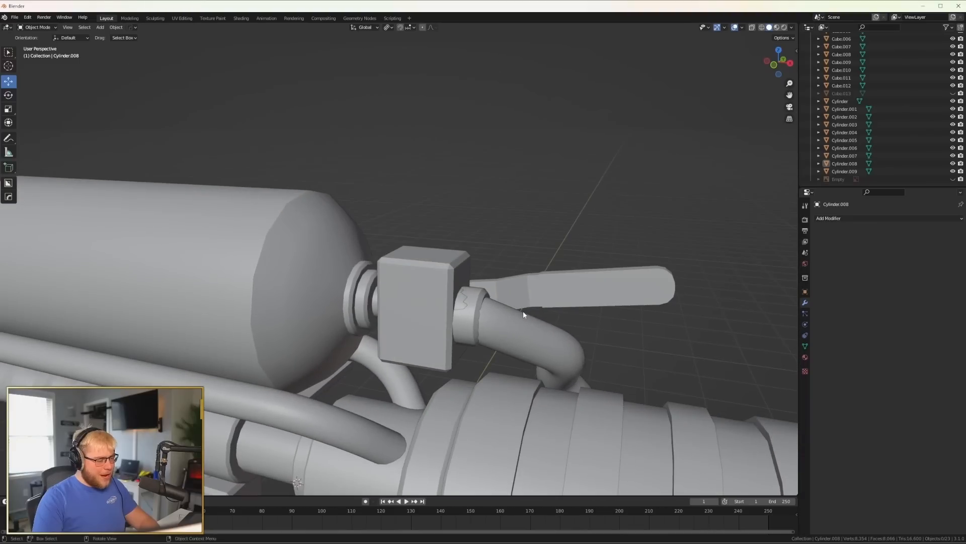
# Nudge the hose's end edge beside the upper canister's valve block in front view, using proportional editing.
pyautogui.click(478, 326)
pyautogui.click(503, 321)
pyautogui.press('Tab')
pyautogui.press('KP_1')
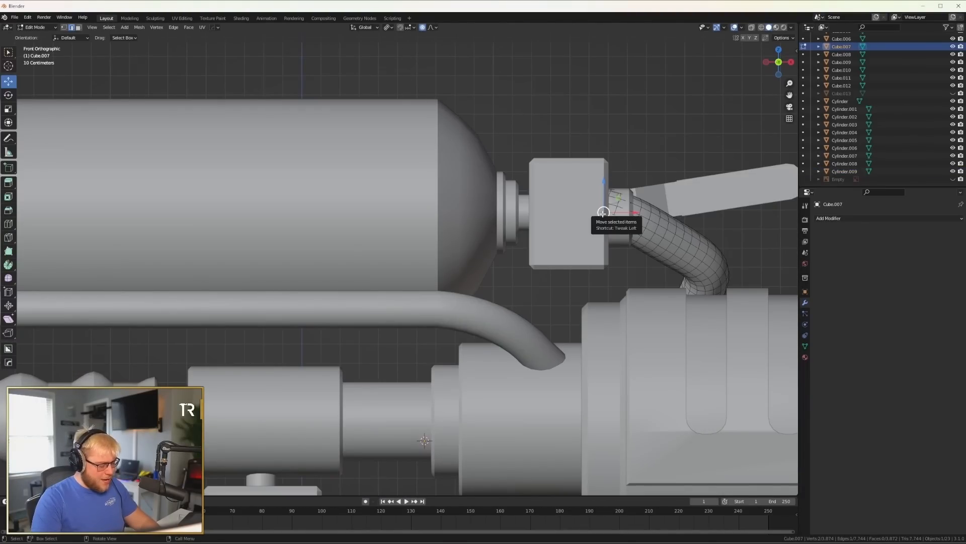
pyautogui.moveTo(604, 212); pyautogui.dragTo(610, 222)
pyautogui.scroll(18, 601, 212)
pyautogui.scroll(-4, 603, 215)
pyautogui.moveTo(372, 316); pyautogui.dragTo(365, 323)
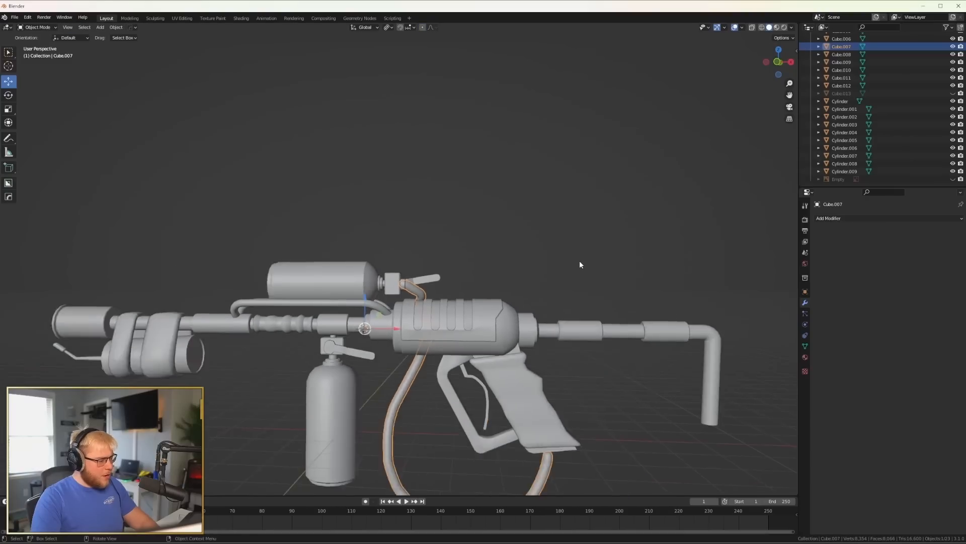
# Check the whole flamethrower's normals from both sides using the Face Orientation overlay.
pyautogui.scroll(-2, 579, 261)
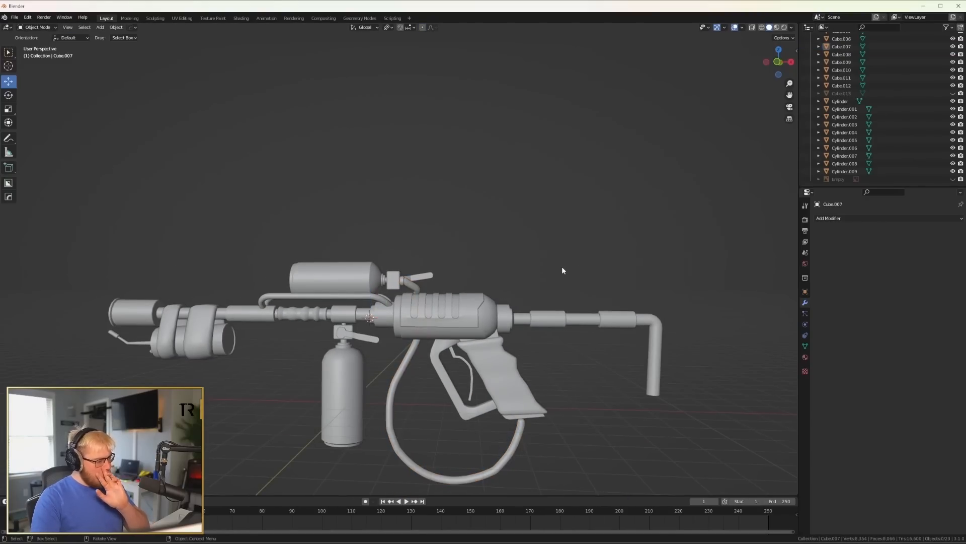
pyautogui.moveTo(562, 267); pyautogui.dragTo(576, 312, button='middle')
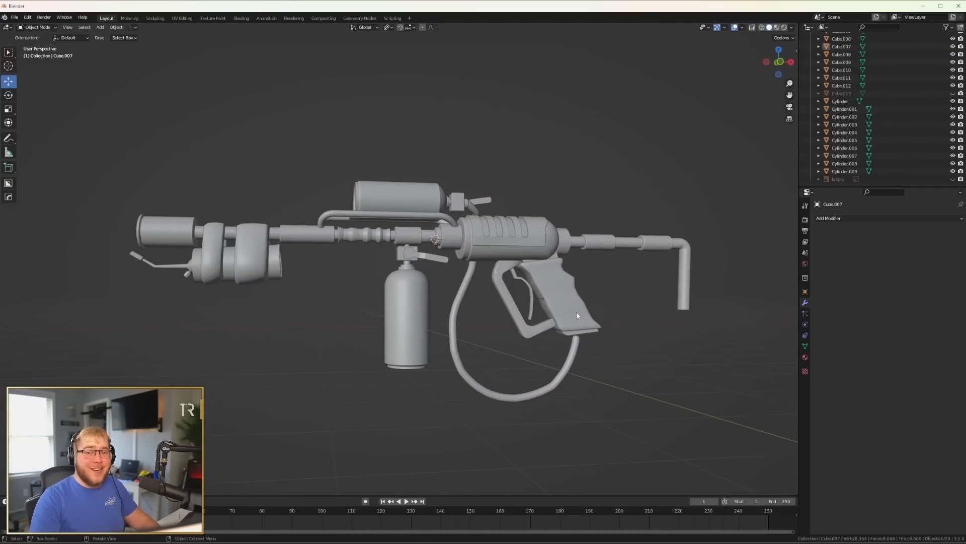
pyautogui.click(445, 258)
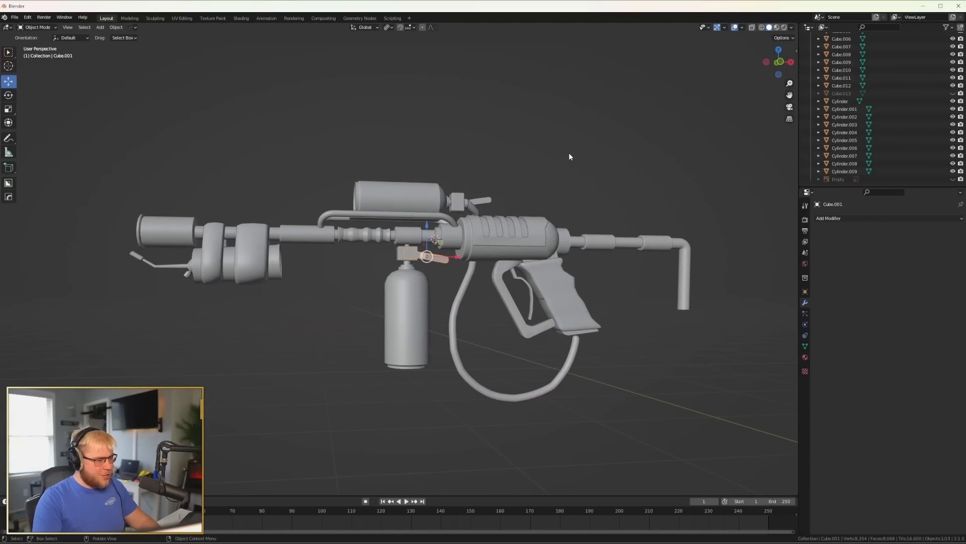
pyautogui.click(724, 29)
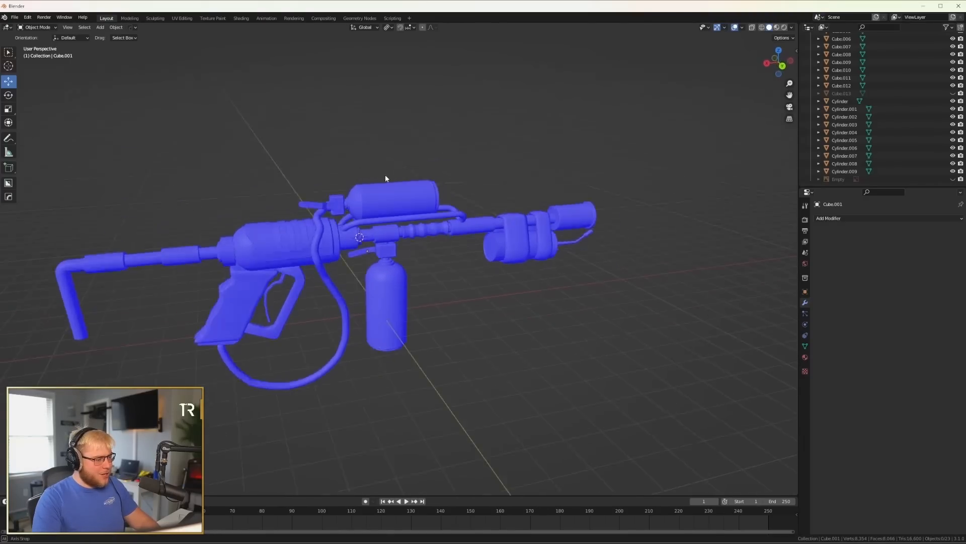
pyautogui.moveTo(385, 174); pyautogui.dragTo(496, 164, button='middle')
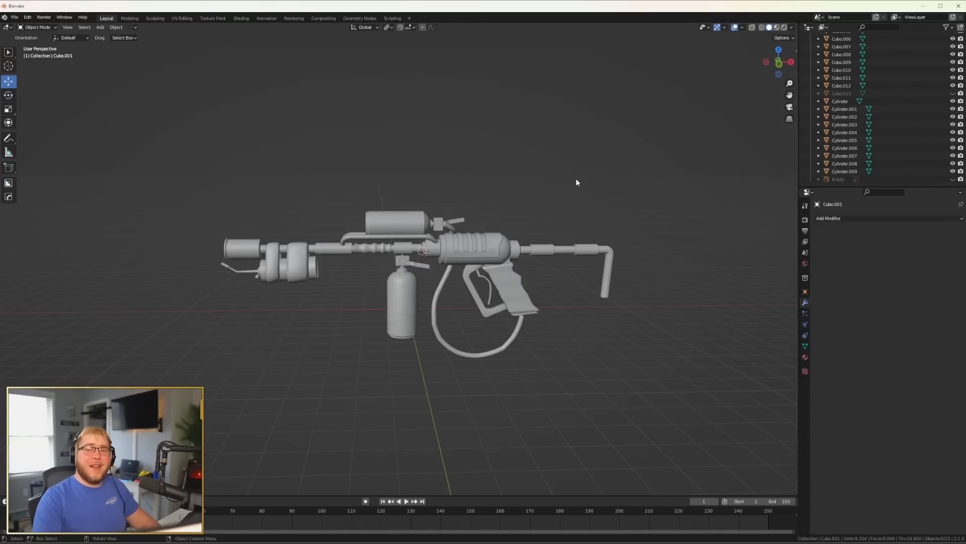
pyautogui.click(494, 245)
pyautogui.click(521, 253)
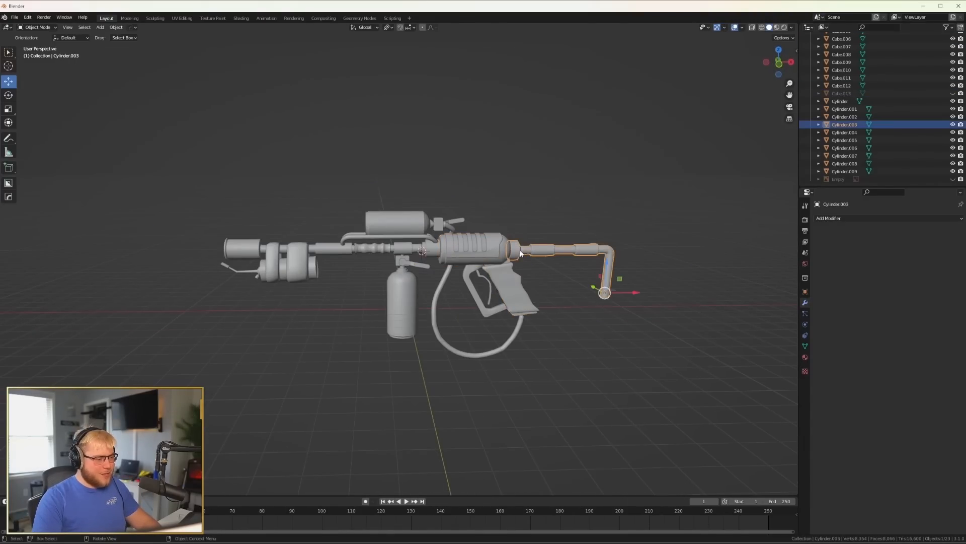
pyautogui.click(472, 275)
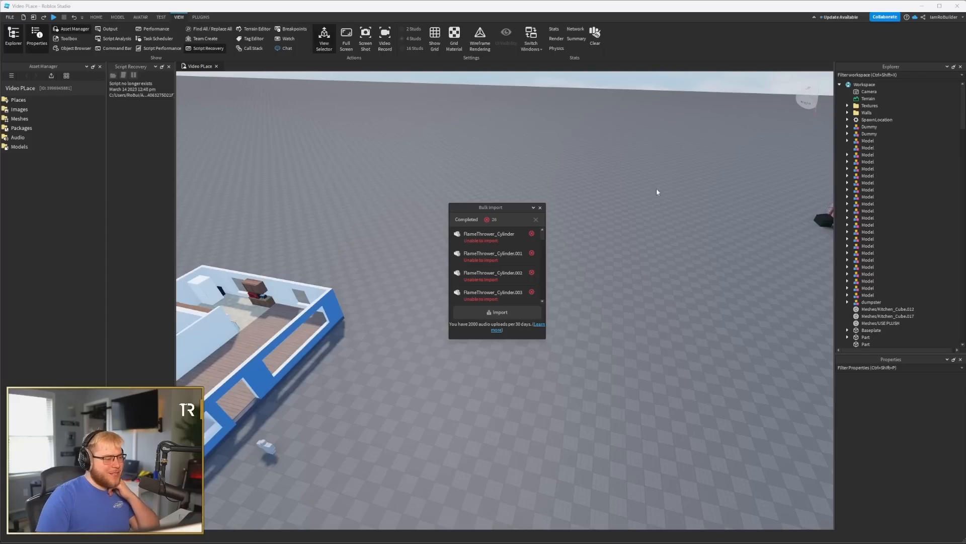
# In Roblox Studio, rerun the bulk import of the FlameThrower meshes and open the Meshes asset folder.
pyautogui.moveTo(633, 186); pyautogui.dragTo(633, 186, button='right')
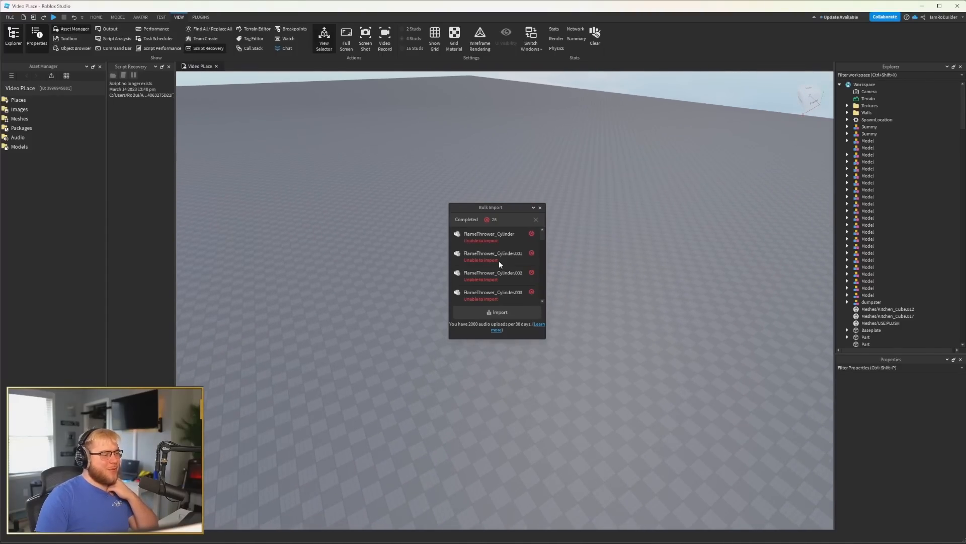
pyautogui.click(514, 312)
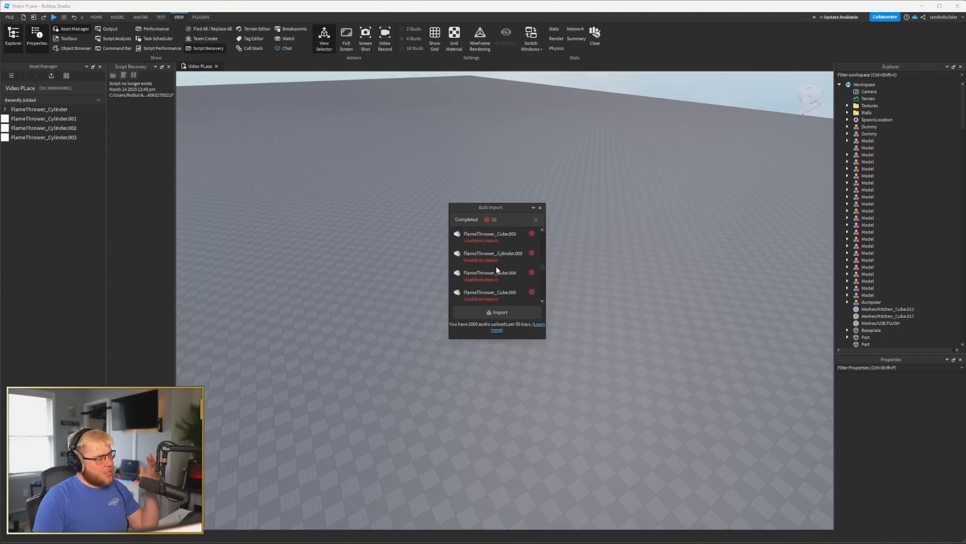
pyautogui.scroll(6, 497, 263)
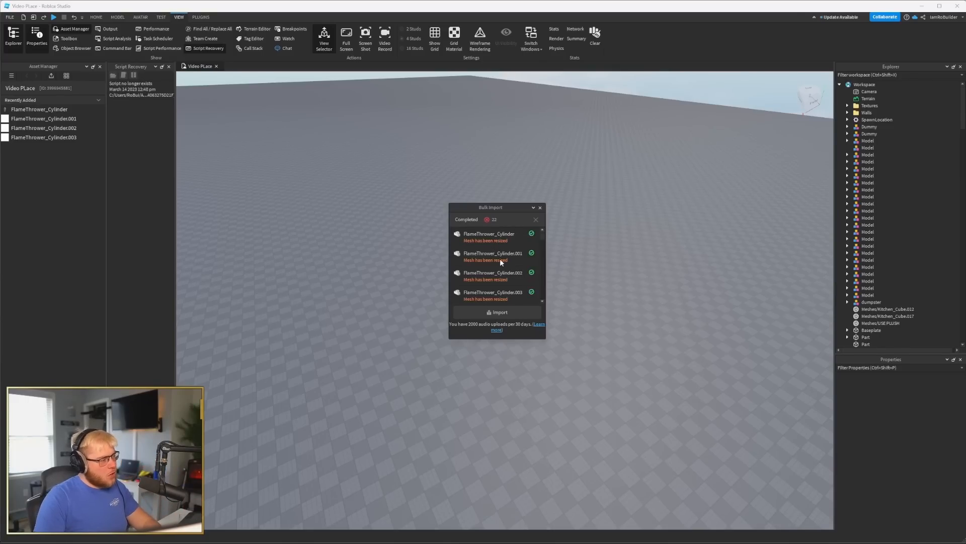
pyautogui.click(31, 102)
pyautogui.doubleClick(24, 119)
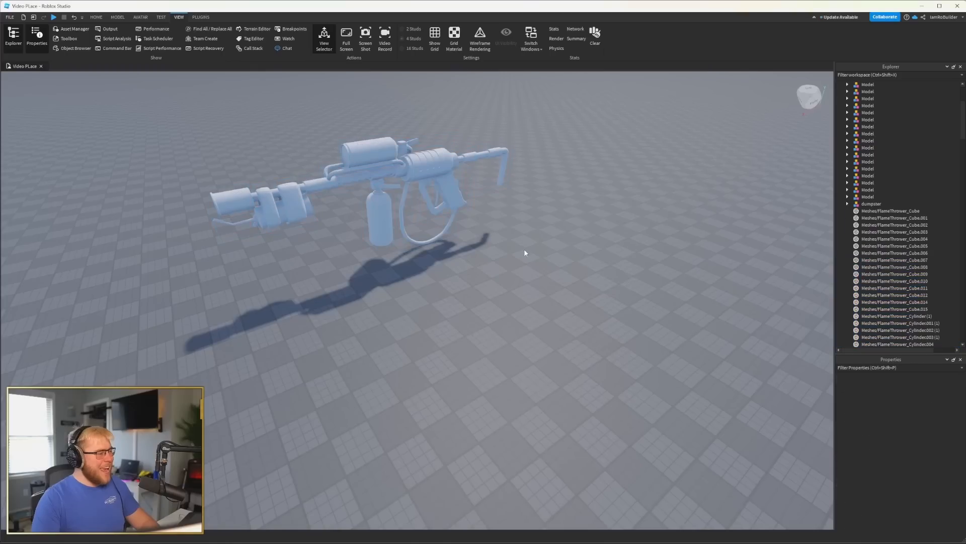
# Select all the FlameThrower mesh parts in the scene and group them into one model.
pyautogui.scroll(10, 525, 253)
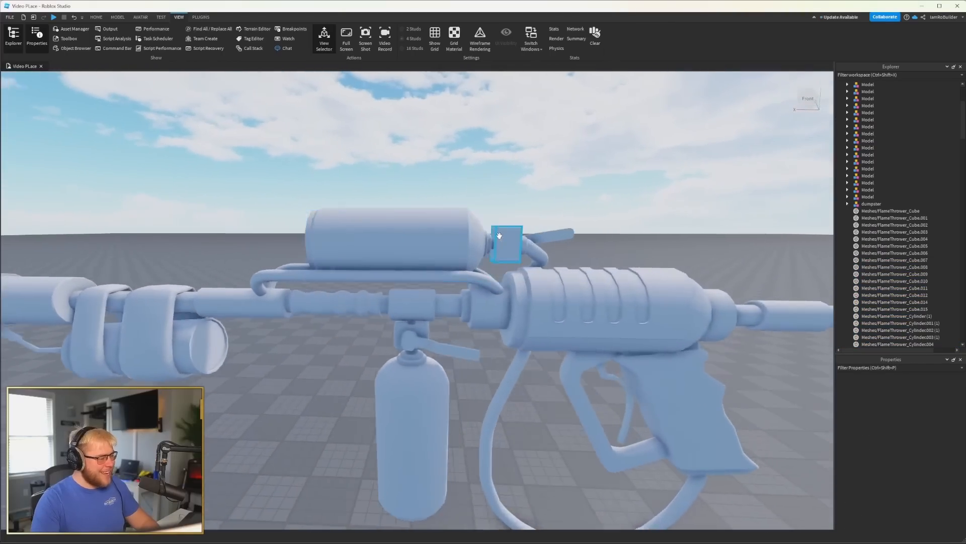
pyautogui.scroll(-5, 503, 244)
pyautogui.moveTo(241, 243); pyautogui.dragTo(686, 454)
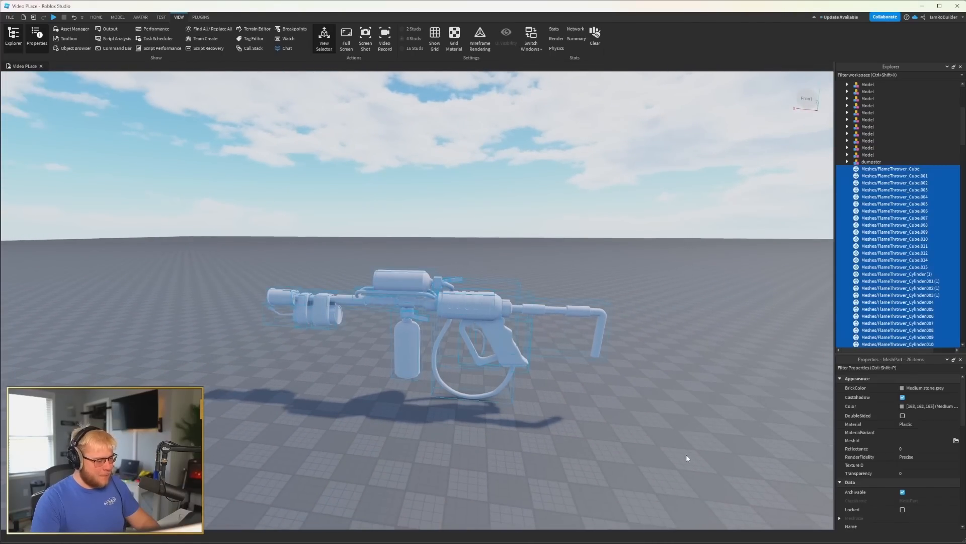
pyautogui.hotkey('ctrl', 'g')
pyautogui.press('w')
pyautogui.moveTo(663, 309); pyautogui.dragTo(654, 323, button='right')
pyautogui.press('s')
# Rotate the grouped flamethrower model in three 90-degree turns and view it from the side.
pyautogui.click(514, 292)
pyautogui.press('s')
pyautogui.press('a')
pyautogui.press('w')
pyautogui.hotkey('ctrl', 'r')
pyautogui.hotkey('ctrl', 'r')
pyautogui.hotkey('ctrl', 'r')
pyautogui.click(656, 181)
pyautogui.moveTo(656, 182); pyautogui.dragTo(656, 181, button='right')
pyautogui.press('w')
pyautogui.press('s')
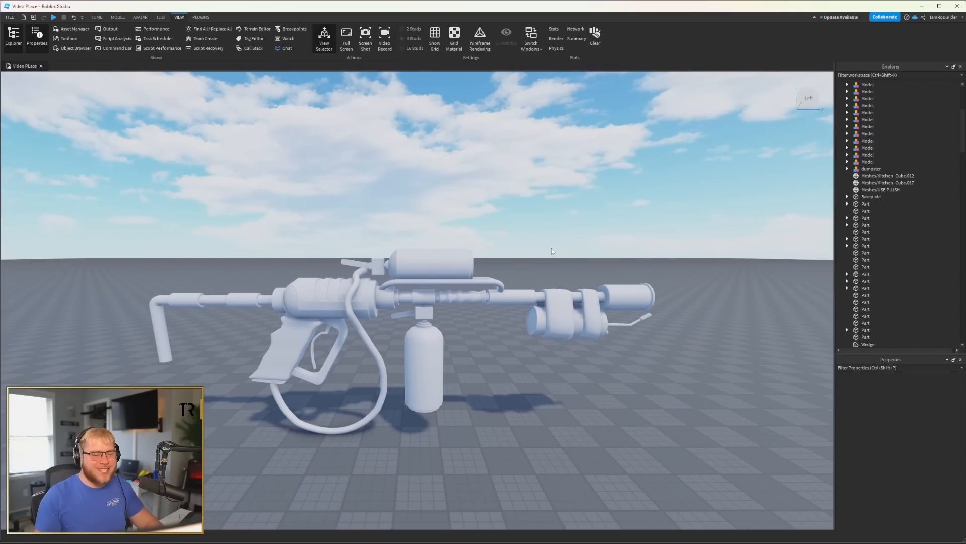
# Colour the pistol grip and the ribbed barrel grip dark navy.
pyautogui.click(297, 326)
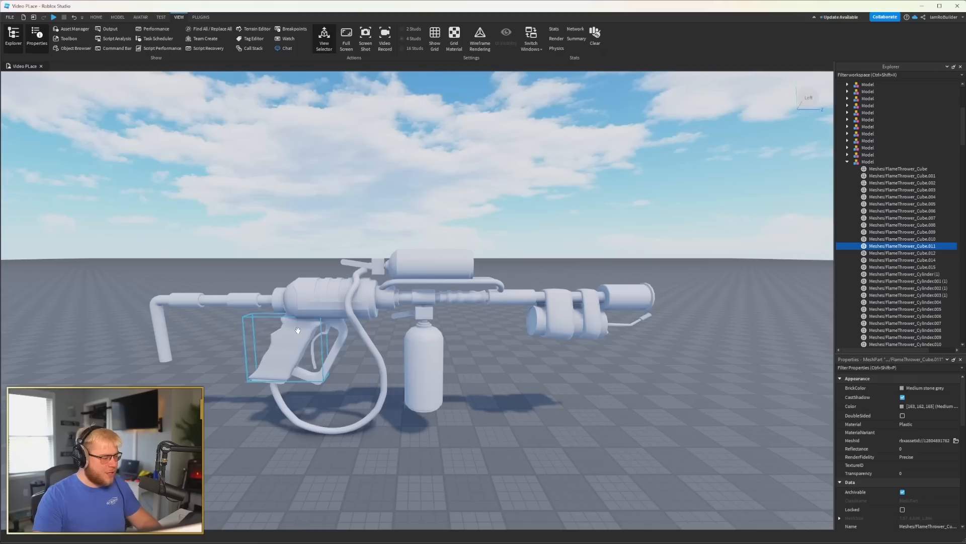
pyautogui.click(910, 391)
pyautogui.click(915, 400)
pyautogui.click(629, 423)
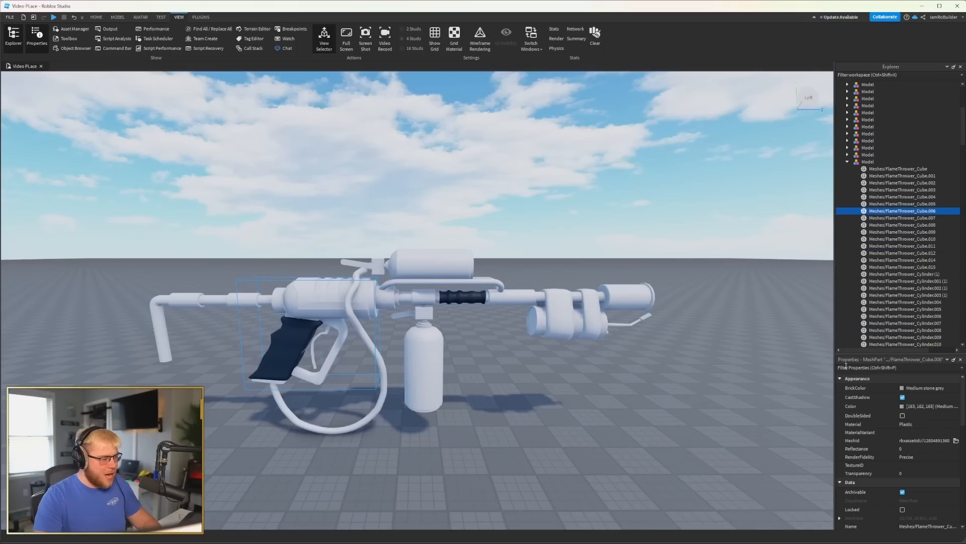
# Colour the gun body red and add the front muzzle to the selection for colouring.
pyautogui.click(914, 388)
pyautogui.click(958, 458)
pyautogui.click(669, 408)
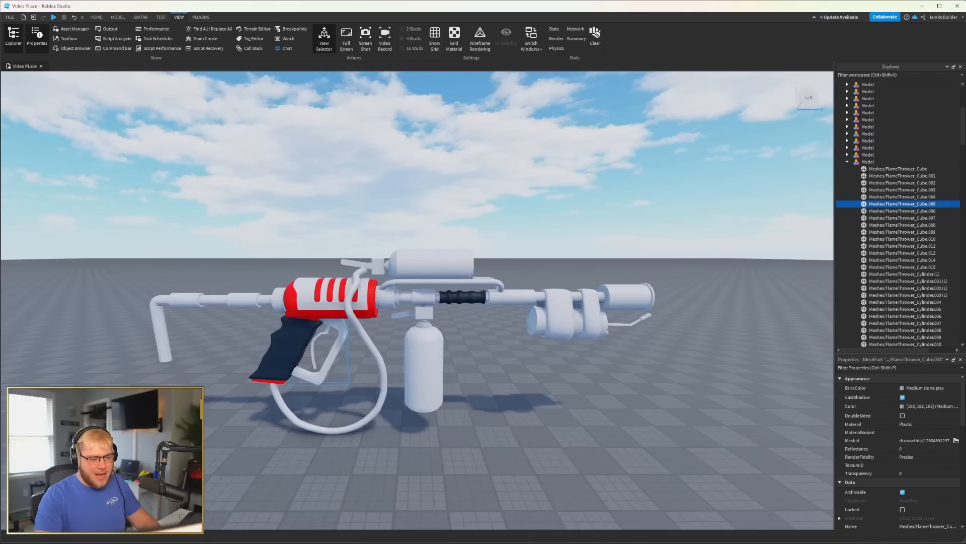
pyautogui.keyDown('ctrl'); pyautogui.click(632, 301); pyautogui.keyUp('ctrl')
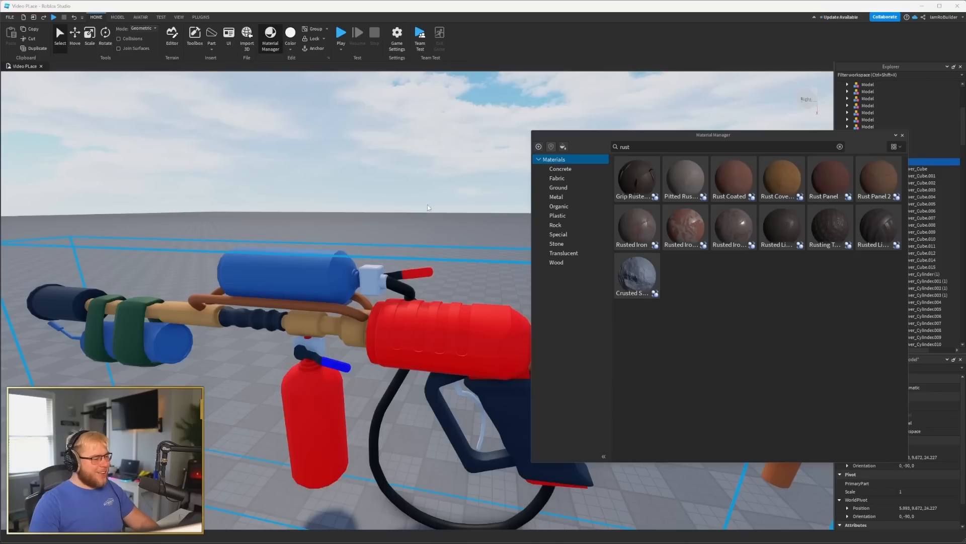
# Try the Rust Panel material on the whole flamethrower model, inspect it up close and undo it.
pyautogui.moveTo(731, 139); pyautogui.dragTo(637, 88)
pyautogui.click(751, 112)
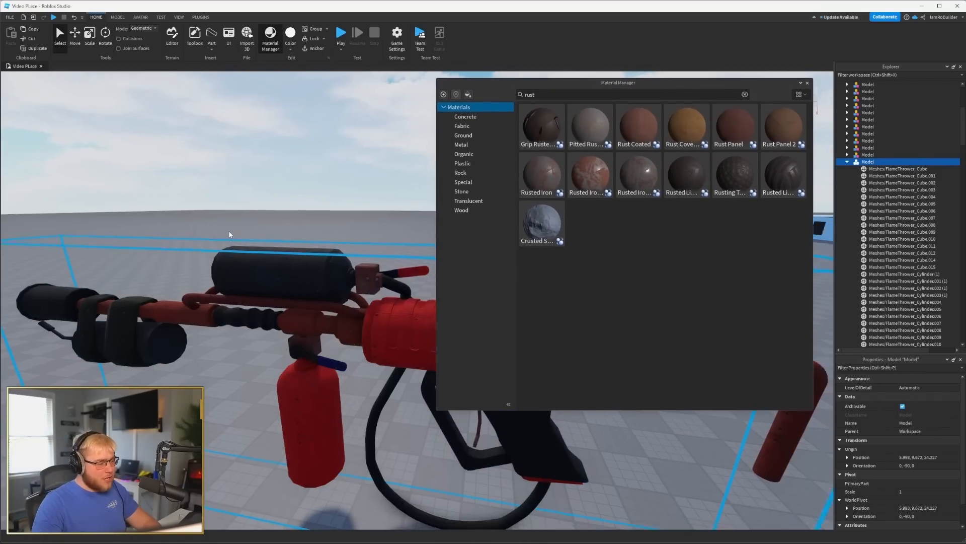
pyautogui.scroll(10, 227, 230)
pyautogui.scroll(-8, 227, 230)
pyautogui.press('a')
pyautogui.moveTo(227, 230); pyautogui.dragTo(228, 231, button='right')
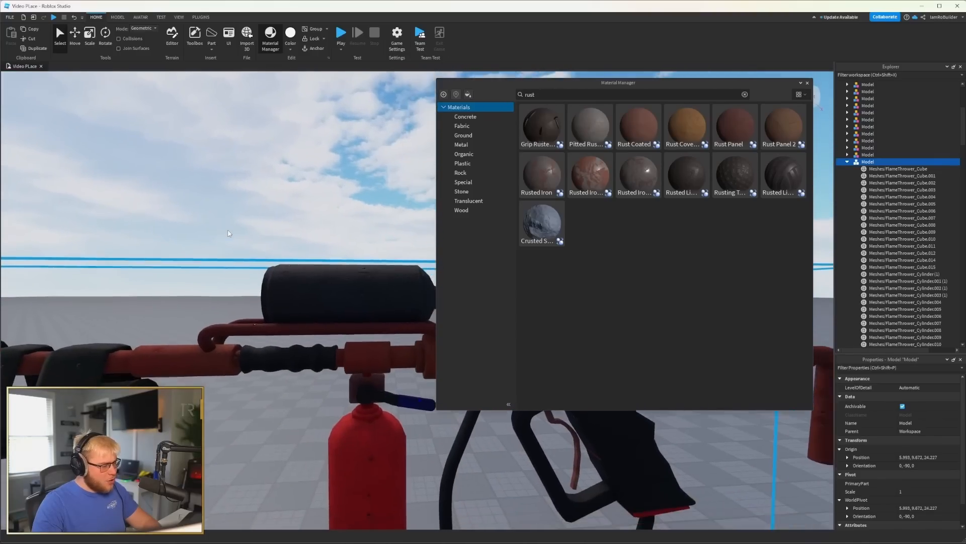
pyautogui.press('d')
pyautogui.press('s')
pyautogui.press('d')
pyautogui.press('w')
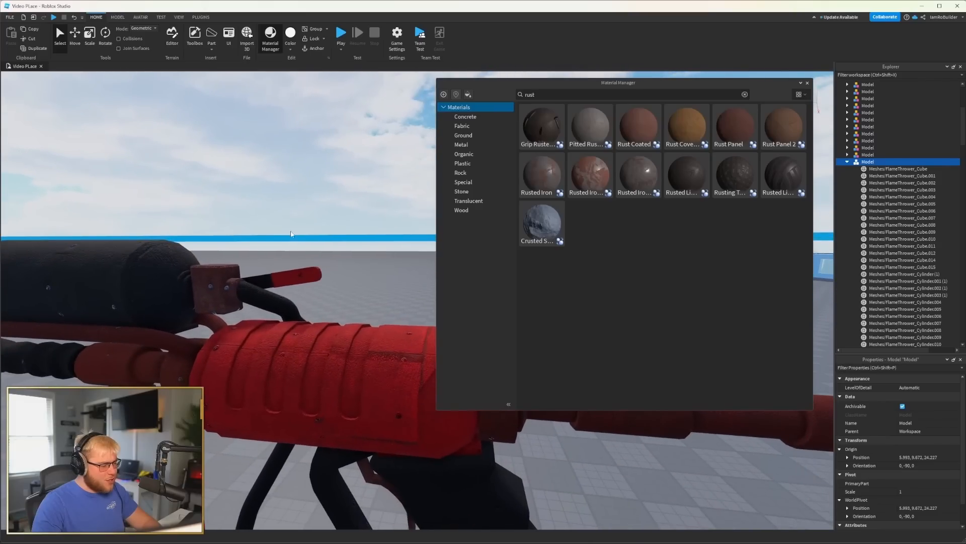
pyautogui.hotkey('ctrl', 'z')
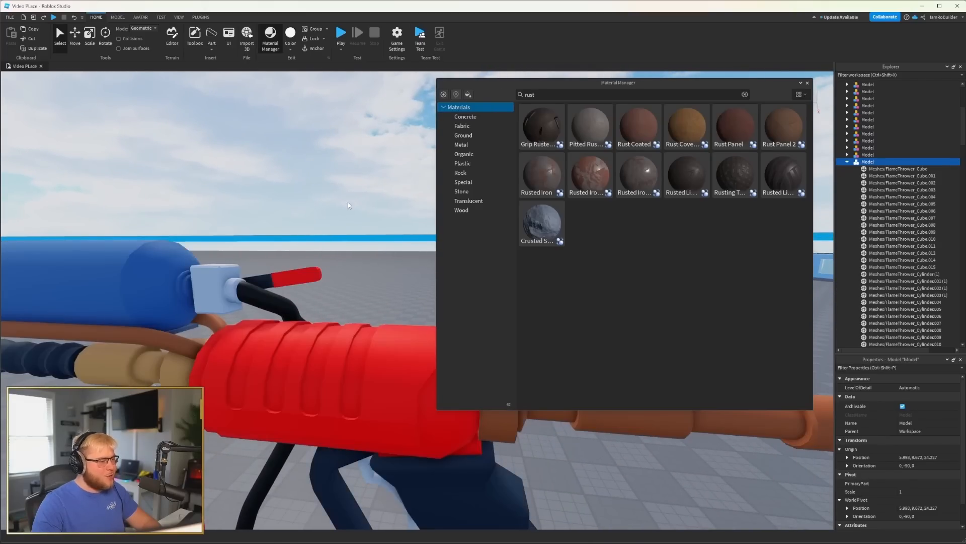
# Try the patchy red Rusted Iron variant on the whole flamethrower model and inspect it.
pyautogui.click(607, 160)
pyautogui.moveTo(298, 215); pyautogui.dragTo(298, 215, button='right')
pyautogui.press('s')
pyautogui.press('a')
pyautogui.press('a')
pyautogui.press('d')
pyautogui.press('a')
pyautogui.press('s')
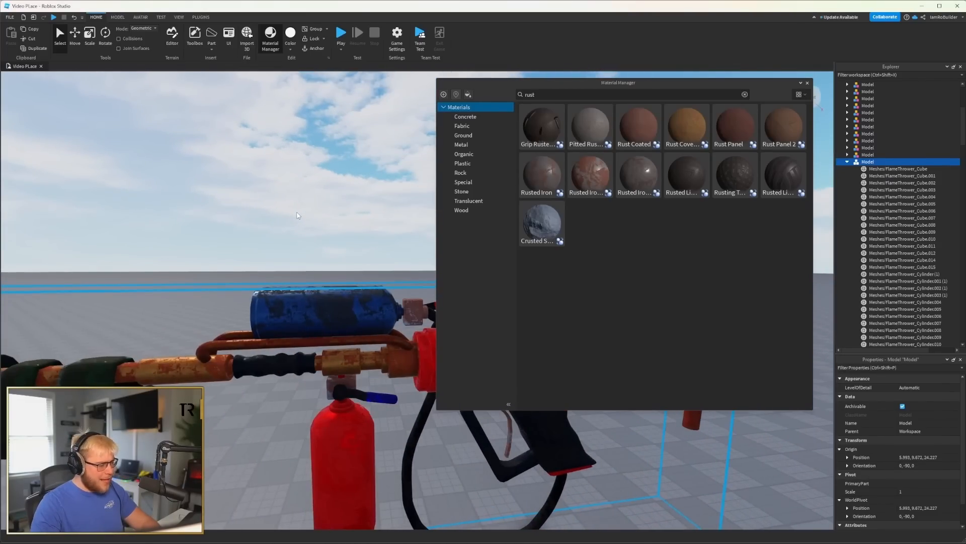
pyautogui.press('d')
pyautogui.moveTo(297, 215); pyautogui.dragTo(297, 215, button='right')
pyautogui.press('w')
# Apply the "Rusting T..." material to the whole flamethrower model.
pyautogui.click(720, 161)
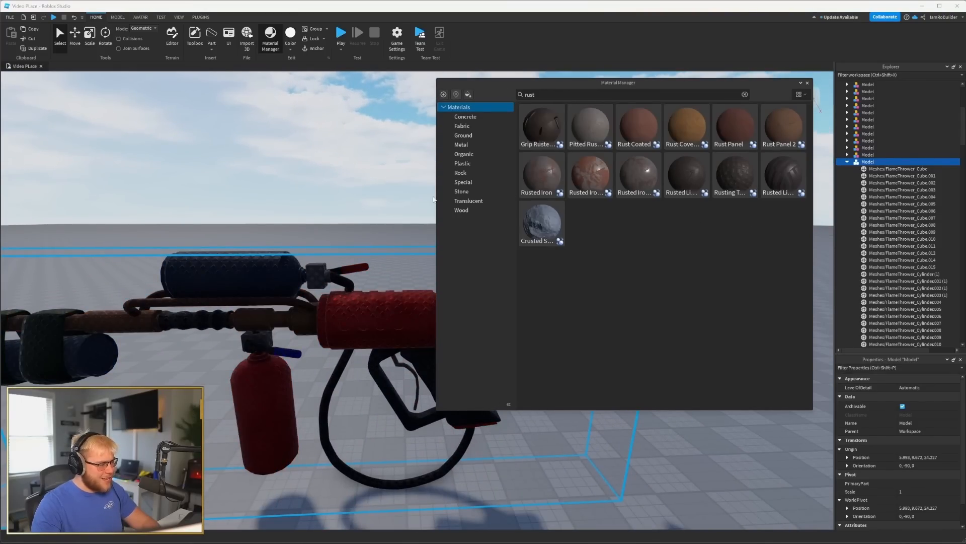
# Apply the Pitted Rusted Metal material to the whole flamethrower model, close the Material Manager and inspect the finish up close.
pyautogui.click(606, 115)
pyautogui.press('a')
pyautogui.press('w')
pyautogui.moveTo(327, 187); pyautogui.dragTo(379, 183, button='right')
pyautogui.press('a')
pyautogui.press('s')
pyautogui.press('d')
pyautogui.press('s')
pyautogui.click(807, 82)
pyautogui.press('s')
pyautogui.press('w')
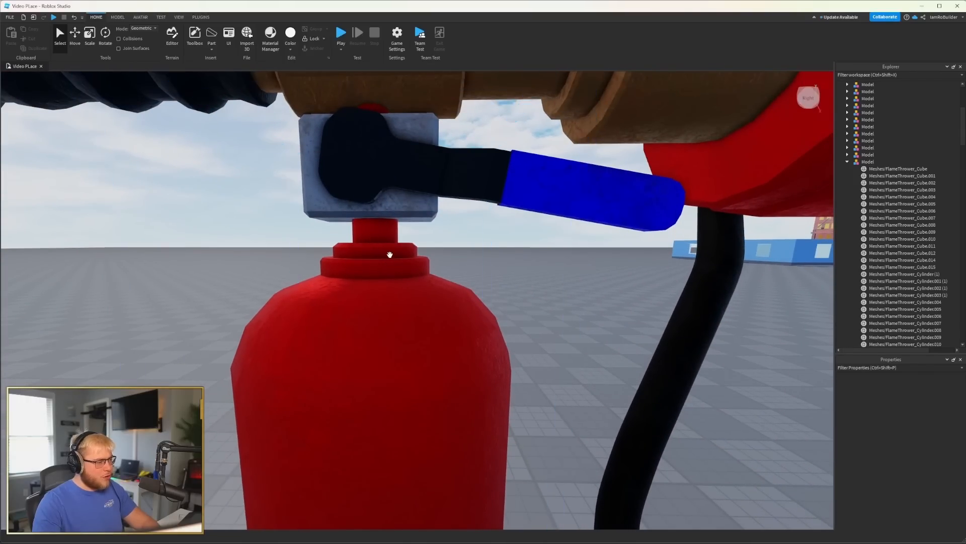
# Colour the small grey fitting at the nozzle end of the strapped blue front tank red.
pyautogui.press('s')
pyautogui.press('a')
pyautogui.moveTo(391, 256); pyautogui.dragTo(427, 252, button='right')
pyautogui.press('a')
pyautogui.press('w')
pyautogui.press('w')
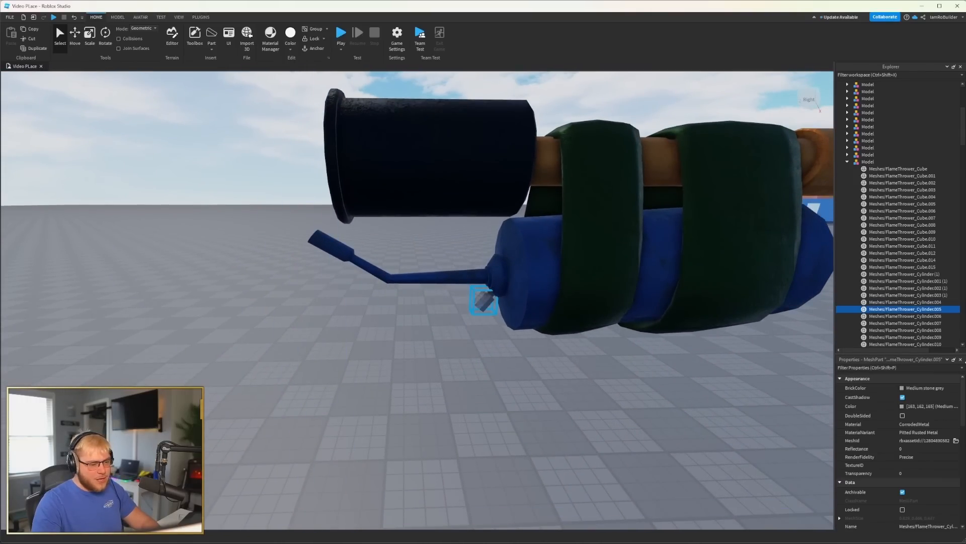
pyautogui.click(925, 387)
pyautogui.click(958, 459)
pyautogui.click(559, 388)
# Select the whole flamethrower model and move it across the baseplate into clearer view.
pyautogui.press('d')
pyautogui.moveTo(560, 386); pyautogui.dragTo(563, 379, button='right')
pyautogui.scroll(-5, 563, 379)
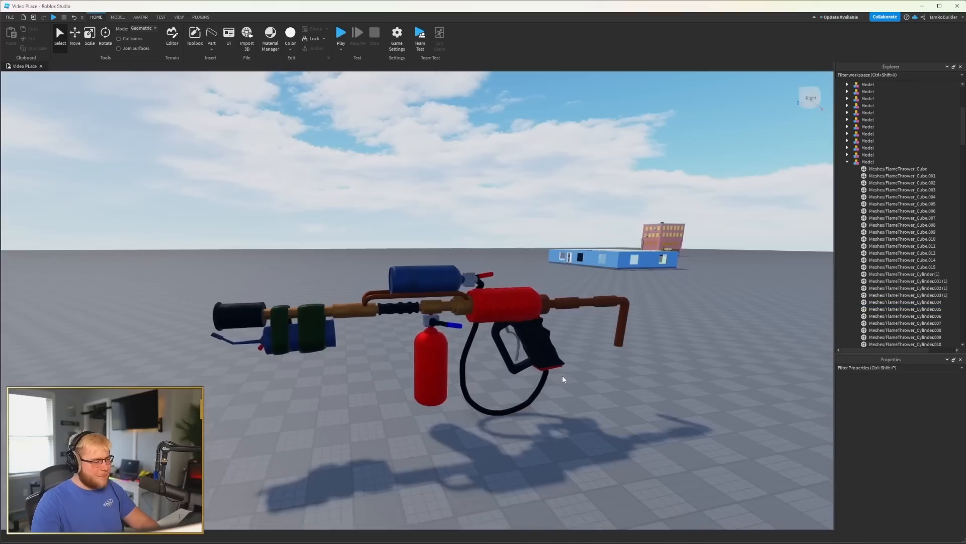
pyautogui.scroll(2, 554, 368)
pyautogui.click(497, 328)
pyautogui.scroll(-3, 419, 357)
pyautogui.moveTo(419, 357); pyautogui.dragTo(355, 438)
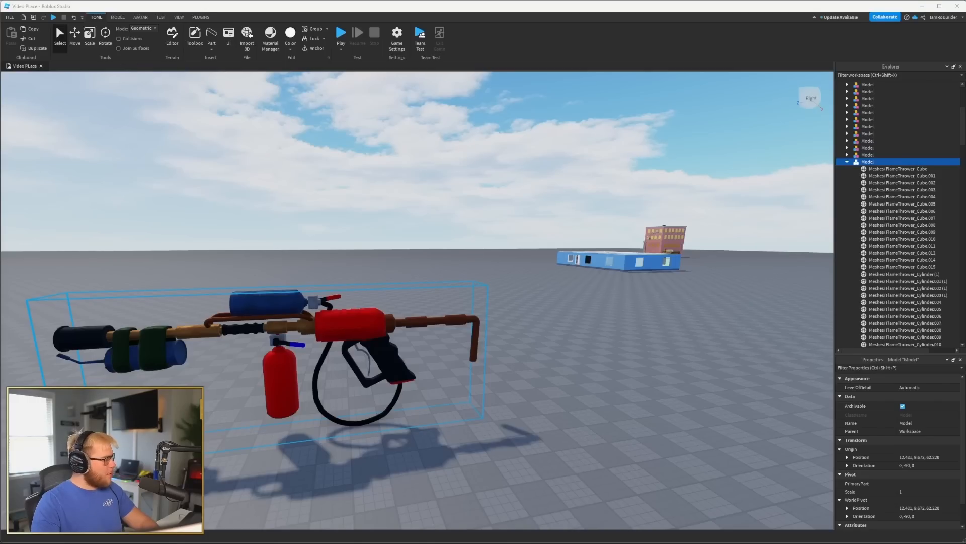
# Compare the flamethrower with the fan's reference image in Snipping Tool, minimise that window and focus on the selected model again.
pyautogui.moveTo(0, 95); pyautogui.dragTo(767, 79)
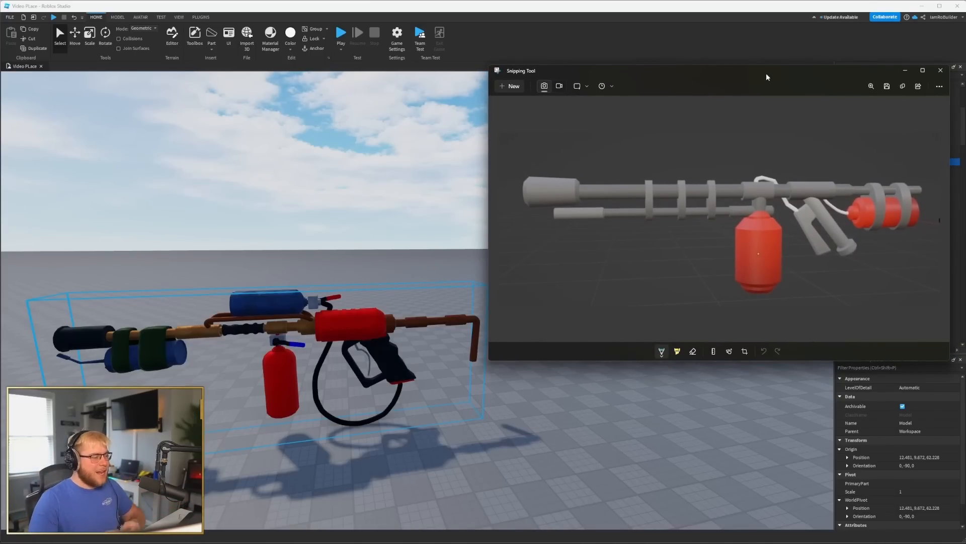
pyautogui.click(904, 70)
pyautogui.press('f')
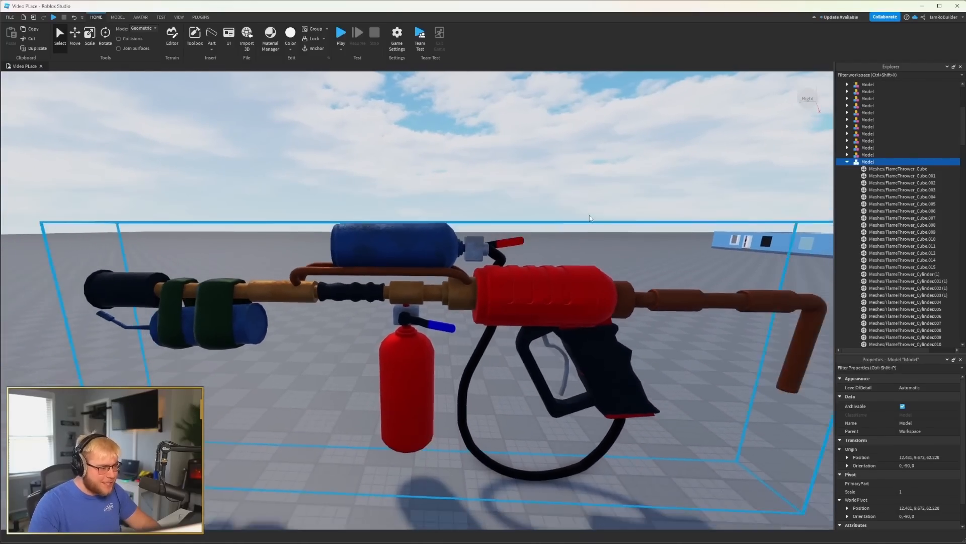
# Deselect the flamethrower and inspect the finished colours and material from both sides and from the rear.
pyautogui.scroll(-2, 590, 218)
pyautogui.click(519, 199)
pyautogui.press('a')
pyautogui.moveTo(511, 195); pyautogui.dragTo(511, 196, button='right')
pyautogui.press('a')
pyautogui.press('d')
pyautogui.scroll(-4, 516, 198)
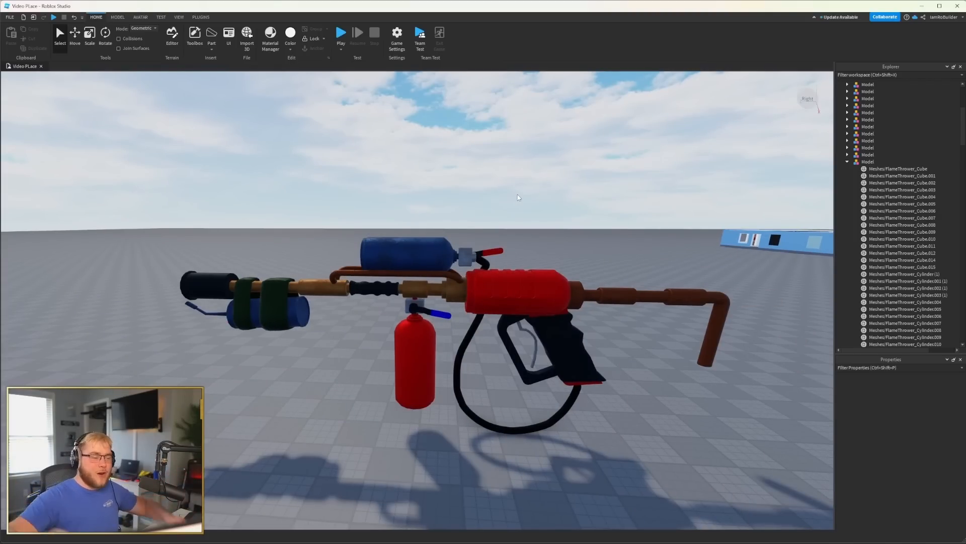
pyautogui.press('a')
pyautogui.moveTo(495, 282); pyautogui.dragTo(521, 273, button='right')
pyautogui.press('d')
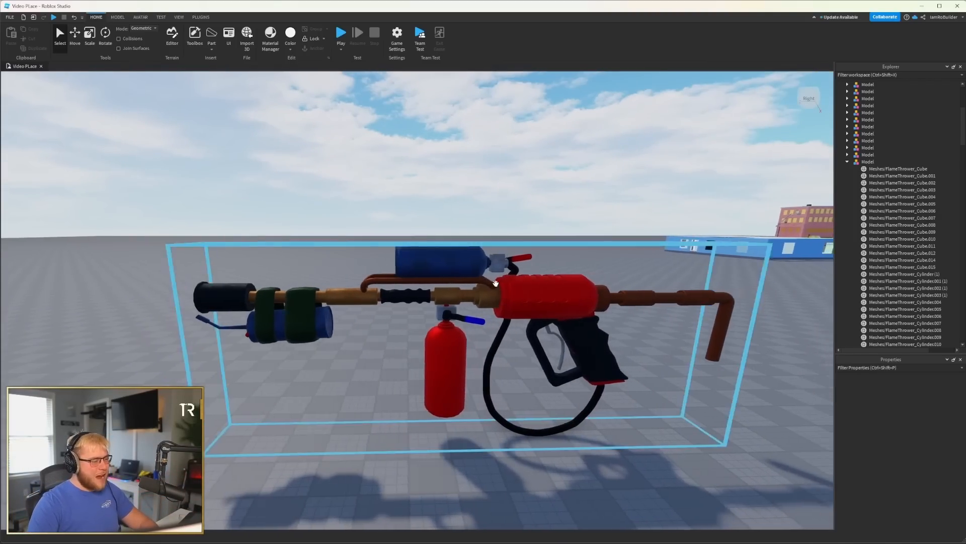
pyautogui.press('d')
pyautogui.press('a')
pyautogui.press('s')
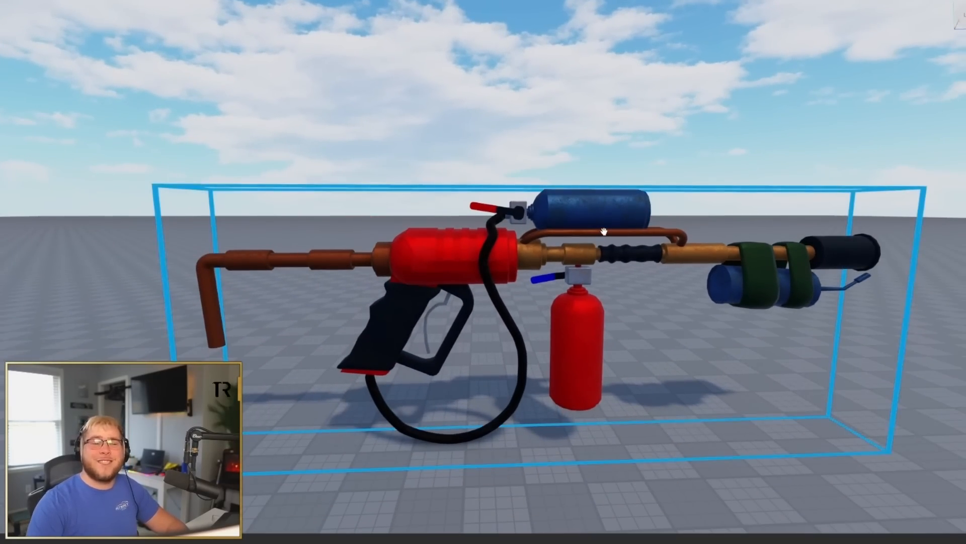
pyautogui.press('a')
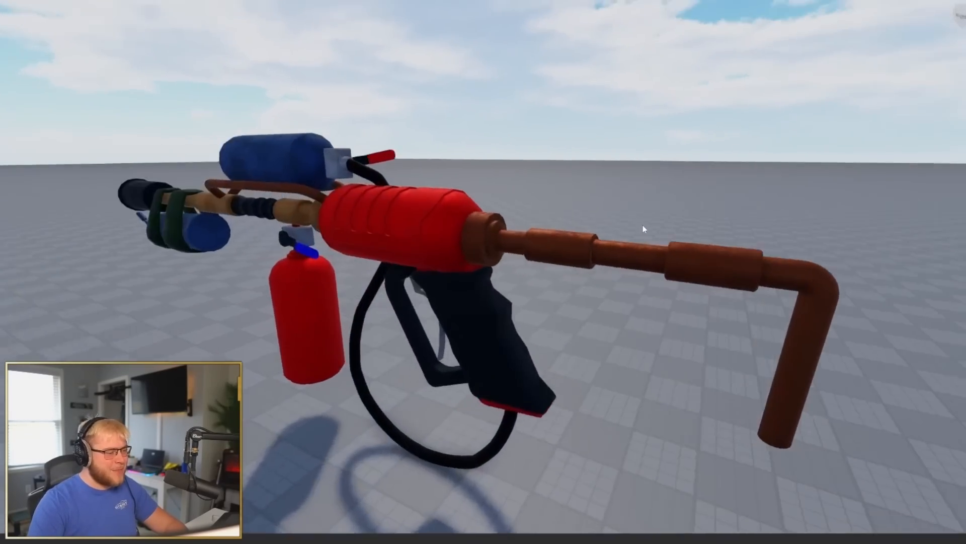